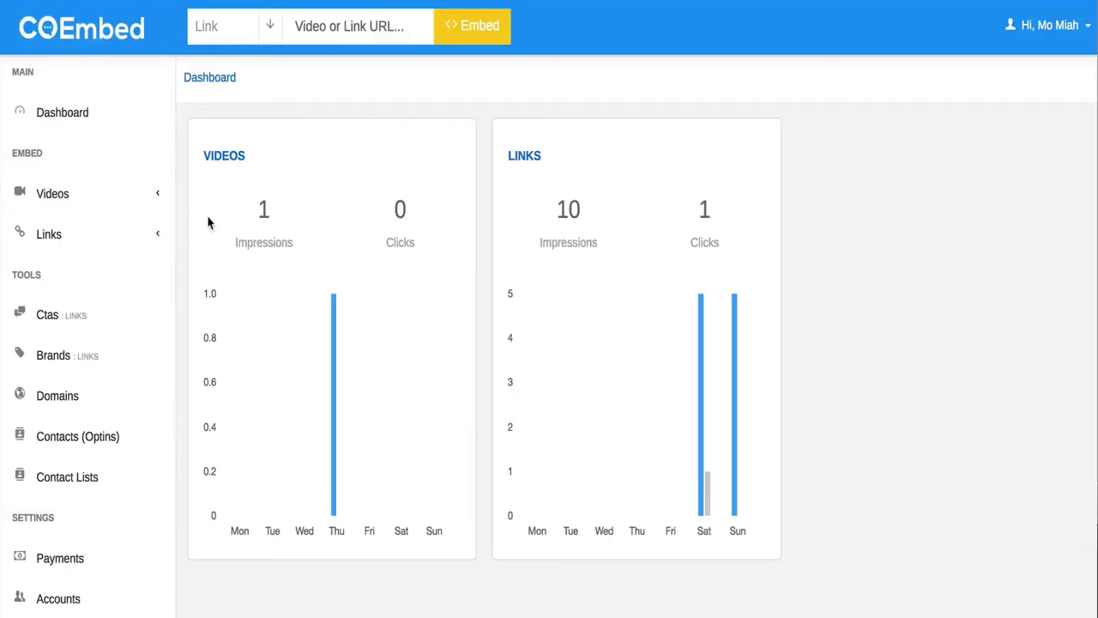
Expand the Videos and Links sidebar menus to show their Add and Browse entries.
scroll(207, 223, "down", 3)
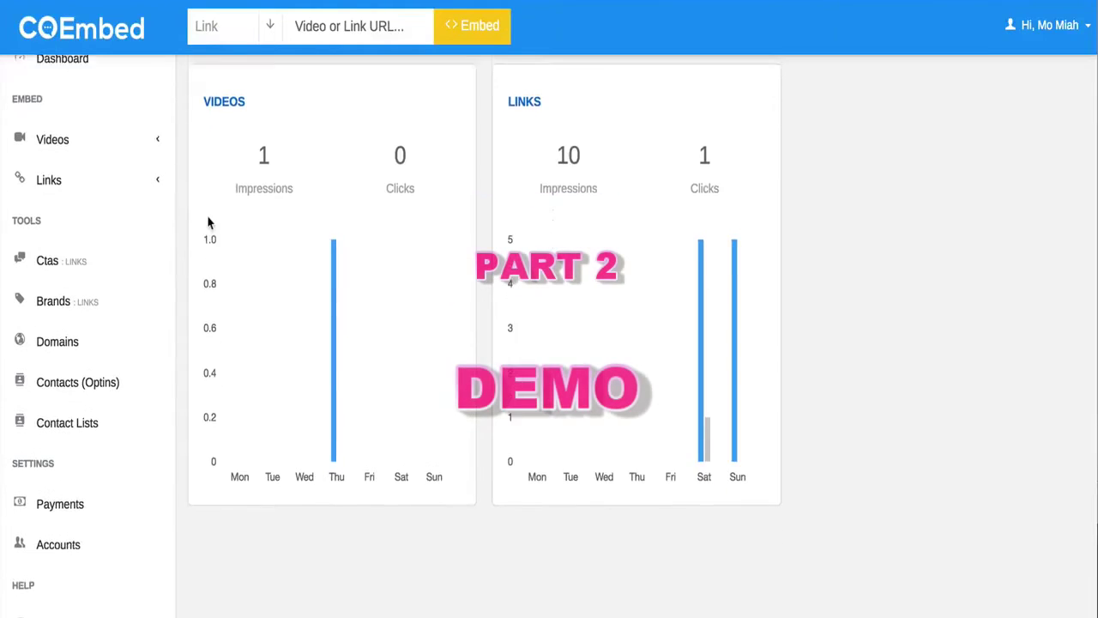
scroll(210, 220, "up", 3)
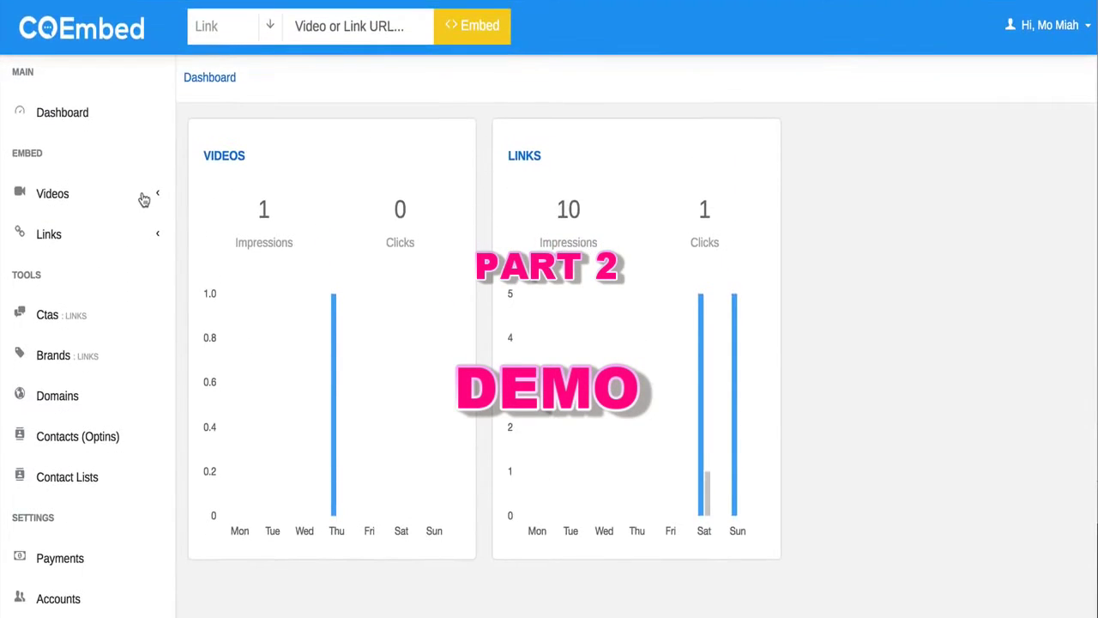
left_click(144, 200)
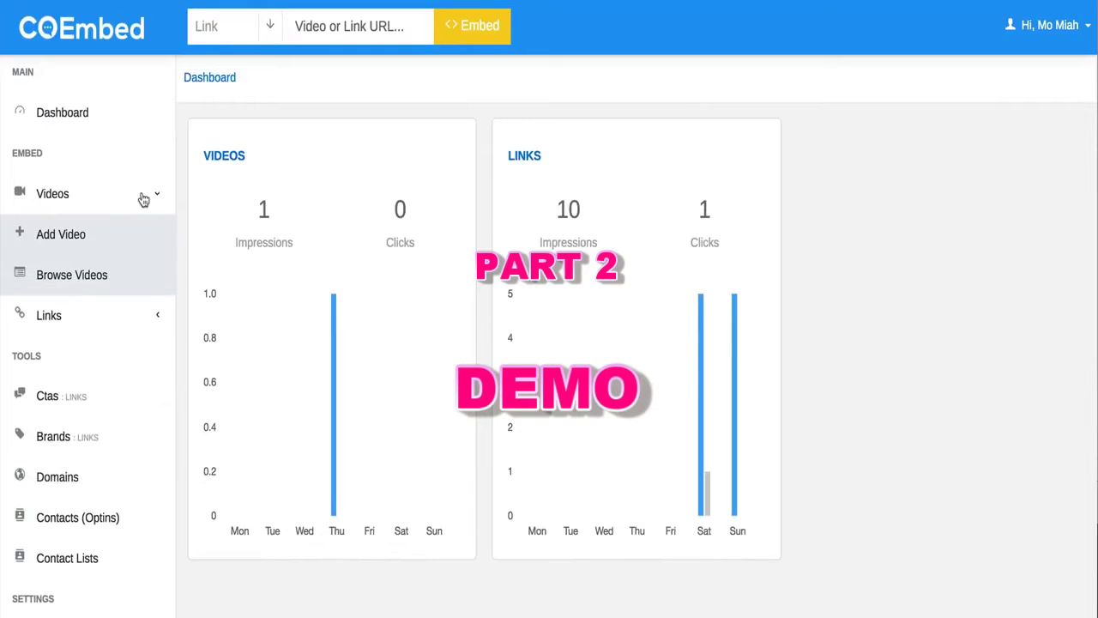
left_click(137, 319)
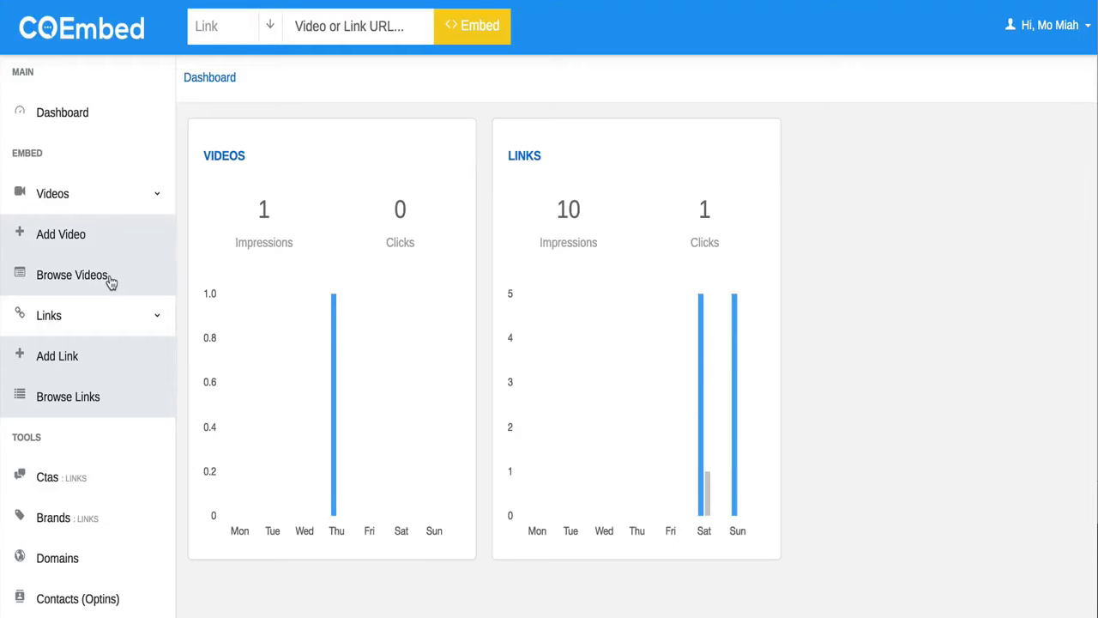
left_click(72, 274)
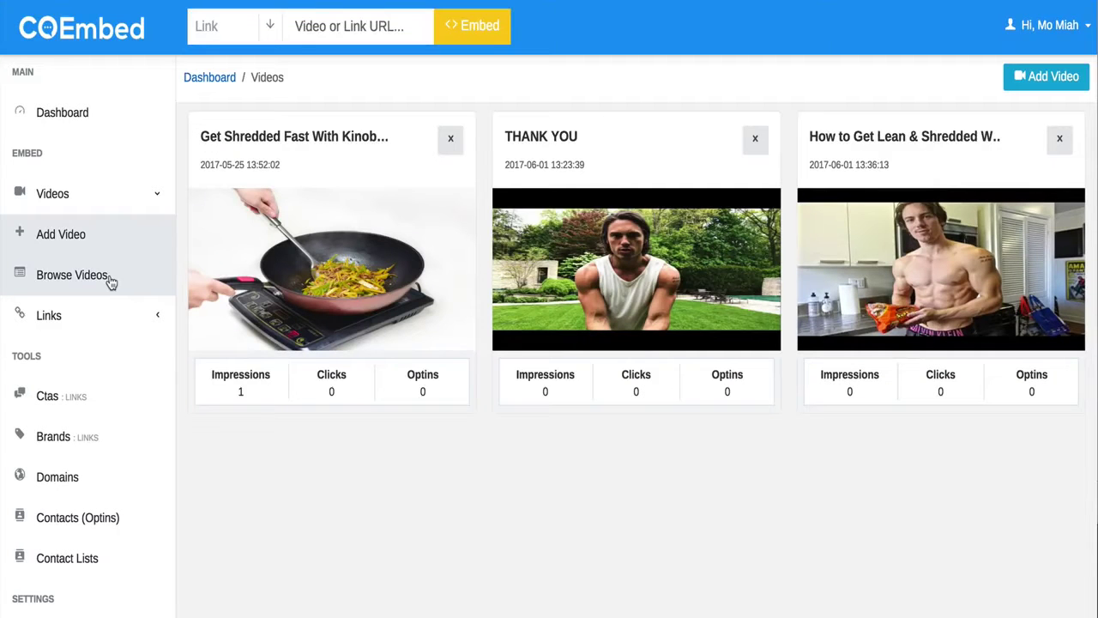
left_click(103, 326)
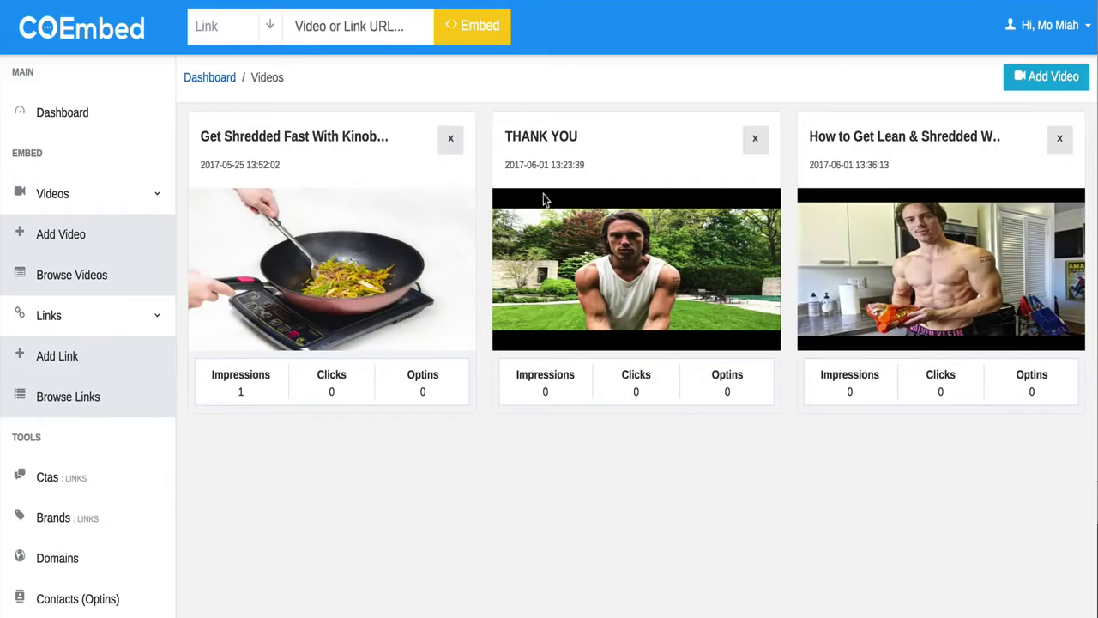
left_click(921, 148)
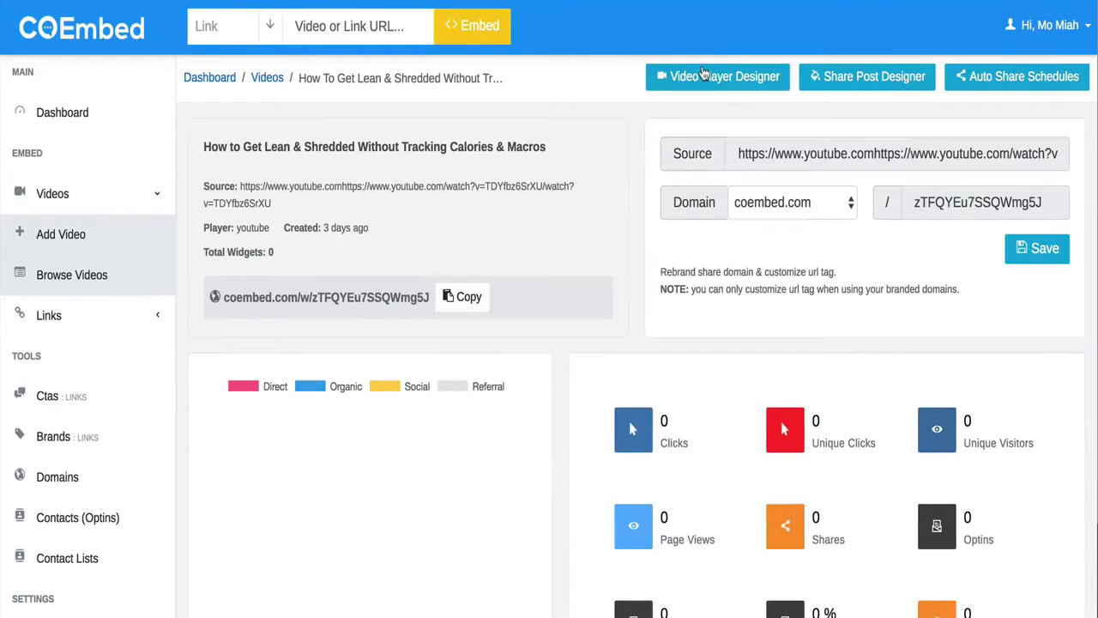
left_click(703, 75)
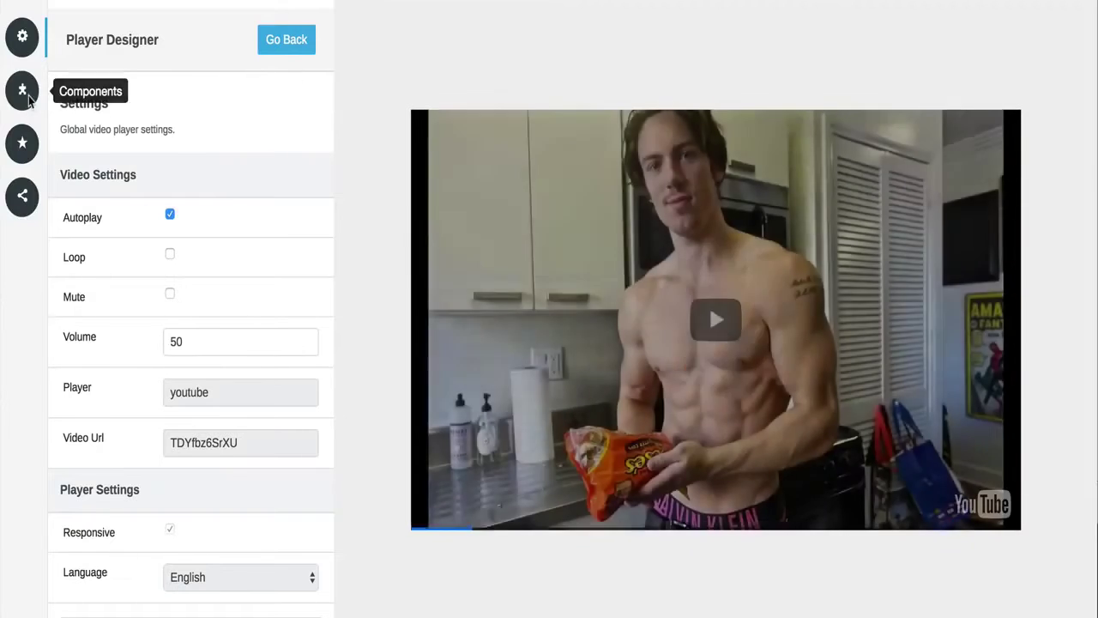
left_click(26, 96)
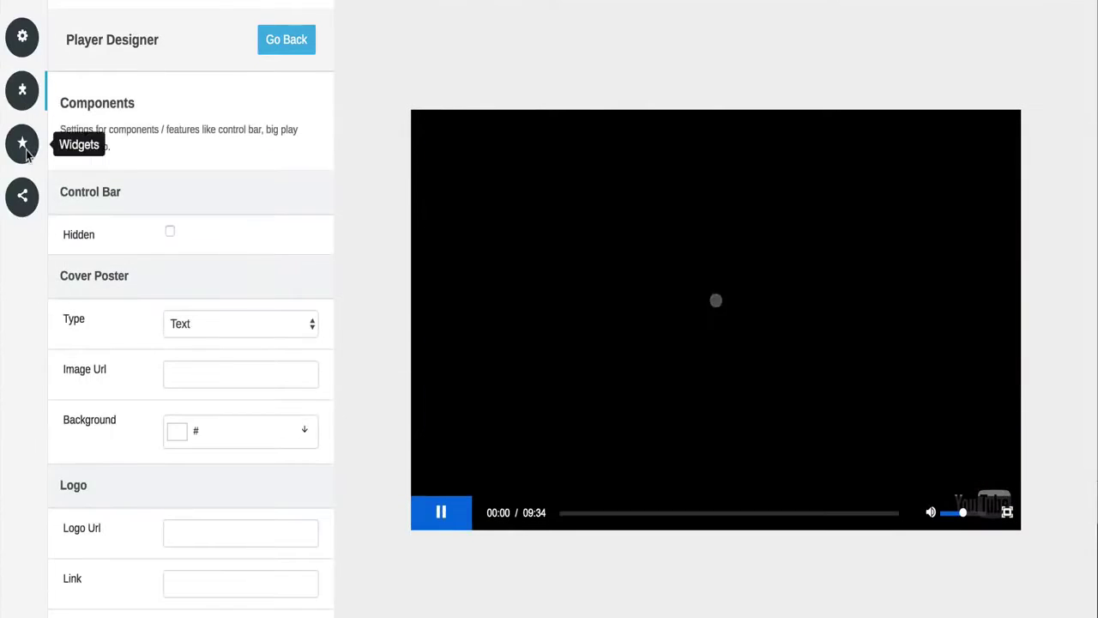
left_click(24, 143)
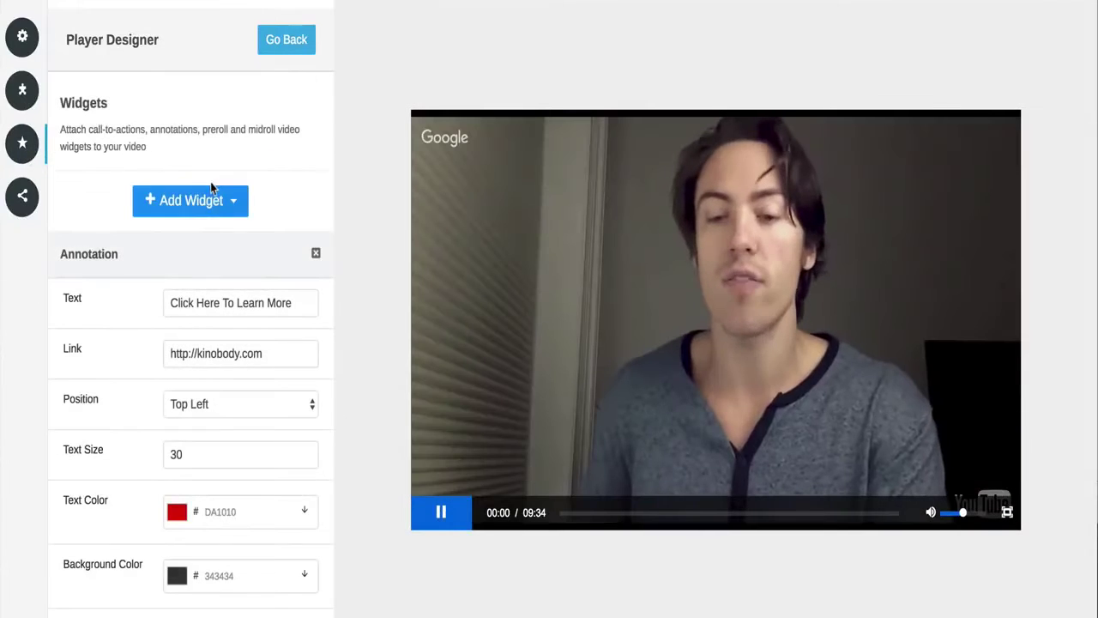
left_click(214, 203)
left_click(524, 430)
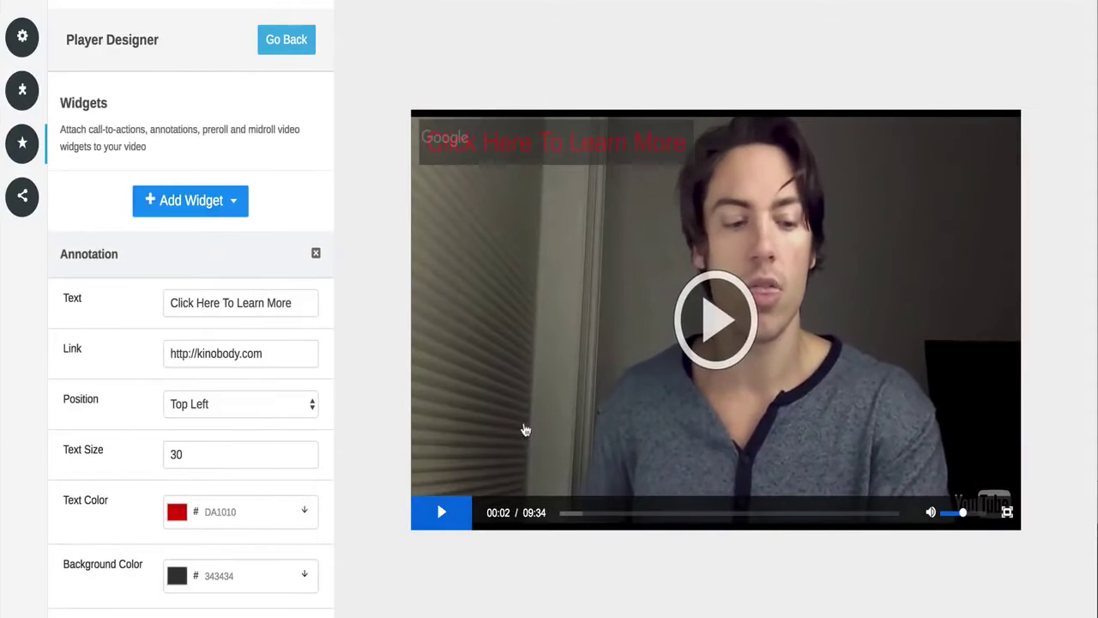
left_click(221, 200)
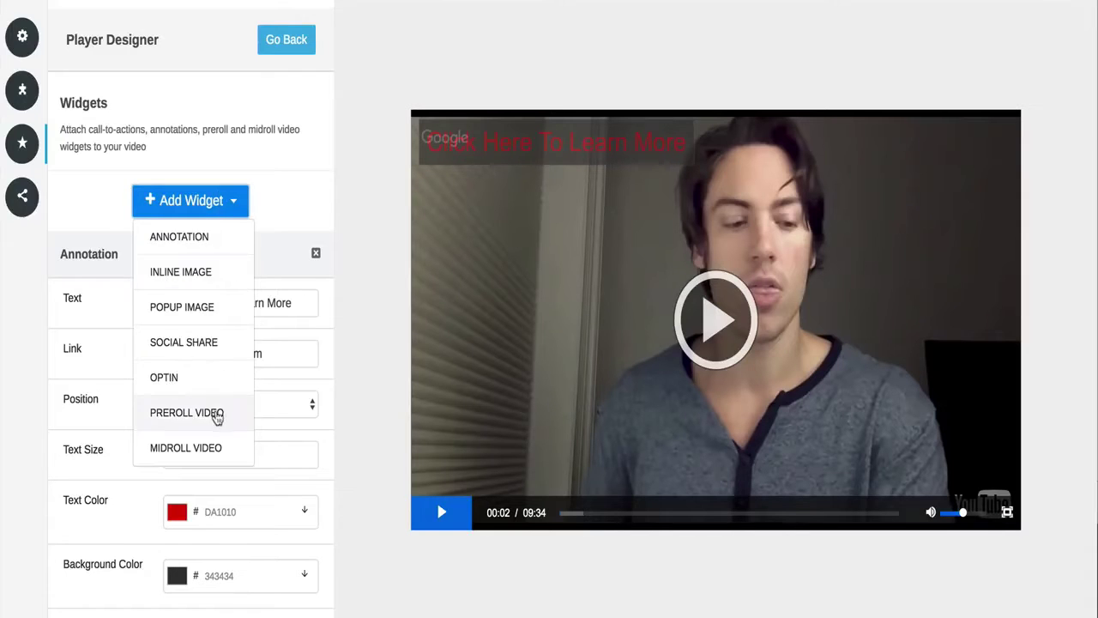
scroll(215, 412, "down", 15)
scroll(213, 407, "up", 9)
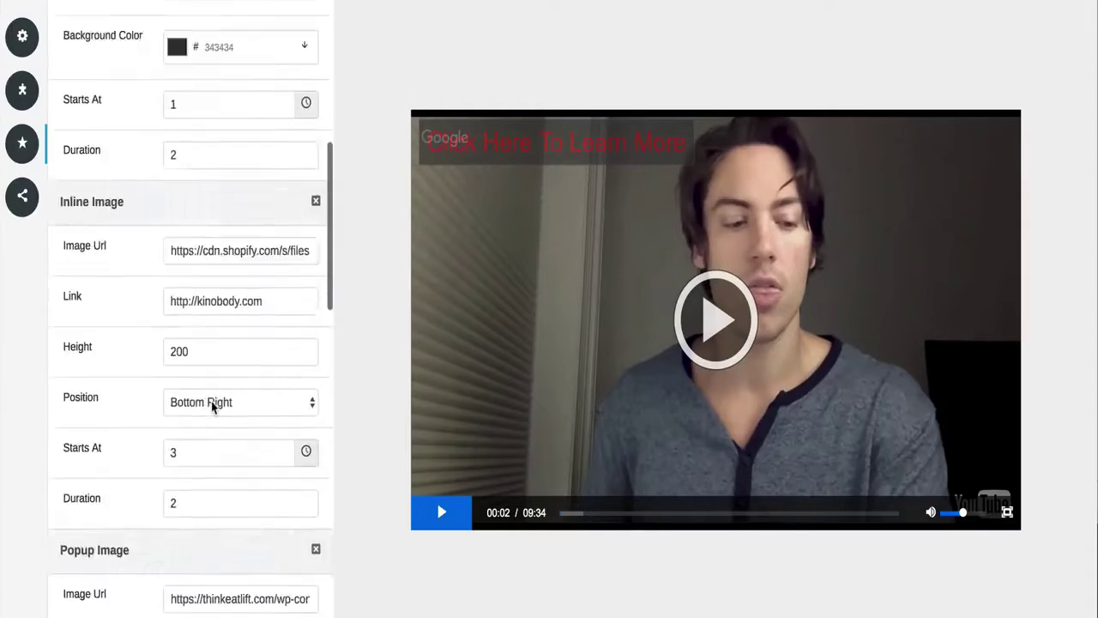
scroll(213, 406, "up", 10)
left_click(286, 42)
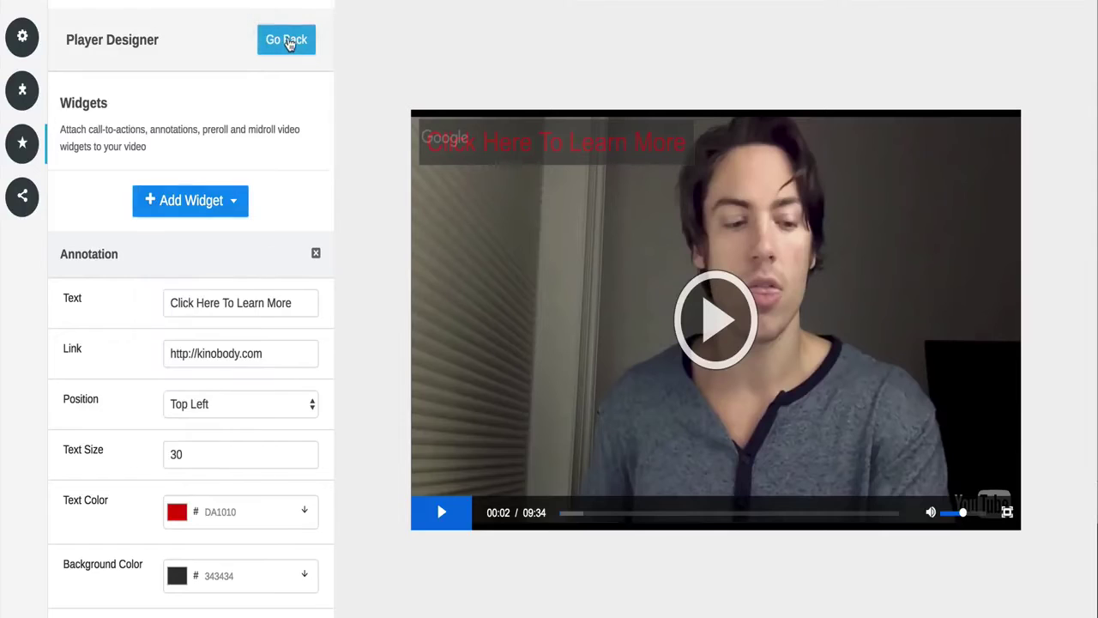
left_click(287, 42)
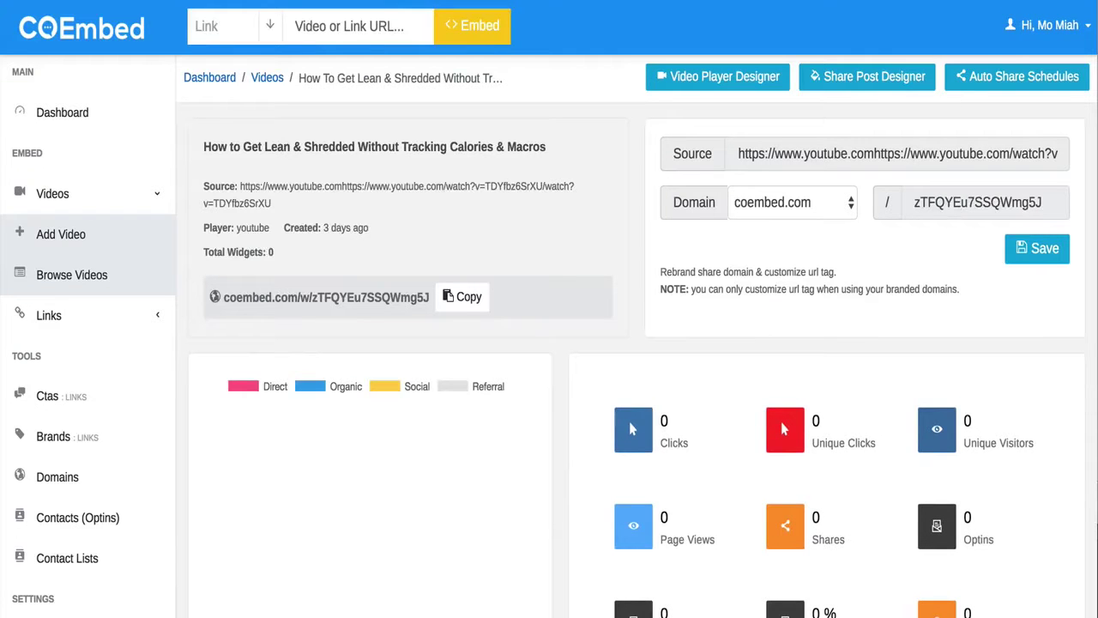
left_click(86, 122)
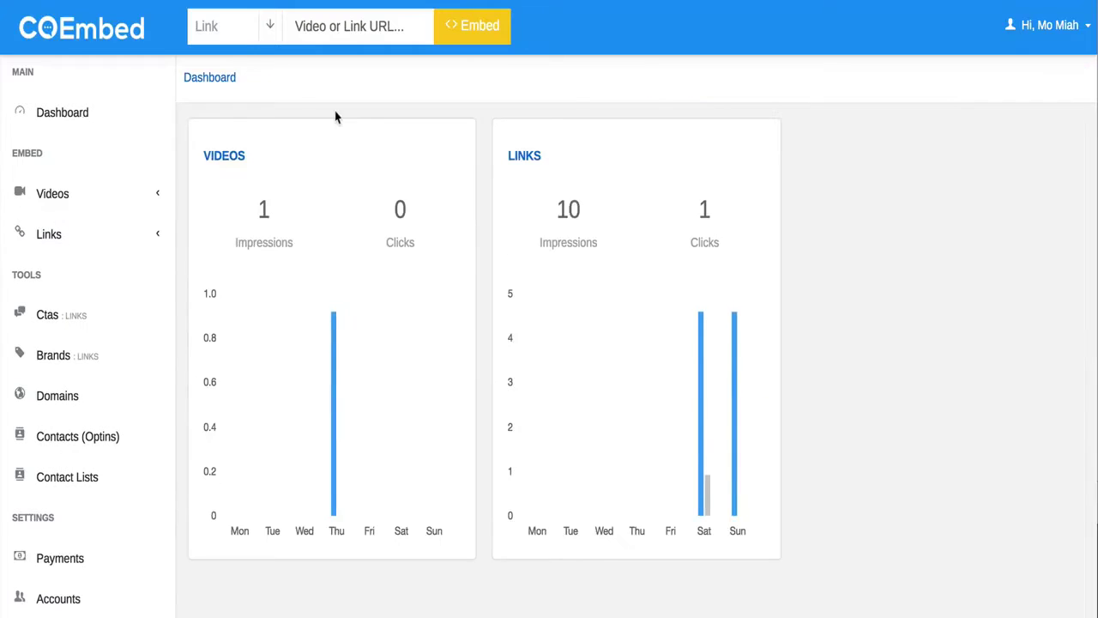
Expand Videos and switch between the Browse Videos list and the Add Video page.
left_click(149, 193)
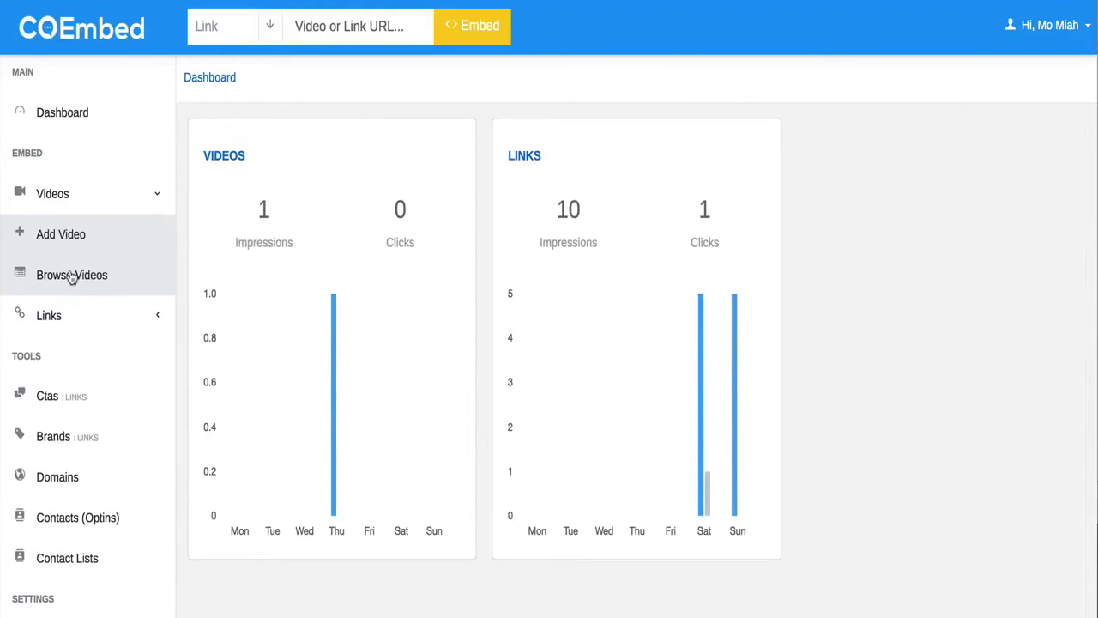
left_click(72, 276)
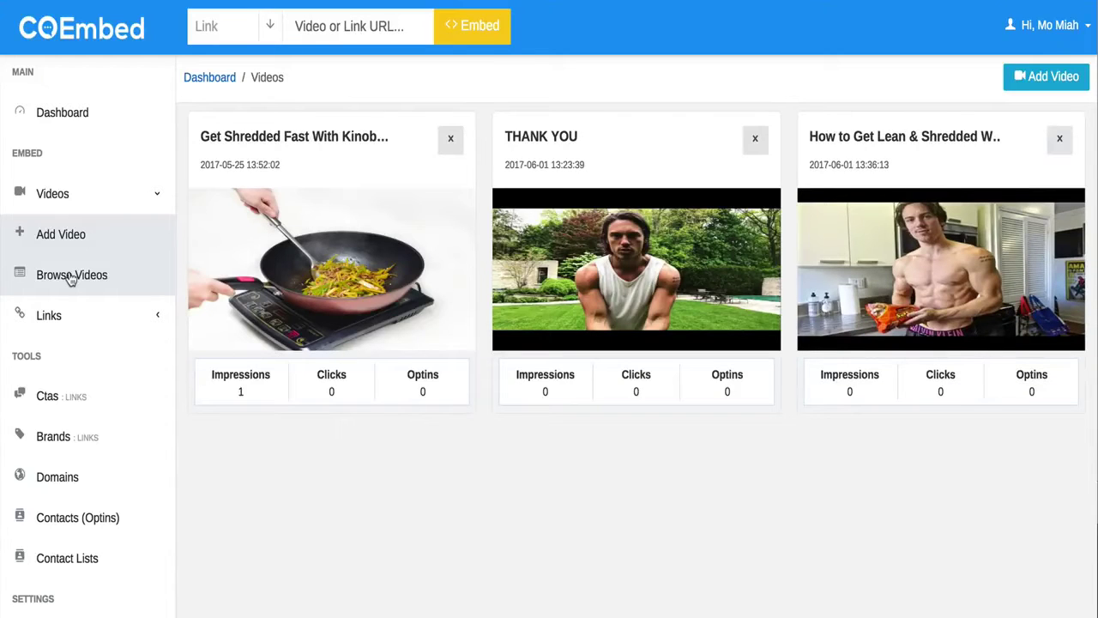
left_click(52, 194)
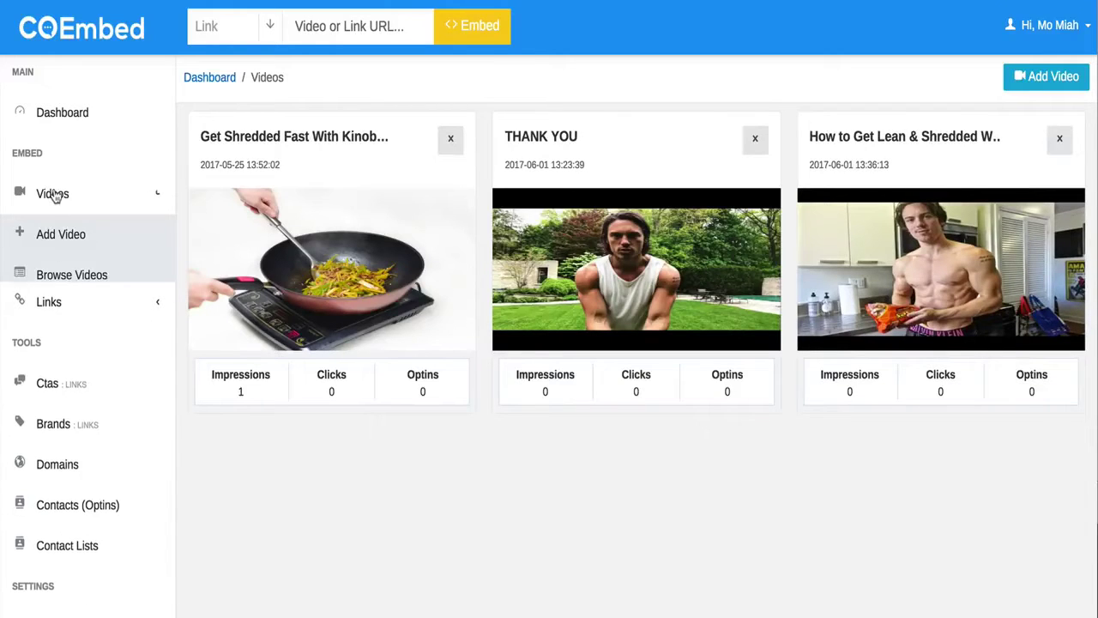
left_click(52, 194)
left_click(54, 237)
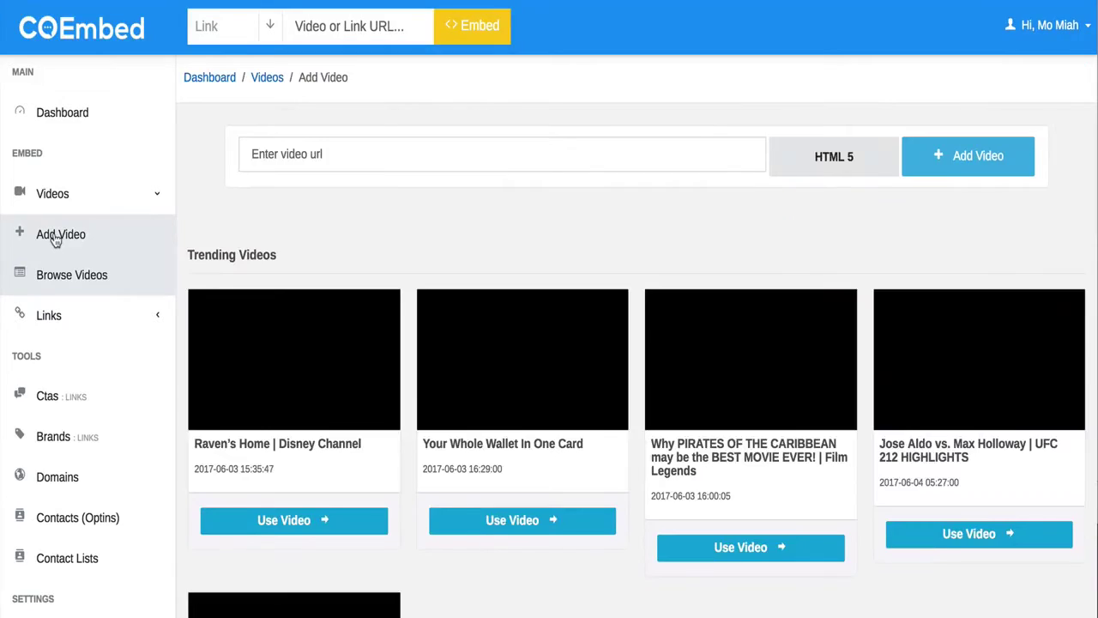
scroll(363, 255, "down", 1)
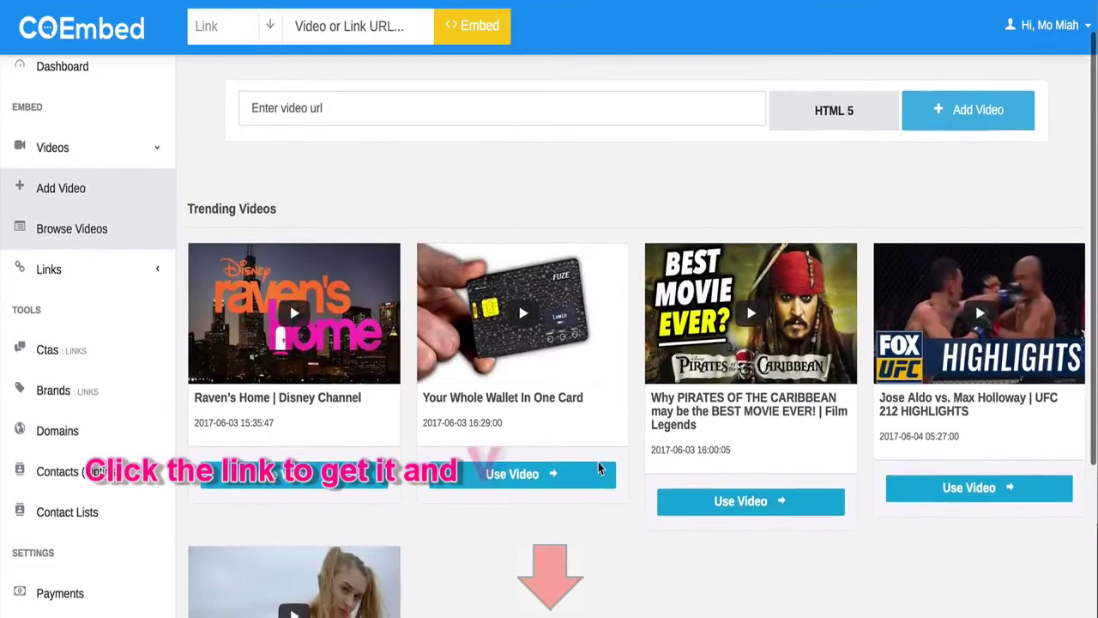
scroll(438, 212, "up", 1)
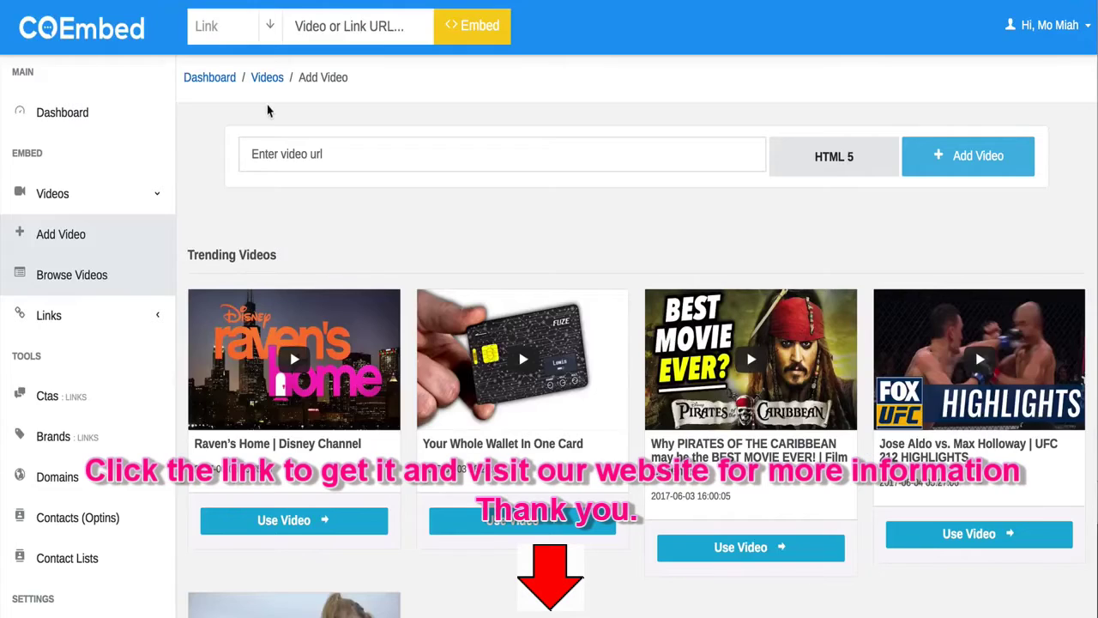
Paste the copied YouTube link into the header Video or Link URL field on Browse Videos.
left_click(333, 19)
key("ctrl+v")
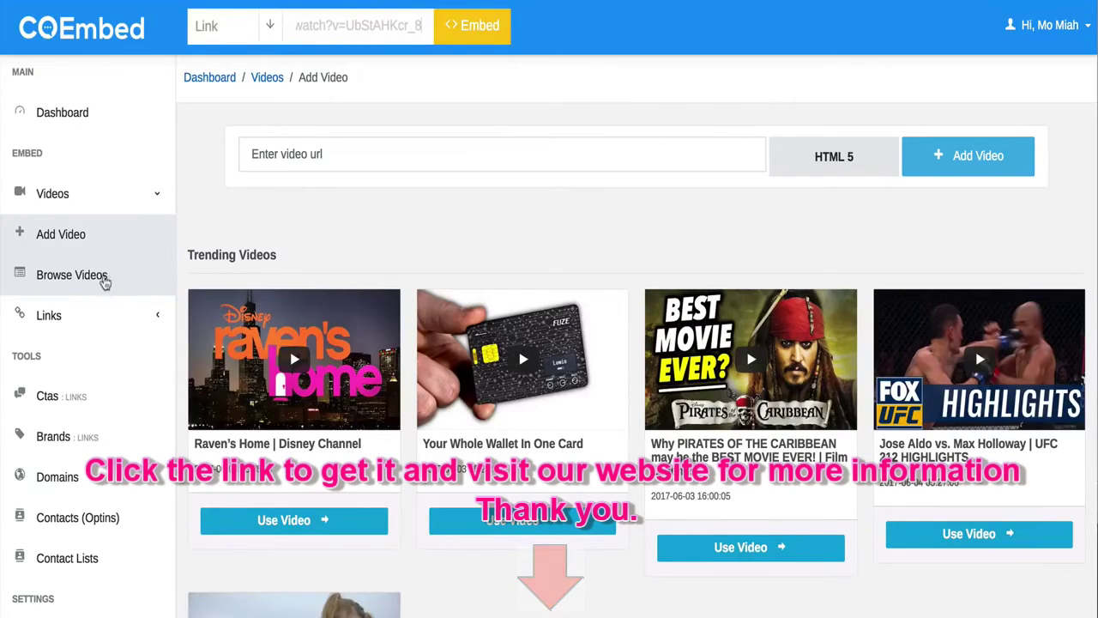
left_click(99, 286)
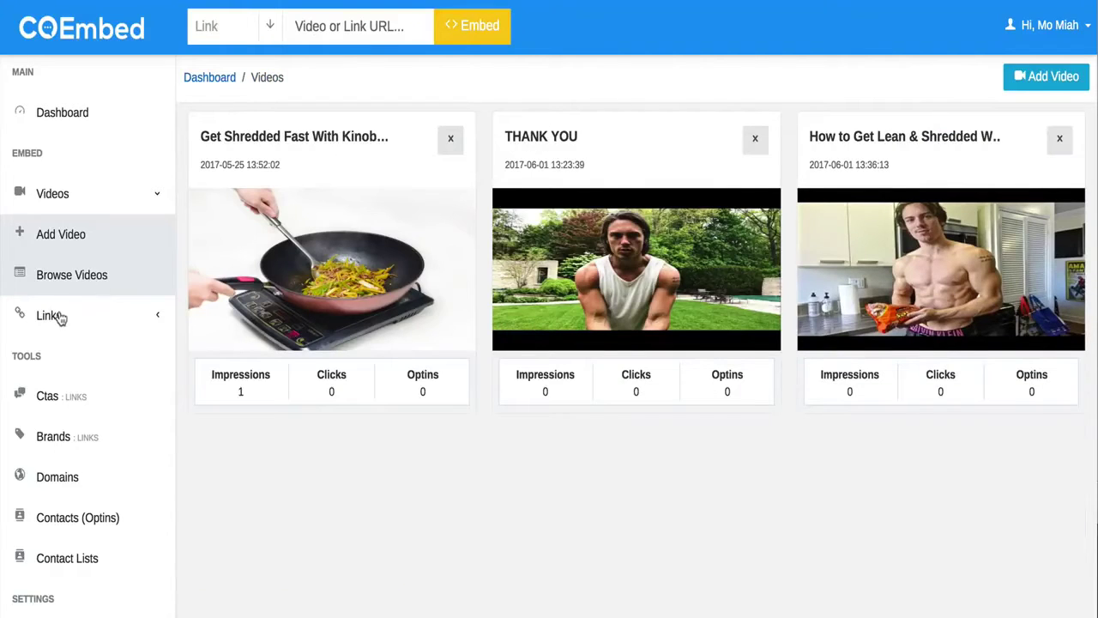
left_click(62, 246)
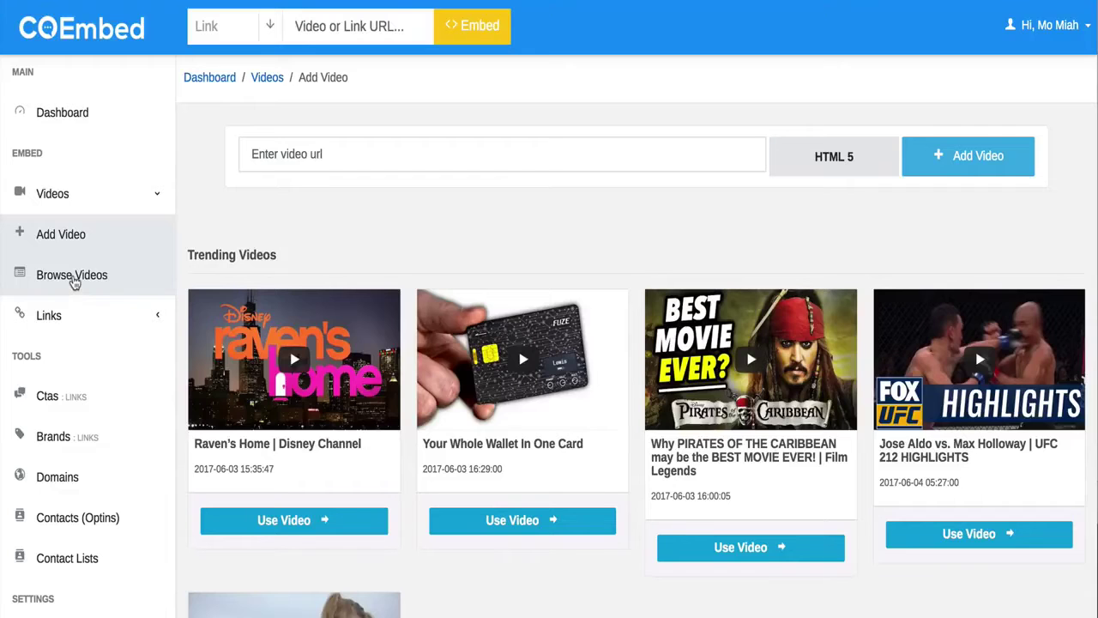
left_click(75, 282)
left_click(371, 26)
key("ctrl+v")
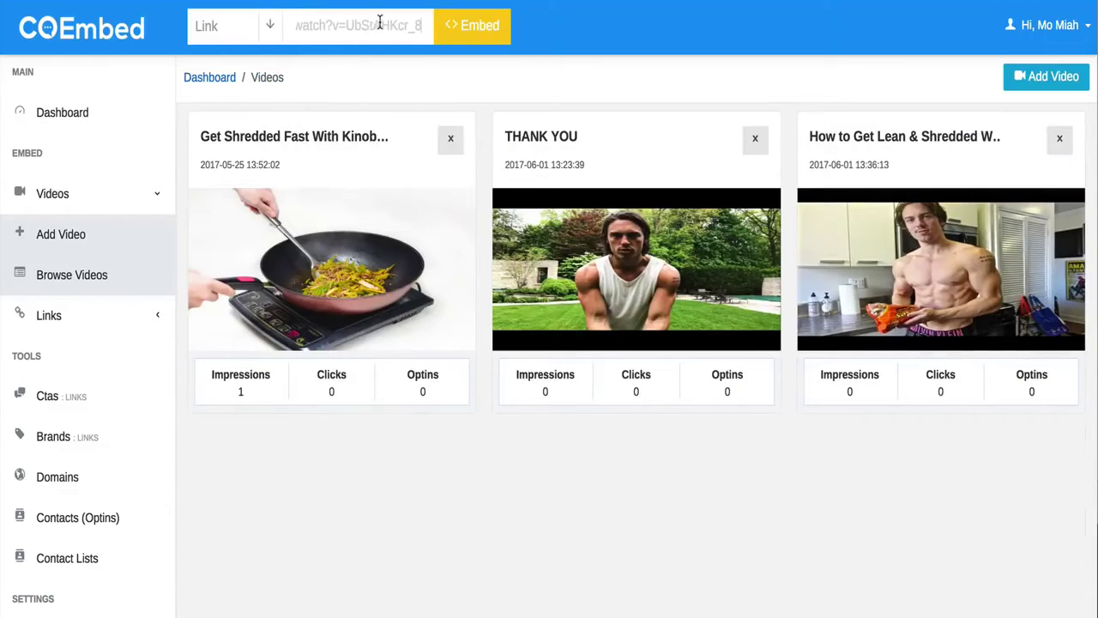
Open the Lean & Shredded video's Player Designer Widgets panel with the preview paused.
left_click(877, 147)
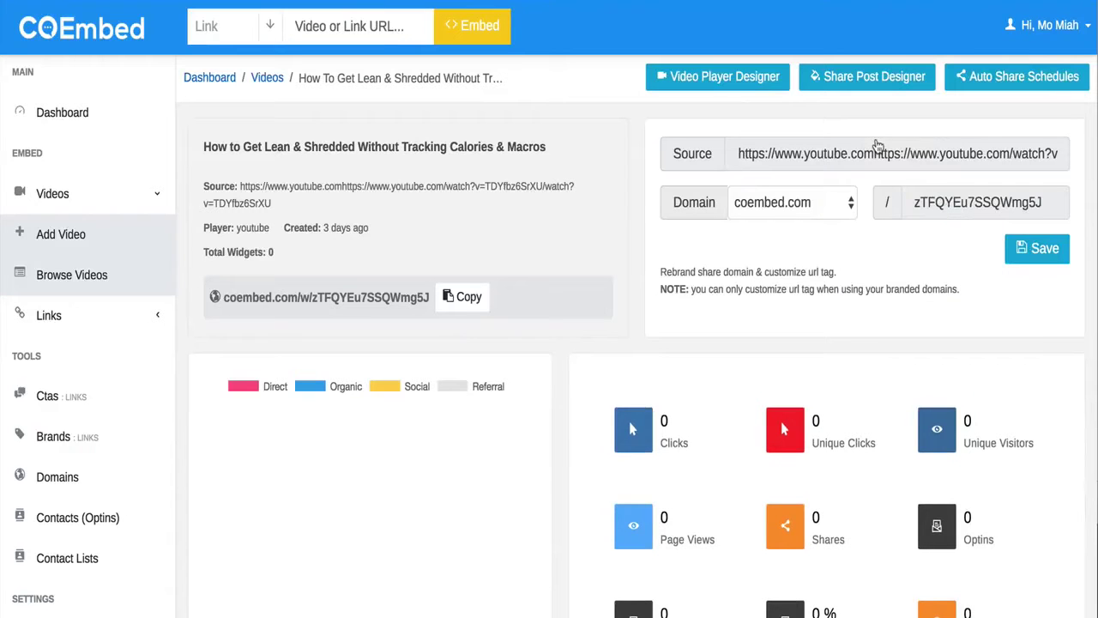
left_click(714, 78)
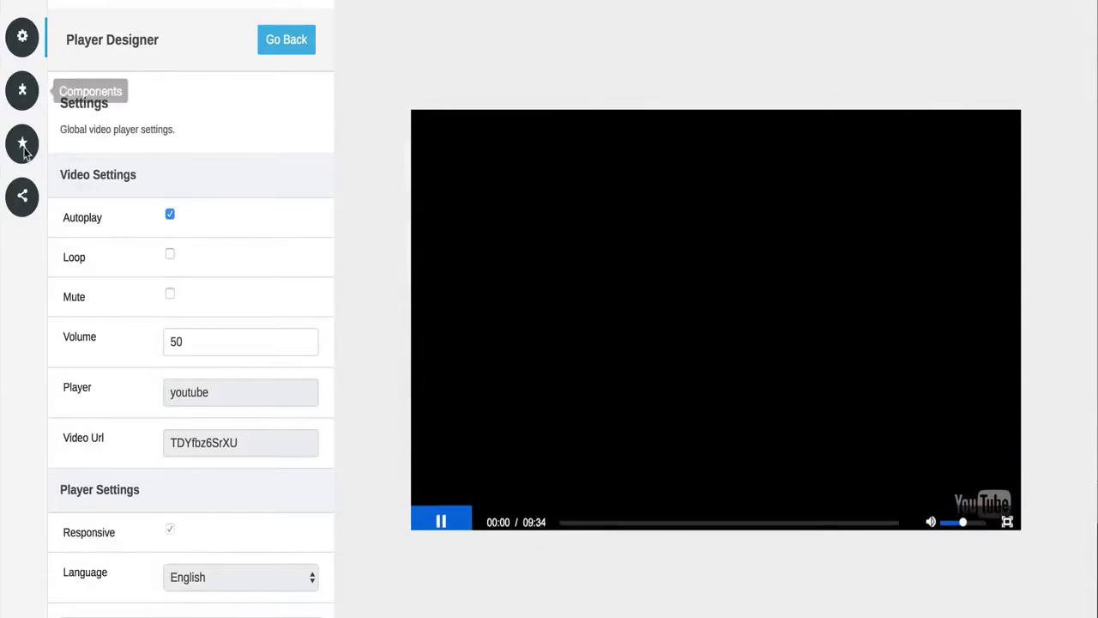
left_click(22, 143)
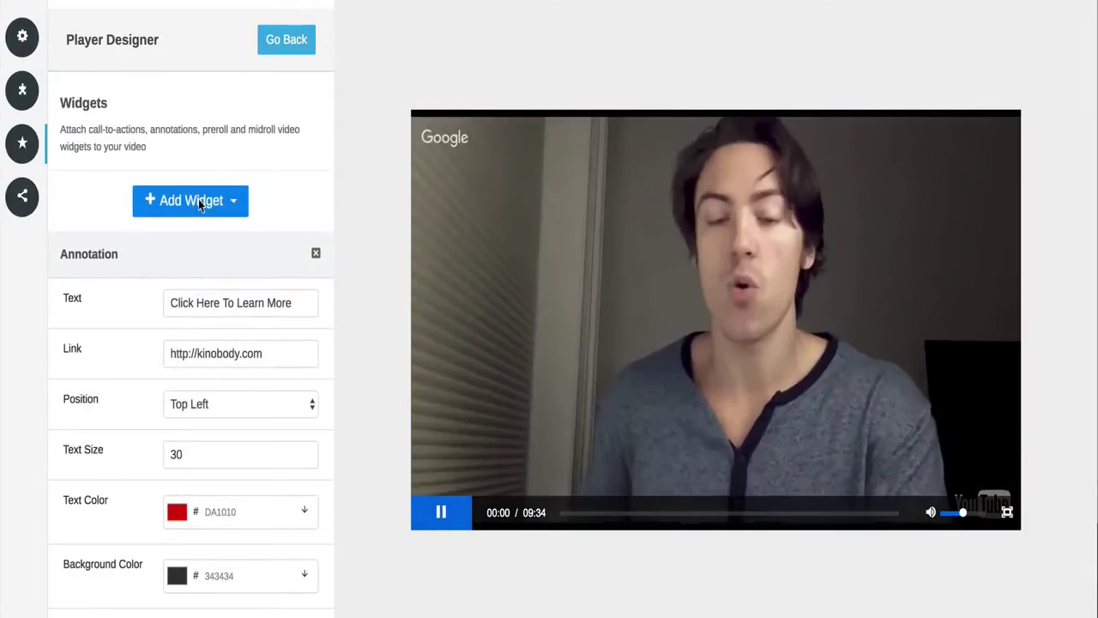
left_click(199, 203)
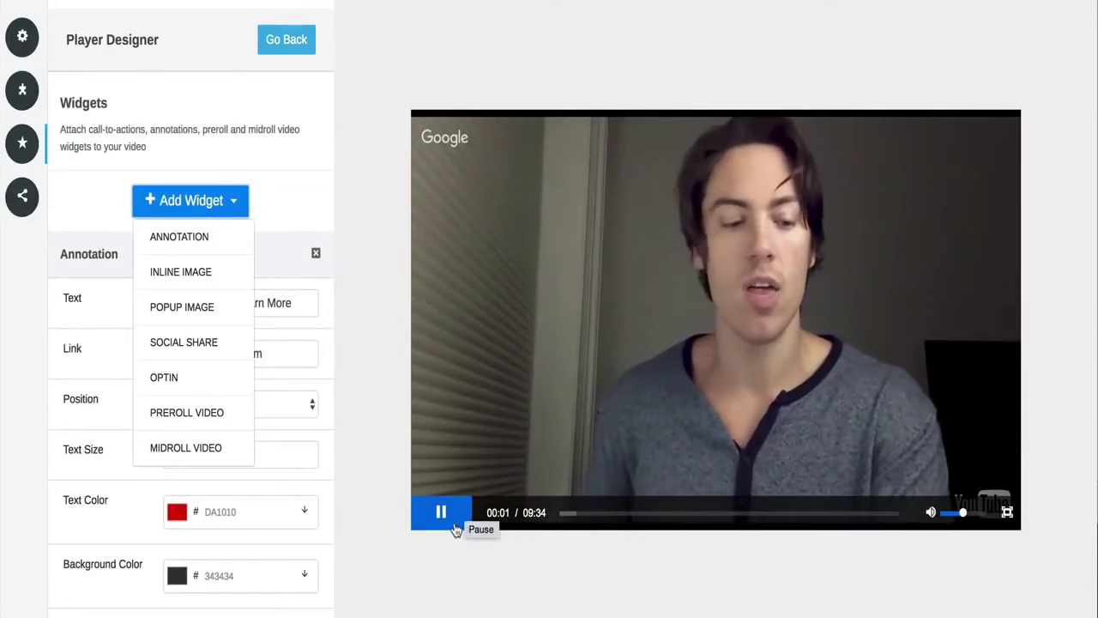
left_click(441, 512)
left_click(226, 206)
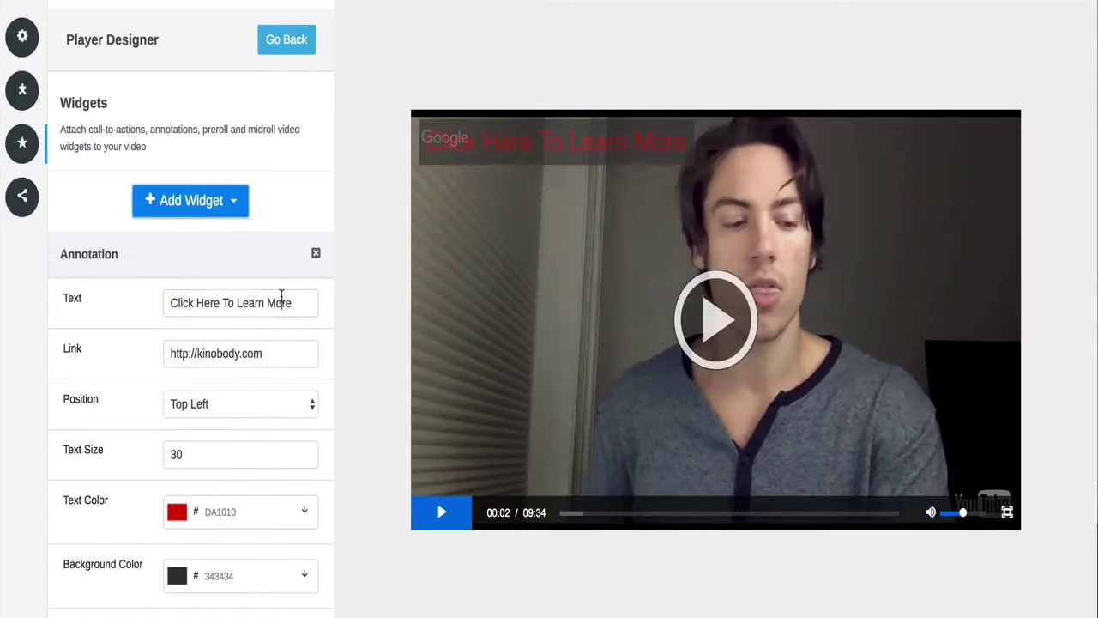
Append '!' so the annotation reads 'Click Here To Learn More!'.
left_click(310, 302)
type("!")
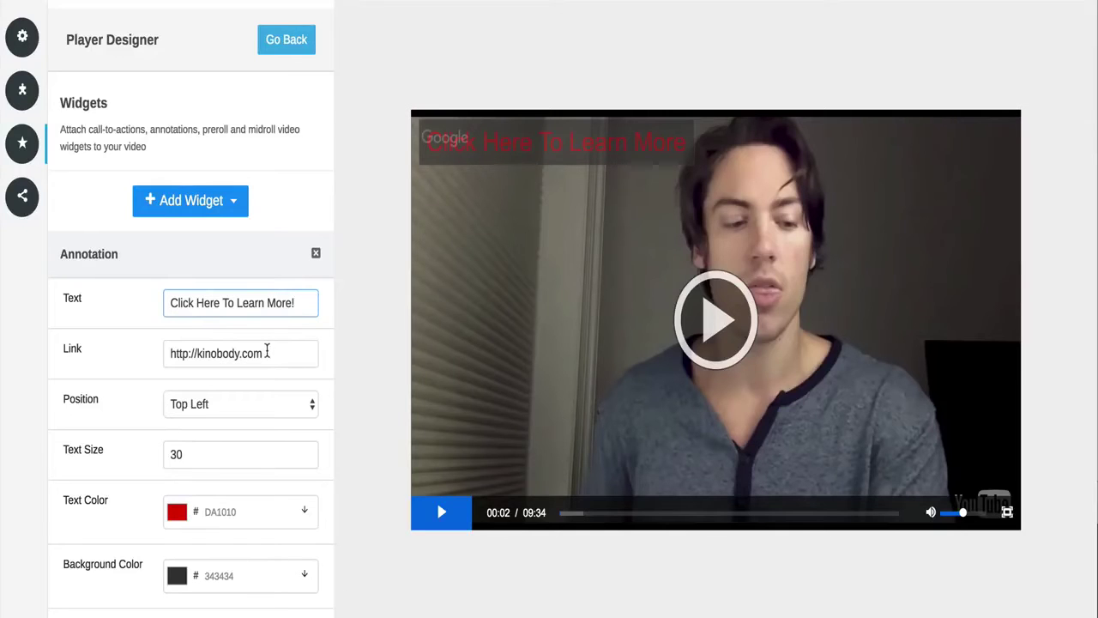
left_click(268, 353)
scroll(267, 352, "down", 1)
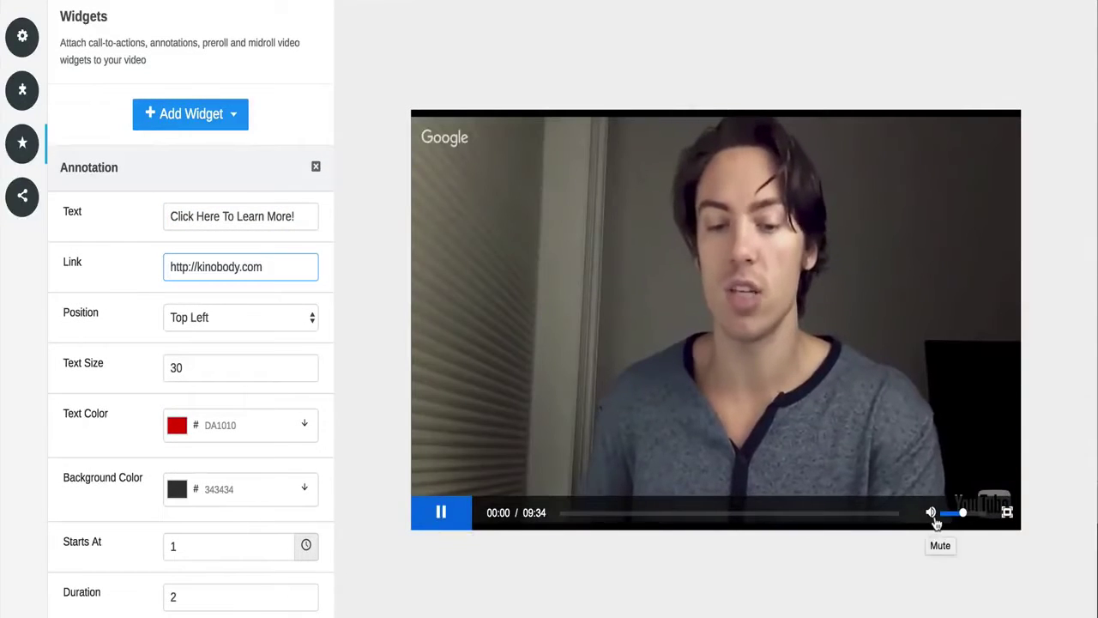
left_click(934, 514)
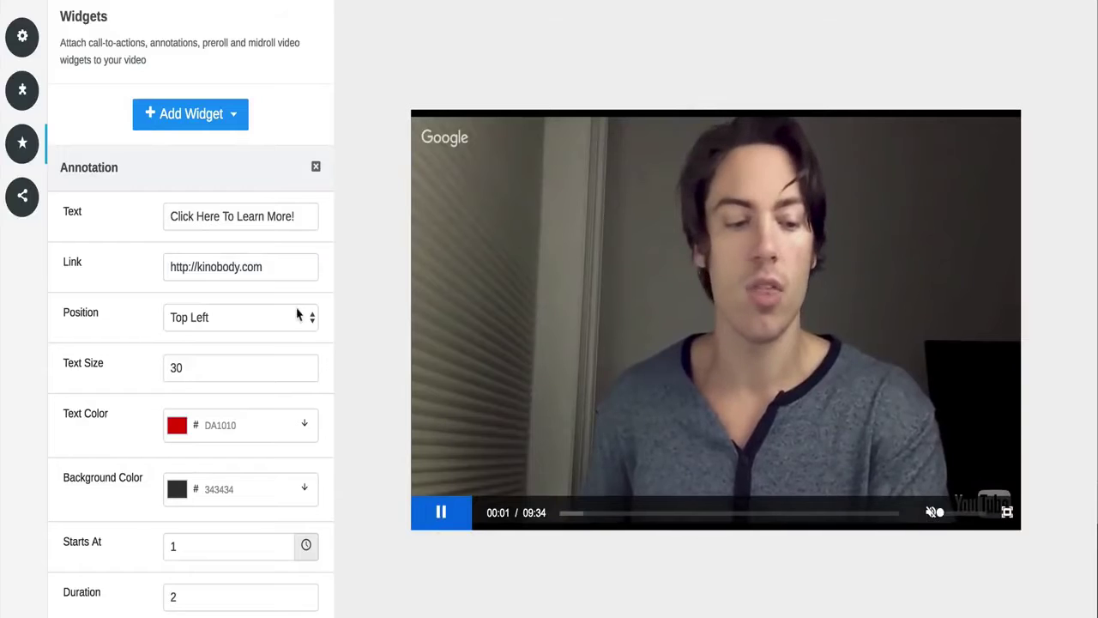
scroll(257, 311, "down", 1)
scroll(225, 325, "down", 2)
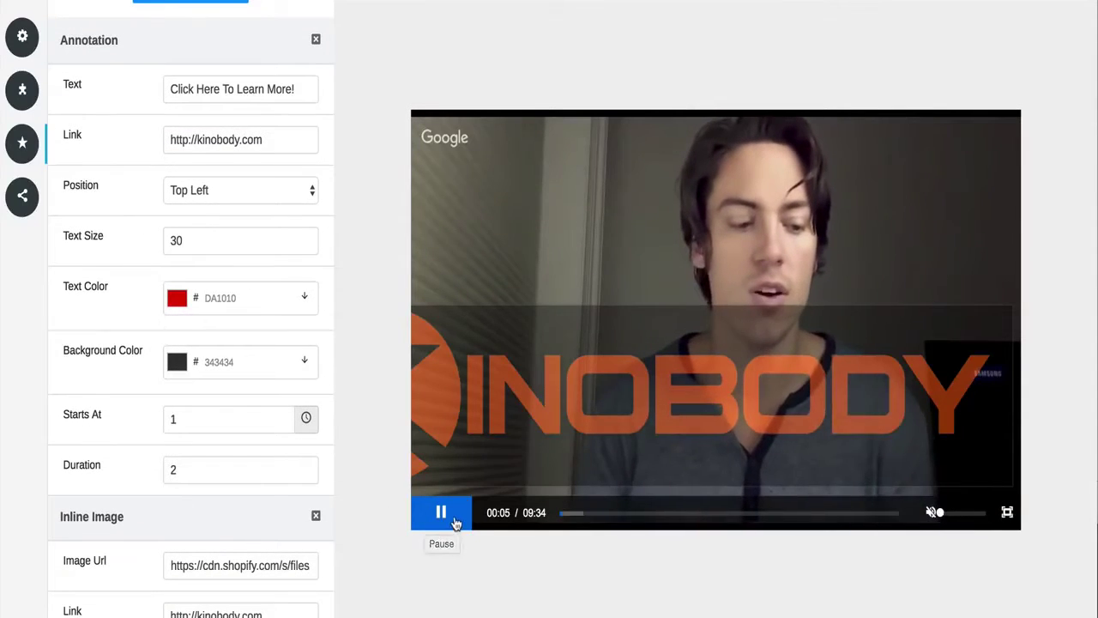
left_click(454, 519)
scroll(321, 320, "down", 1)
scroll(321, 317, "up", 1)
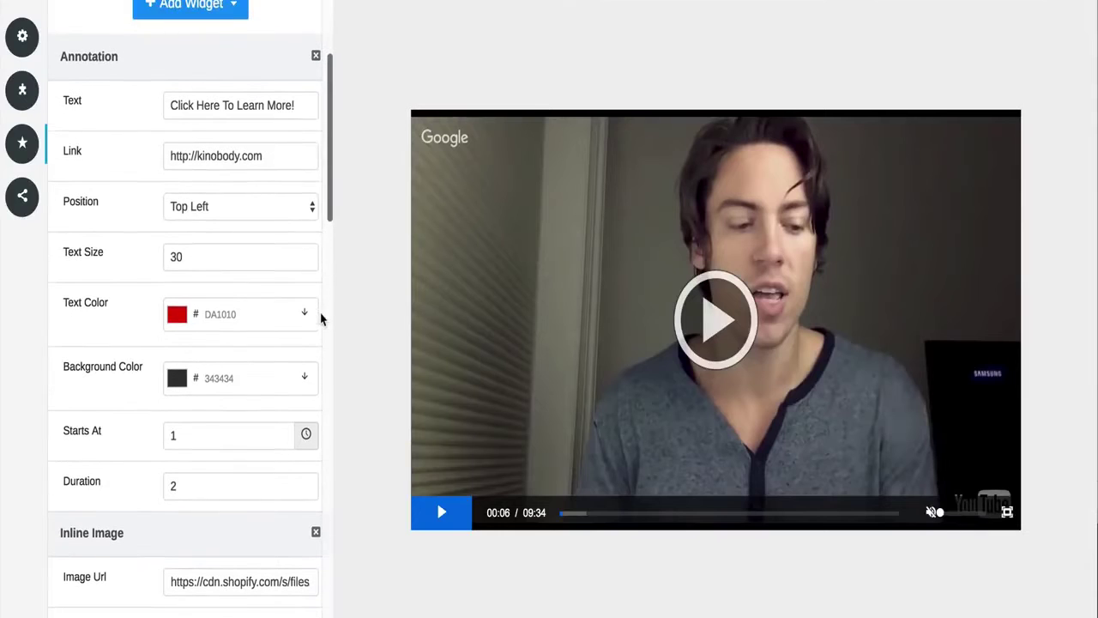
left_click(243, 434)
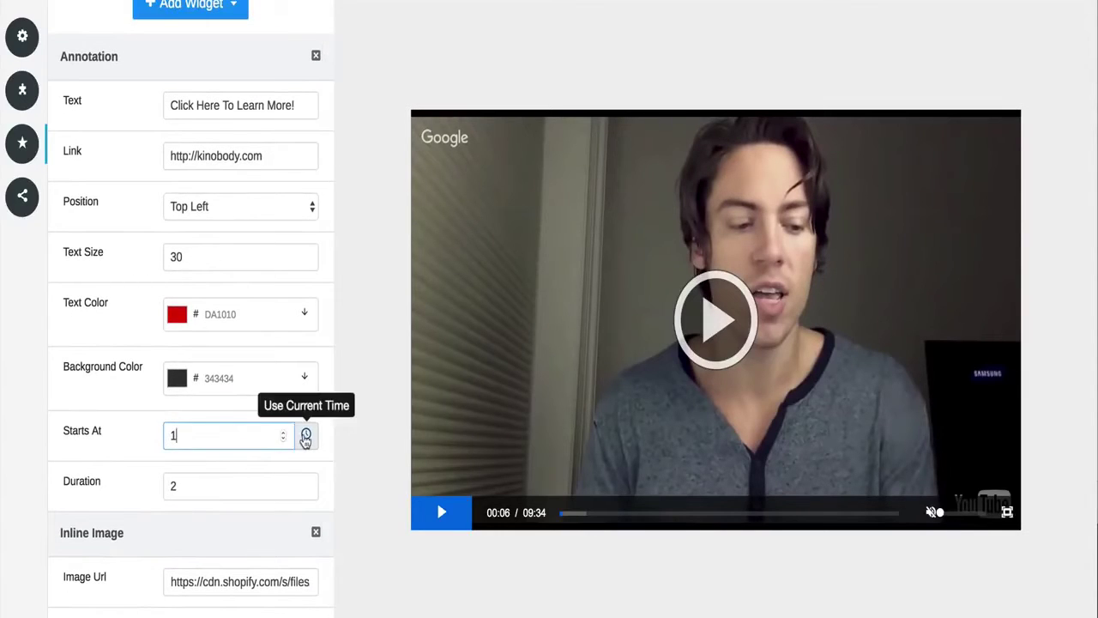
left_click(283, 438)
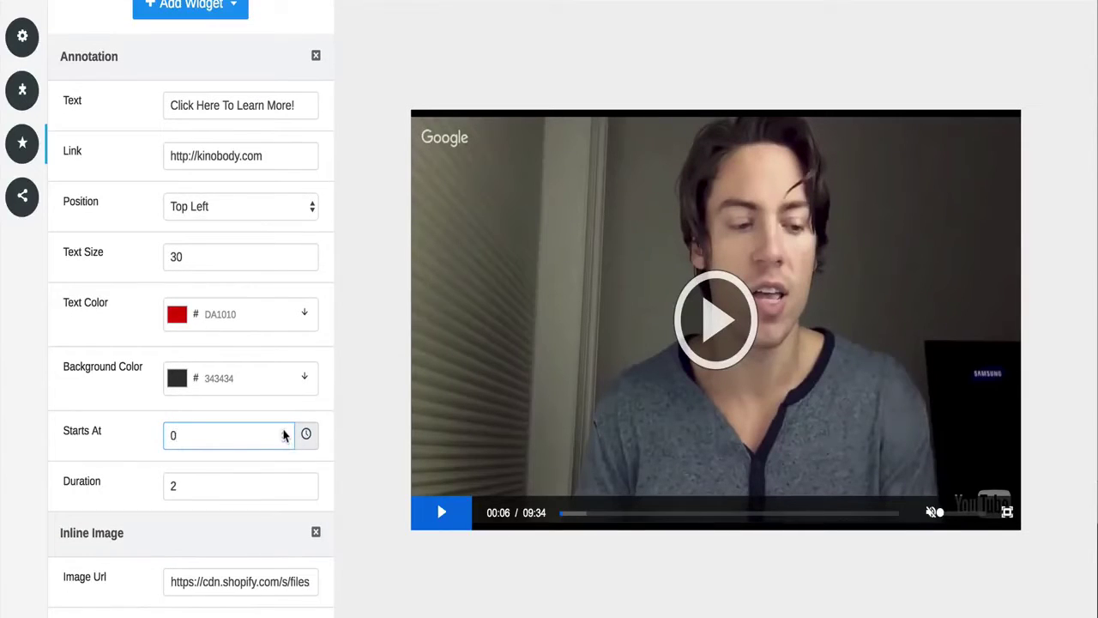
left_click(284, 434)
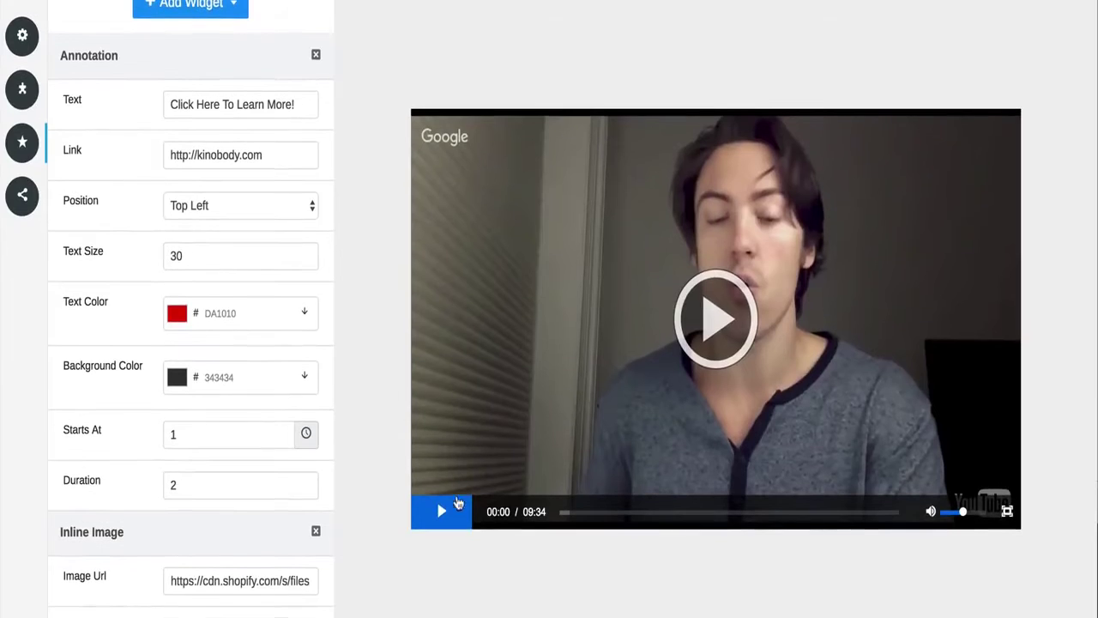
left_click(441, 512)
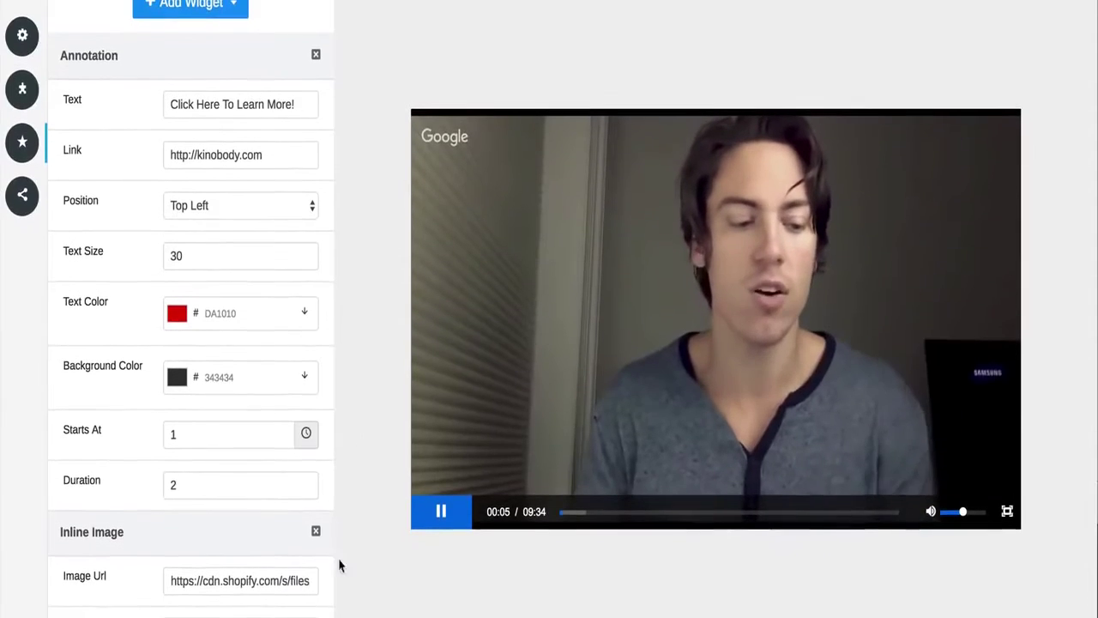
scroll(323, 567, "down", 4)
scroll(323, 568, "down", 1)
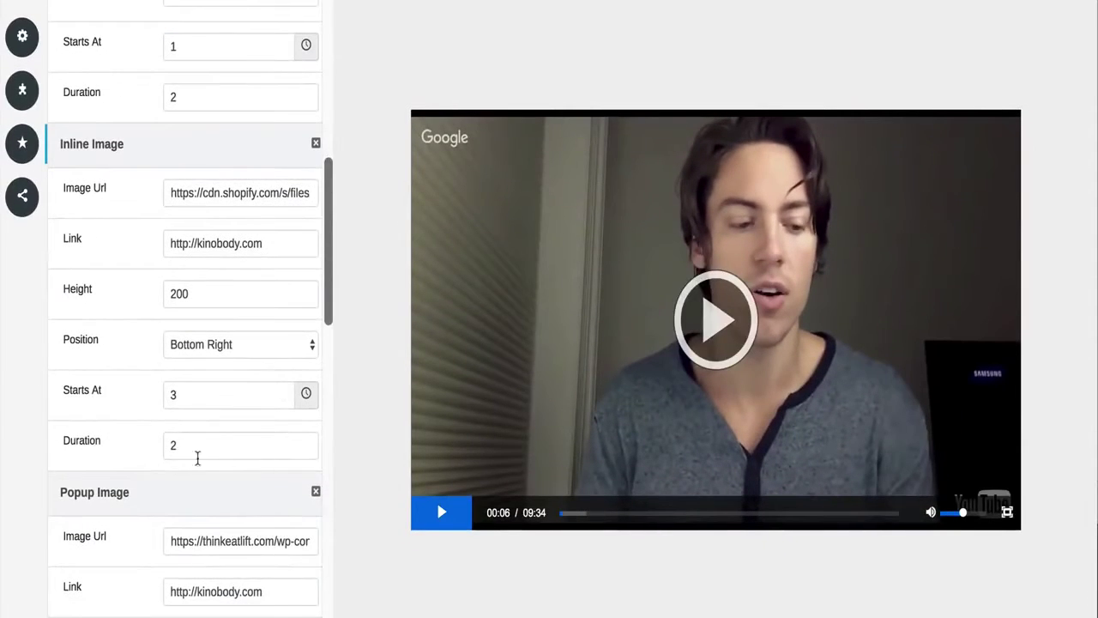
left_click(734, 311)
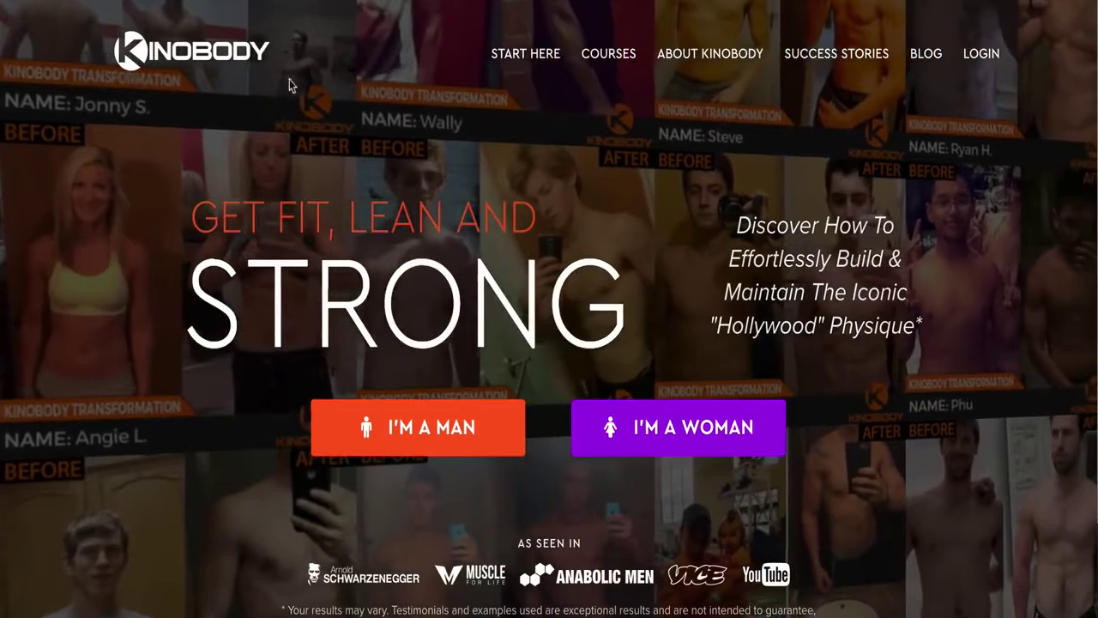
key("ctrl+w")
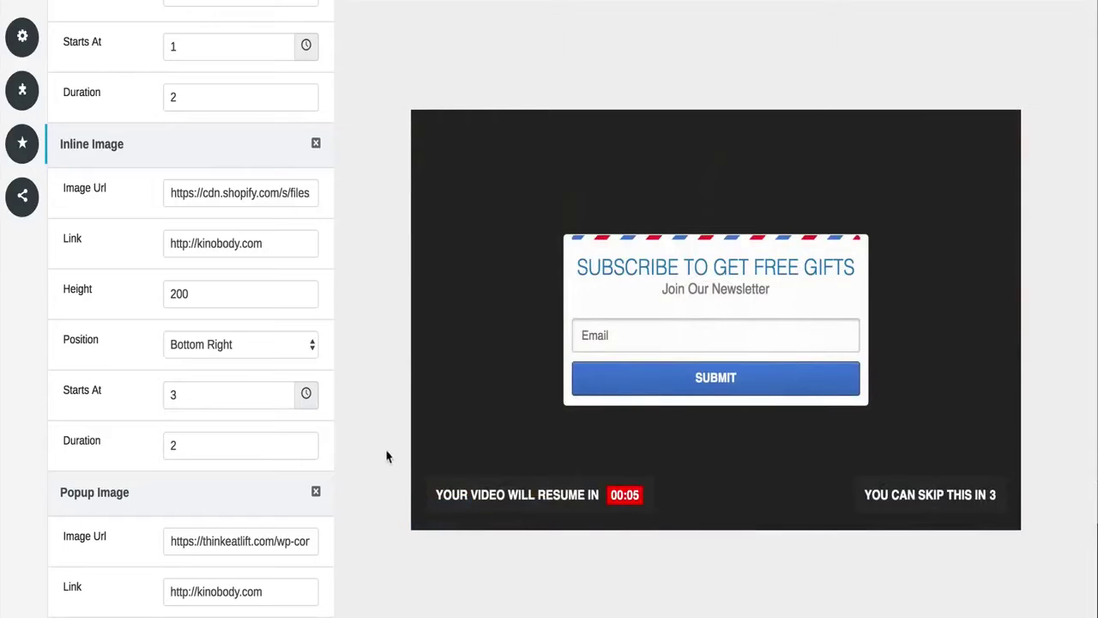
scroll(274, 417, "down", 4)
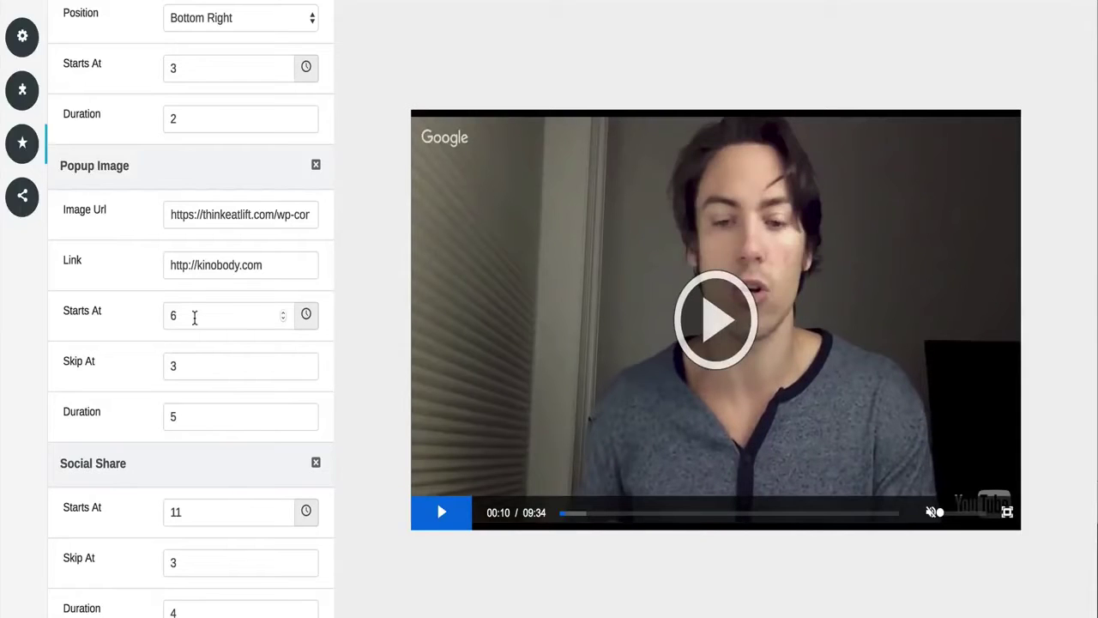
left_click_drag(194, 317, 149, 315)
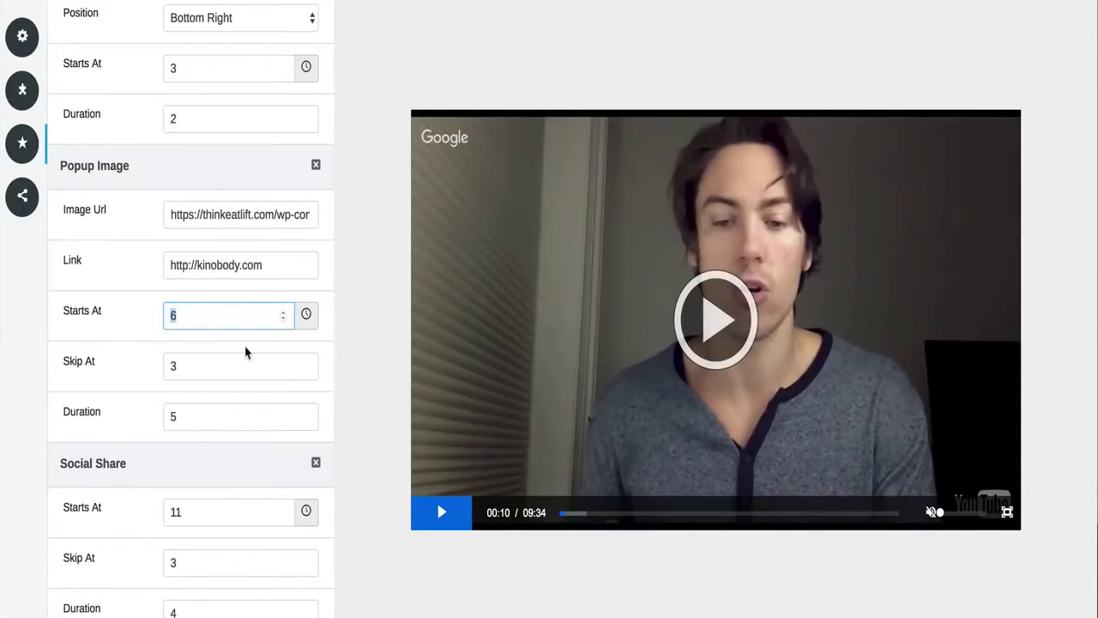
type("5")
left_click(348, 321)
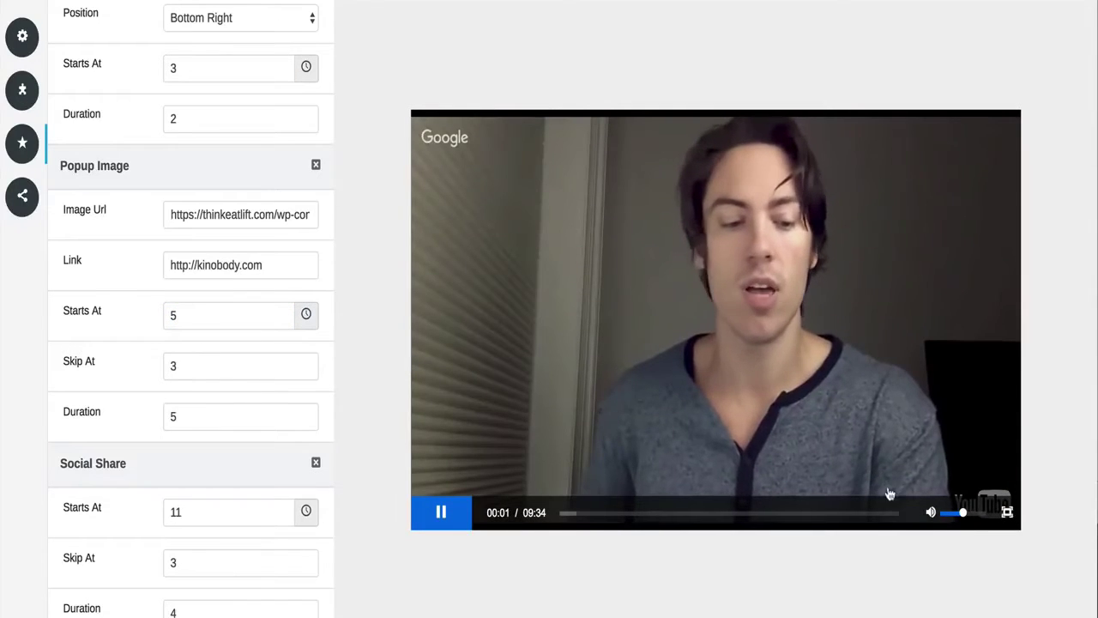
left_click(929, 512)
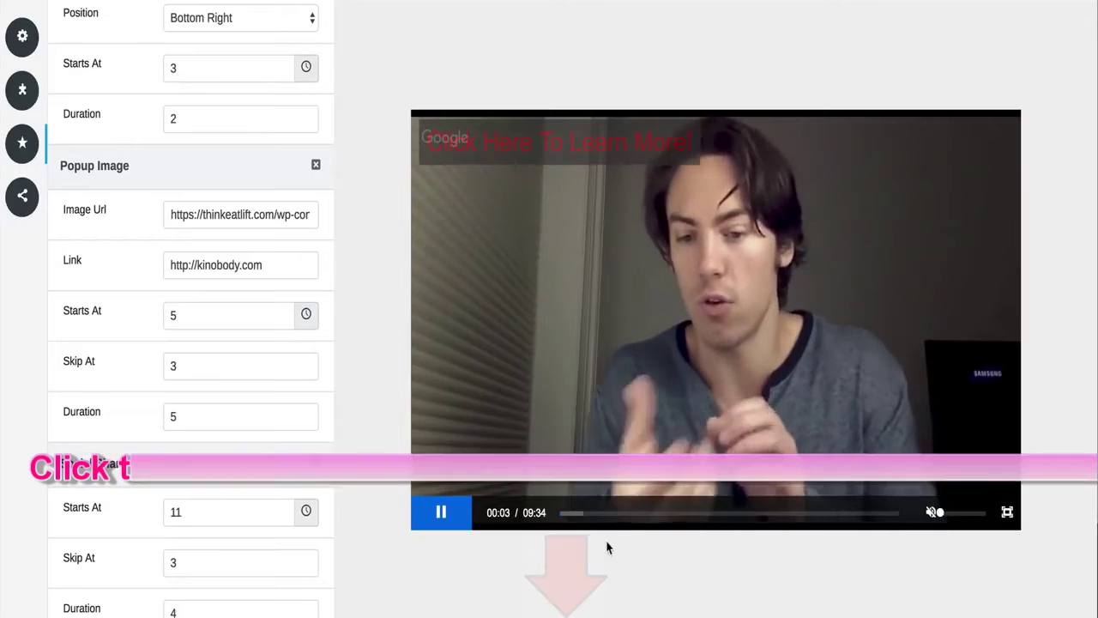
left_click(282, 311)
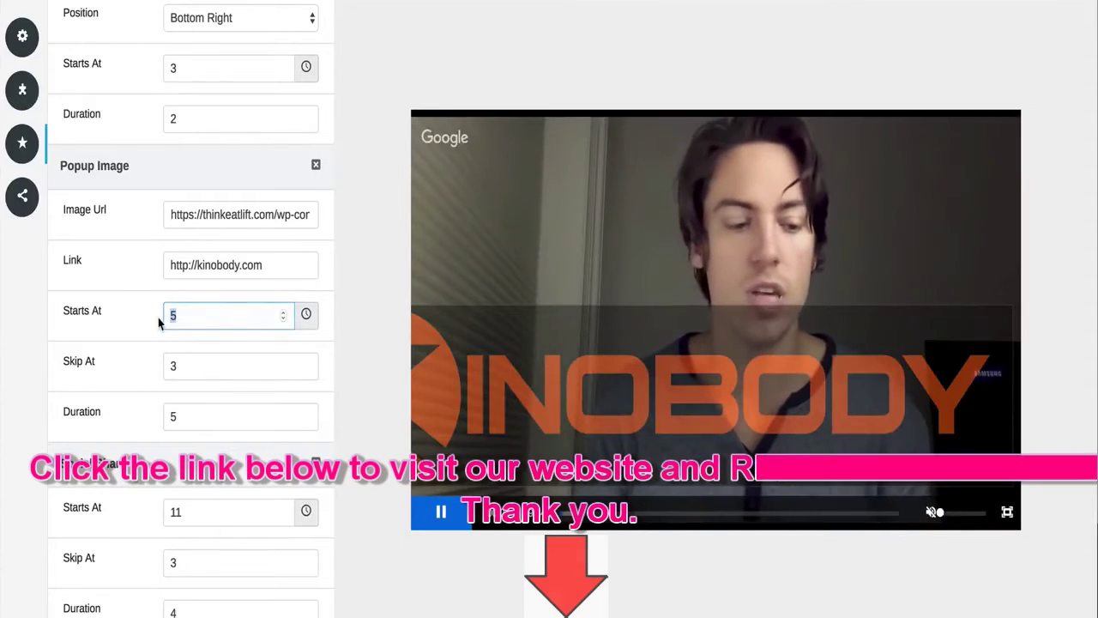
type("6")
left_click(350, 328)
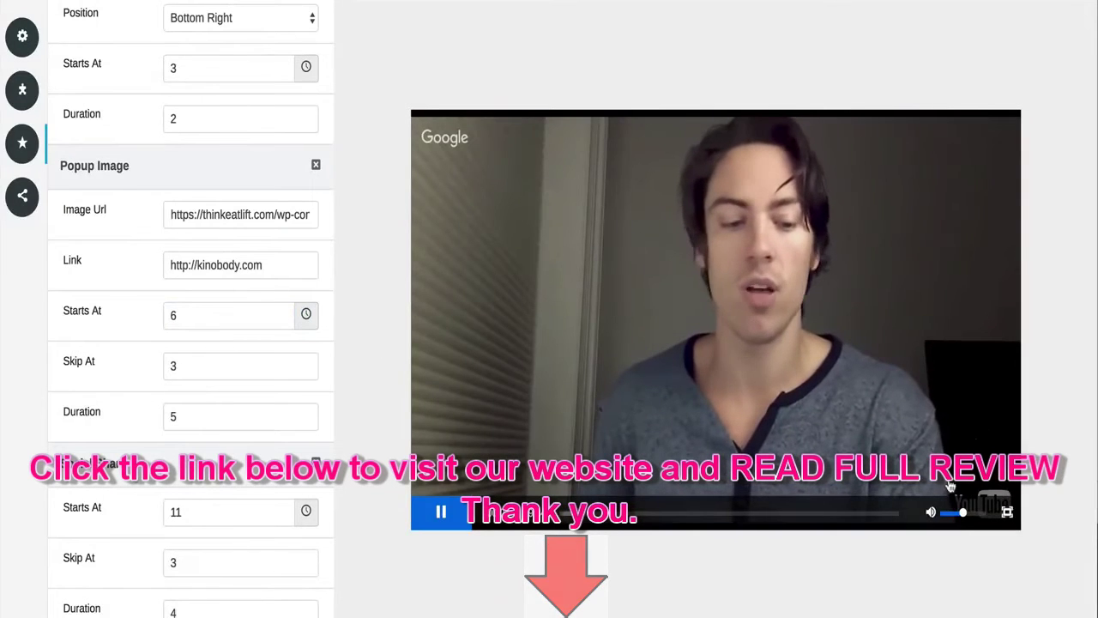
left_click(932, 514)
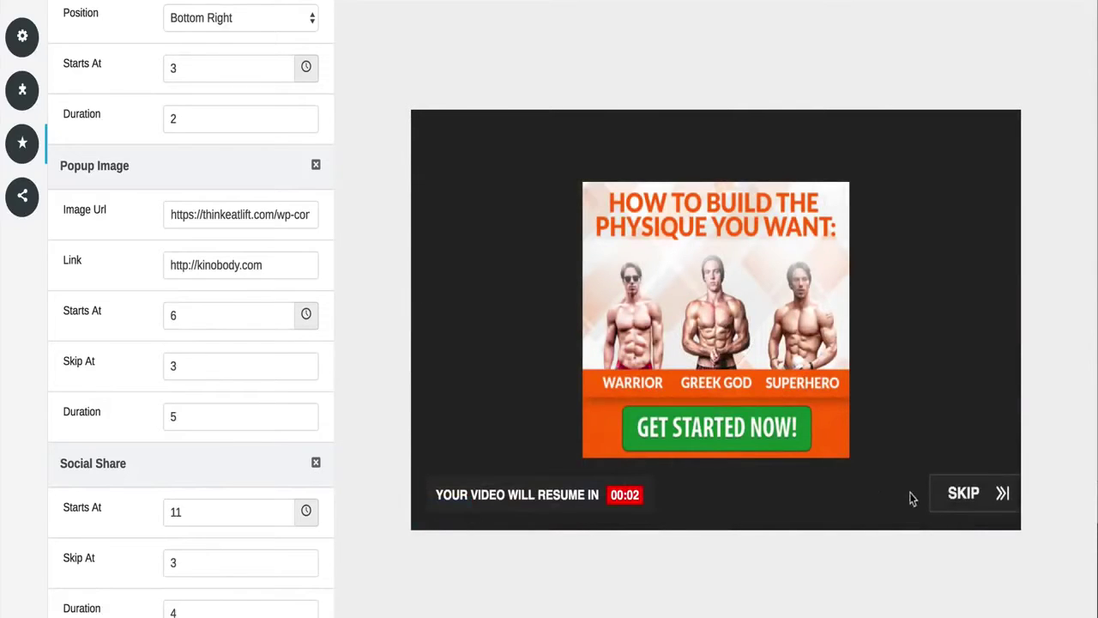
left_click(969, 493)
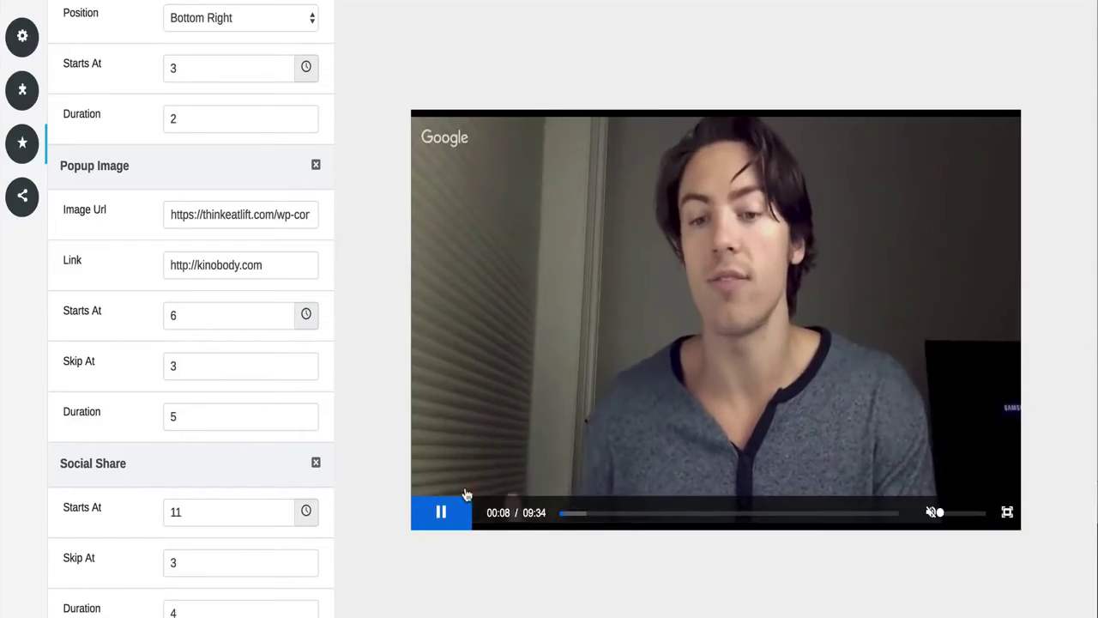
left_click(440, 515)
scroll(208, 490, "down", 5)
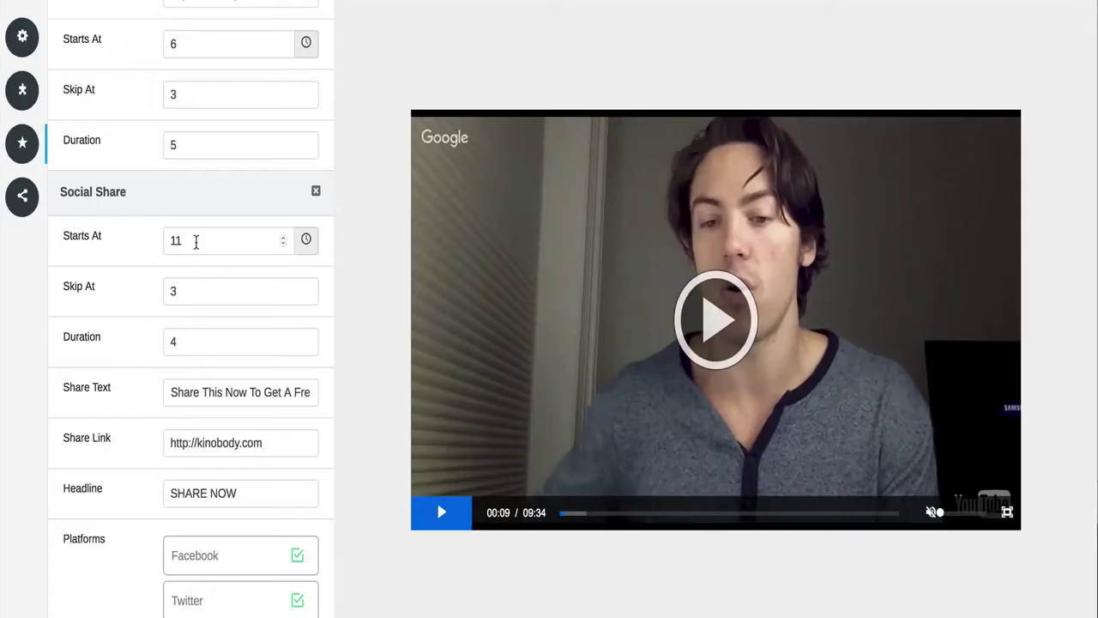
Set Social Share Starts At to 7 and check it in the muted preview.
left_click_drag(190, 241, 143, 237)
type("7")
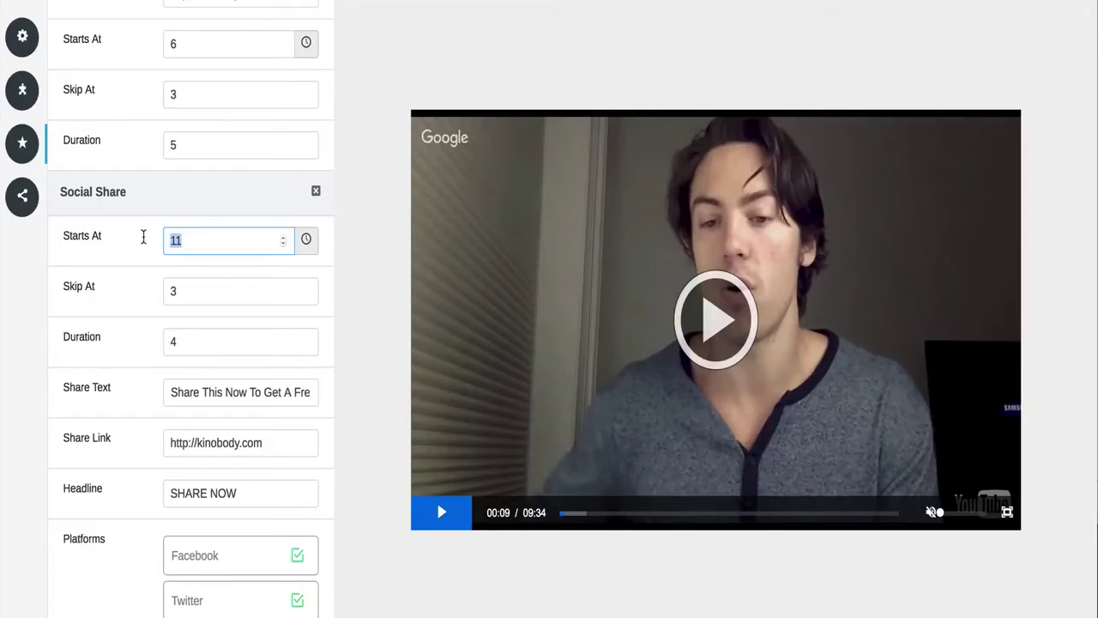
left_click(372, 296)
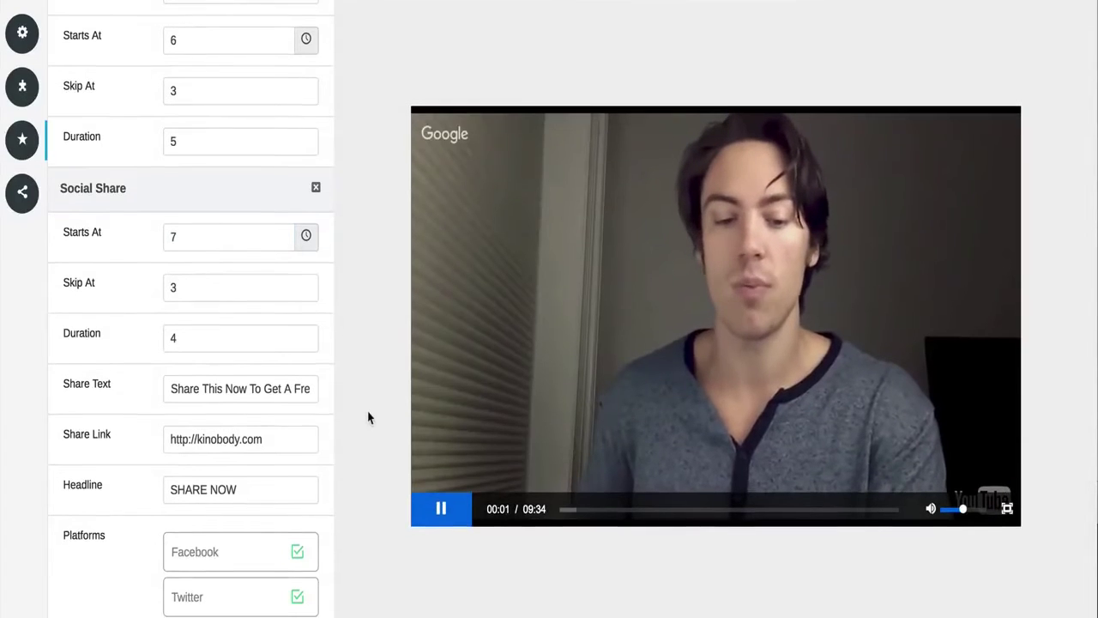
left_click(931, 509)
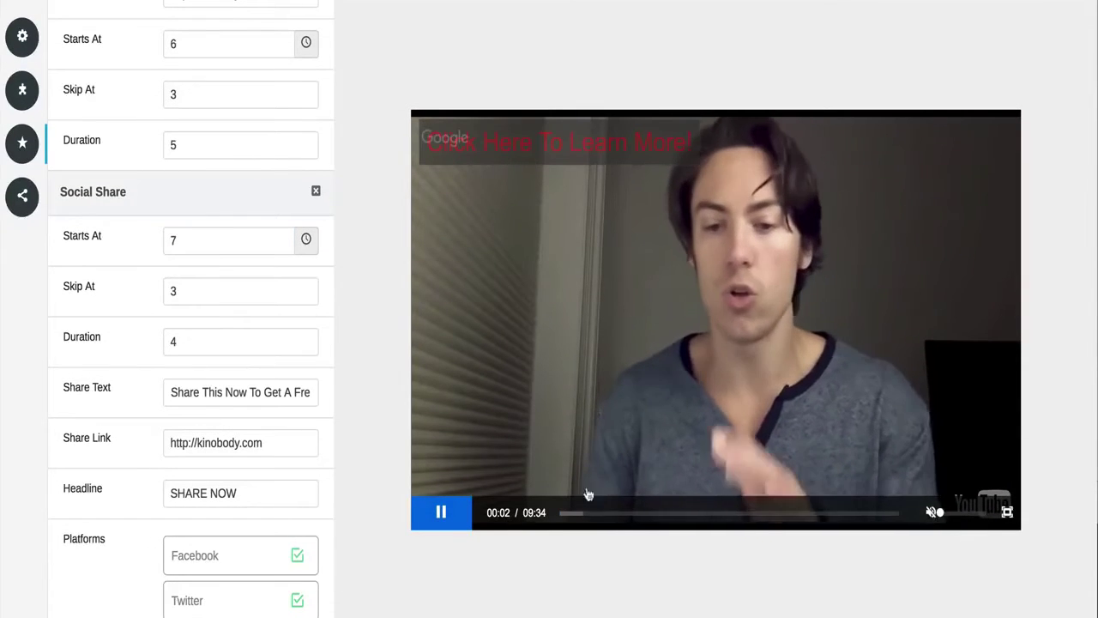
left_click(443, 514)
scroll(265, 412, "down", 5)
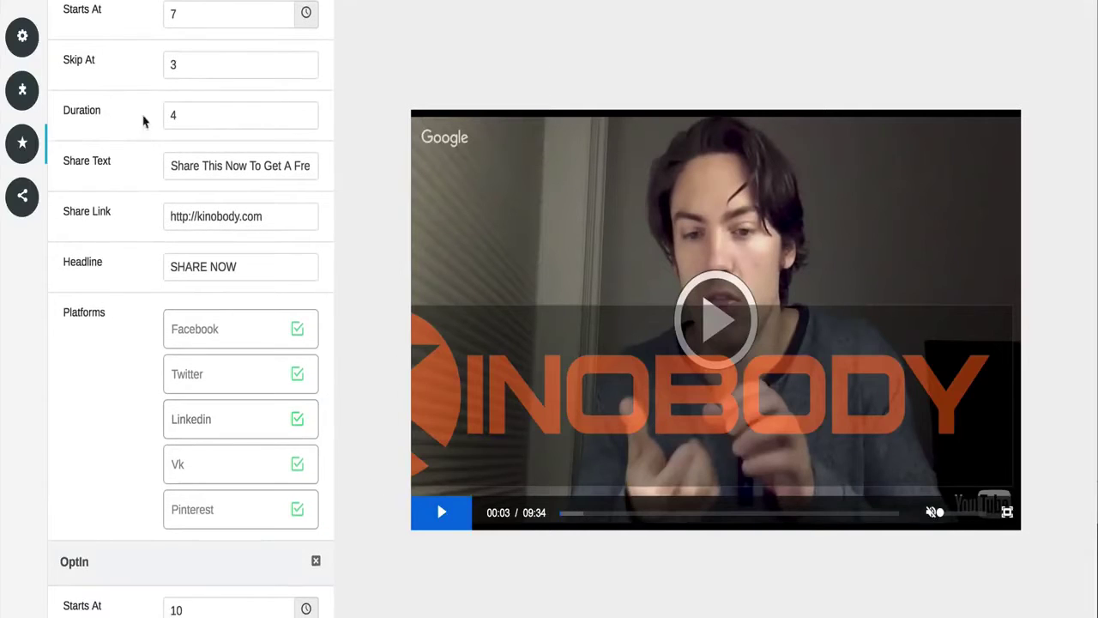
scroll(286, 343, "up", 2)
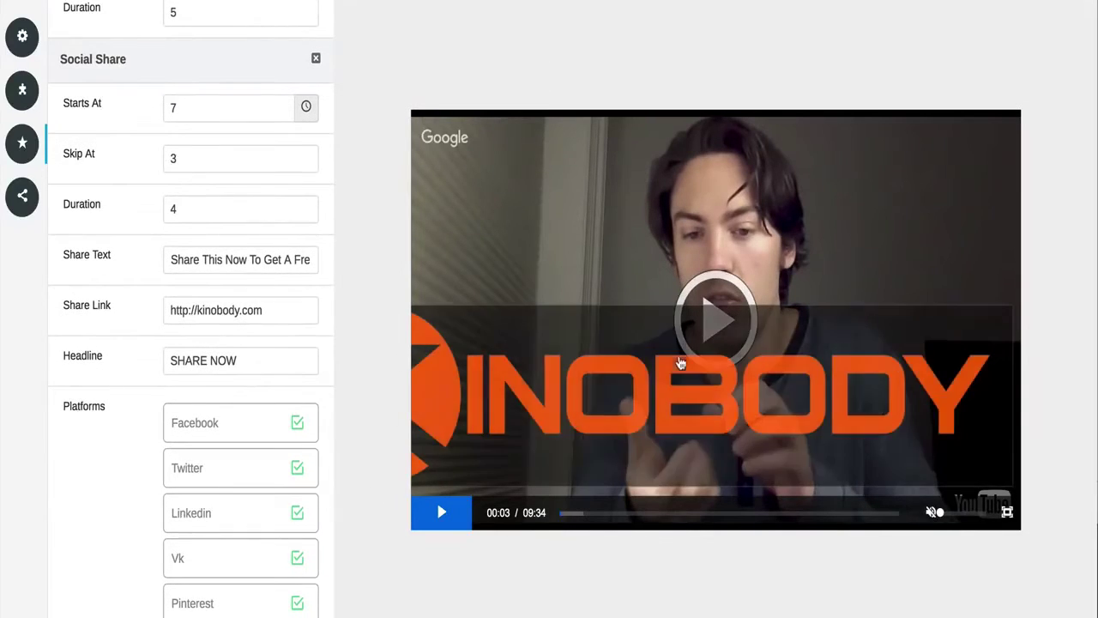
Change Social Share start to 8, skip the popup ad, and play to the SHARE NOW overlay.
left_click(177, 109)
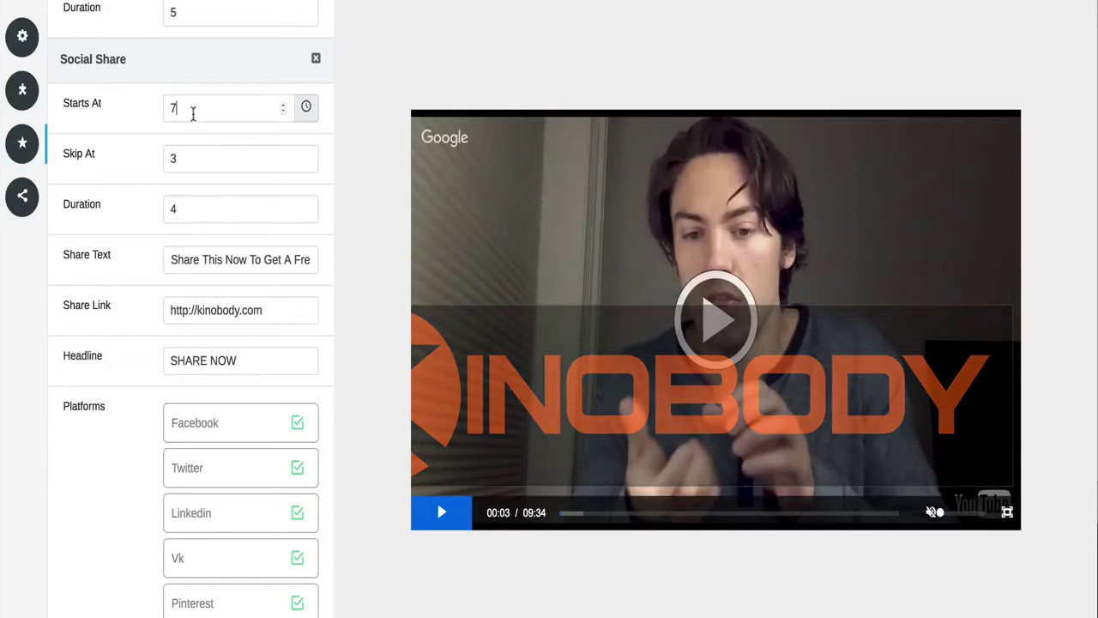
left_click_drag(191, 108, 147, 112)
left_click(385, 254)
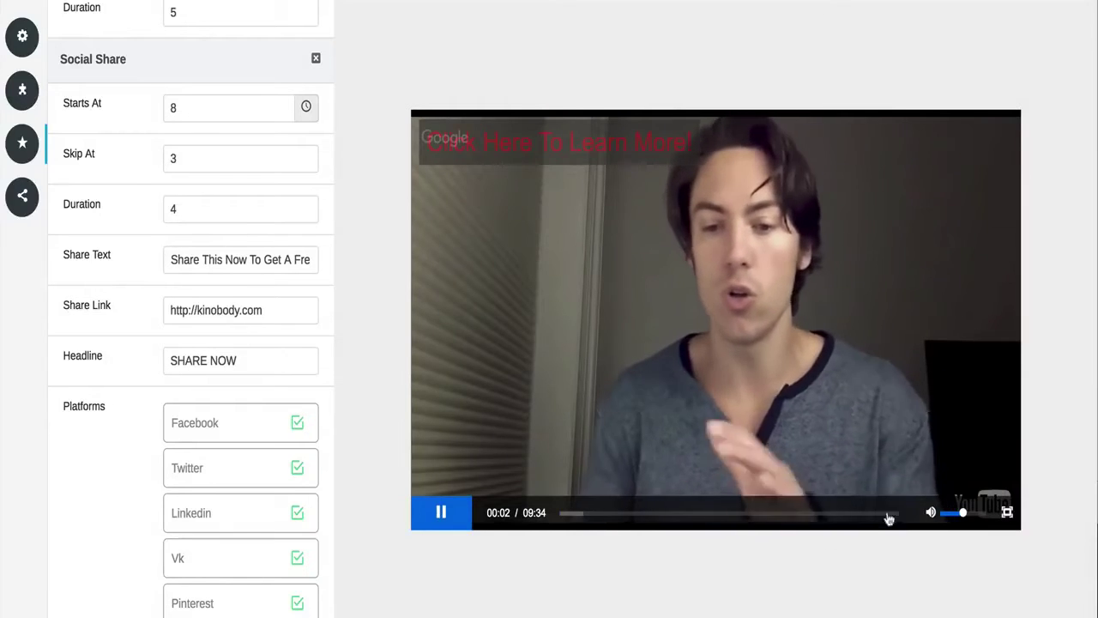
left_click(932, 513)
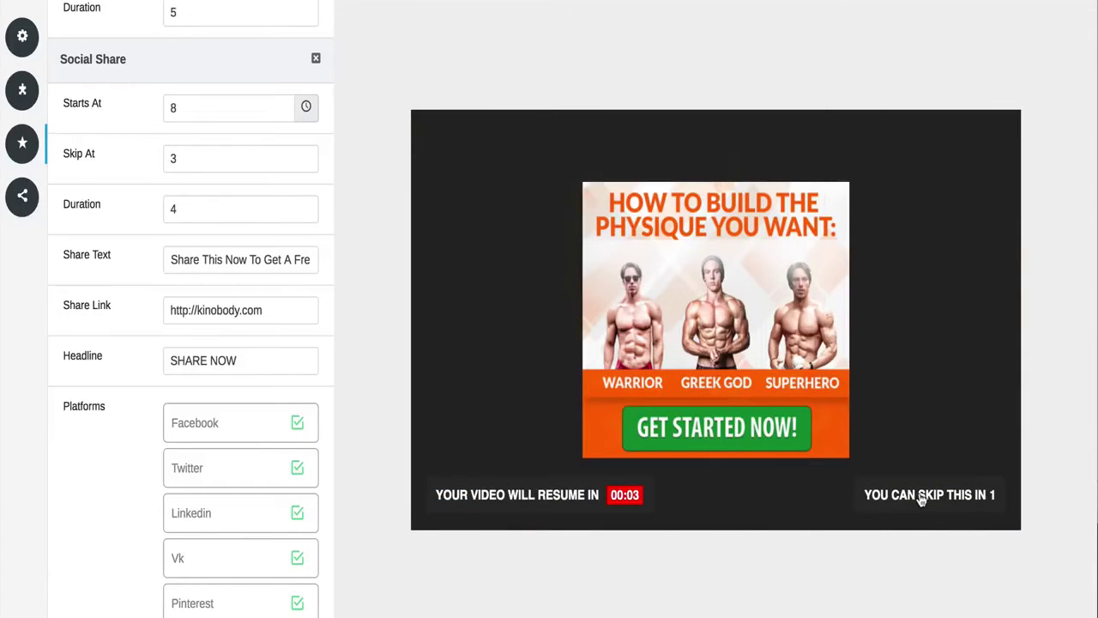
left_click(956, 498)
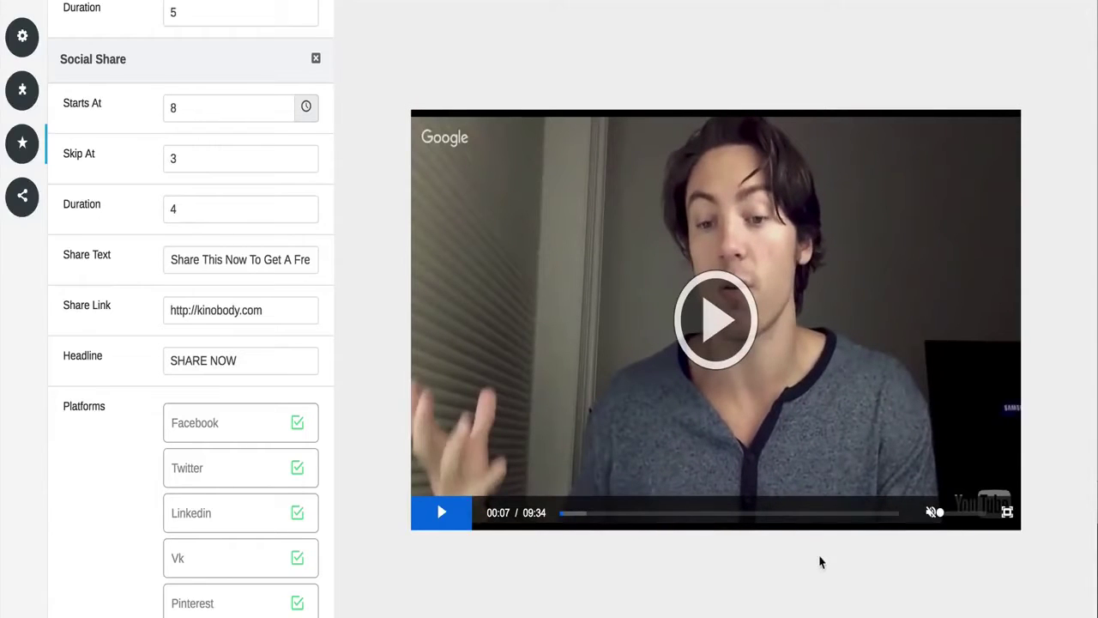
left_click(757, 339)
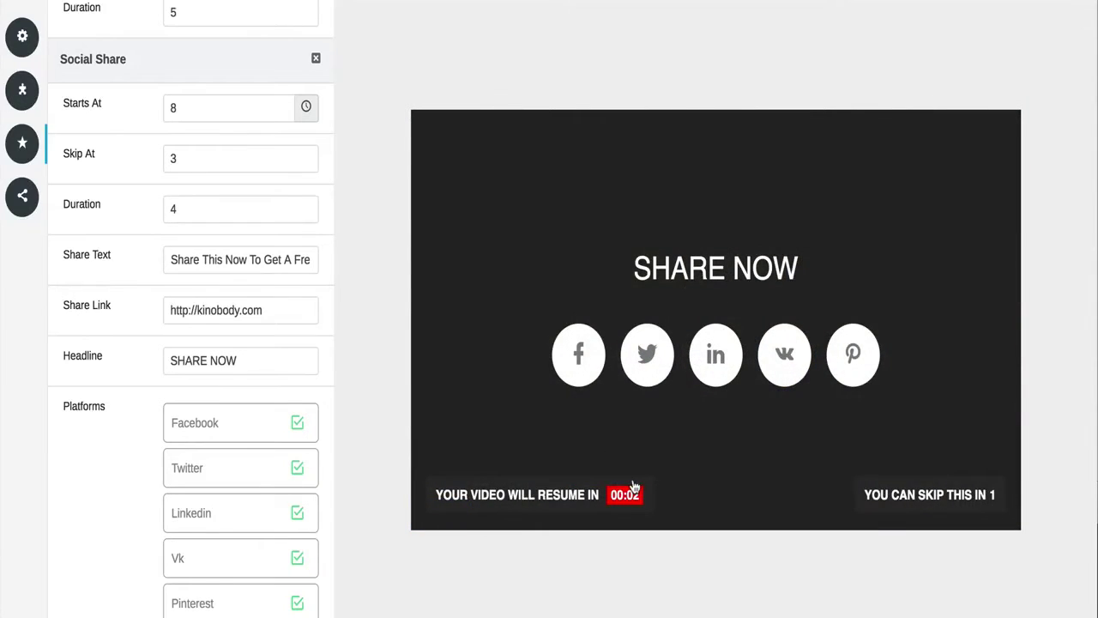
Set the OptIn widget's start time to 3.
scroll(326, 512, "down", 2)
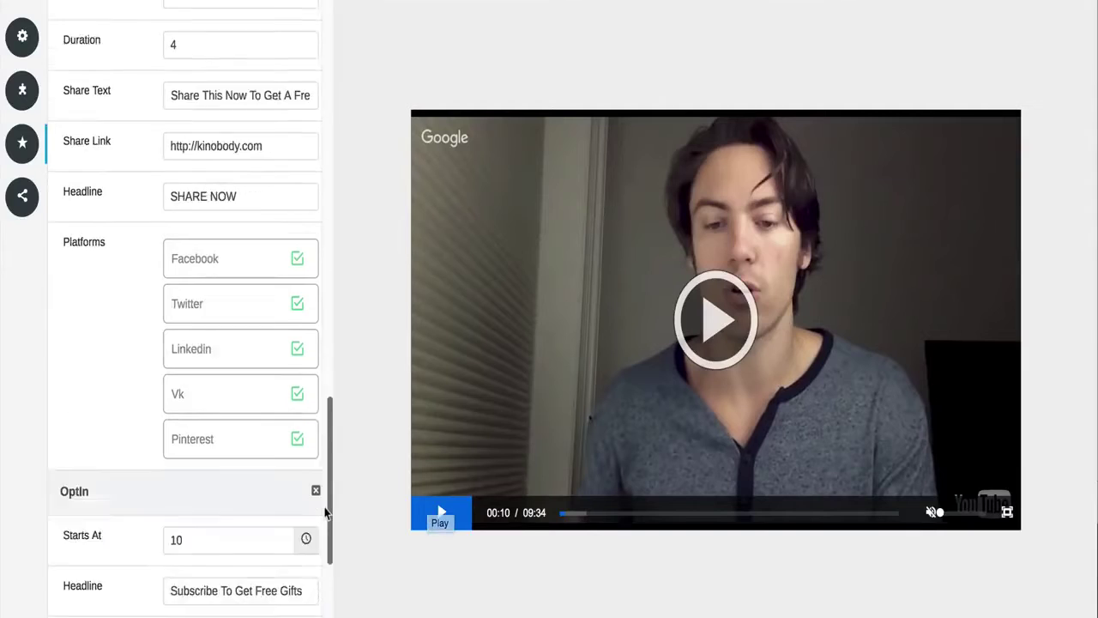
scroll(326, 512, "down", 3)
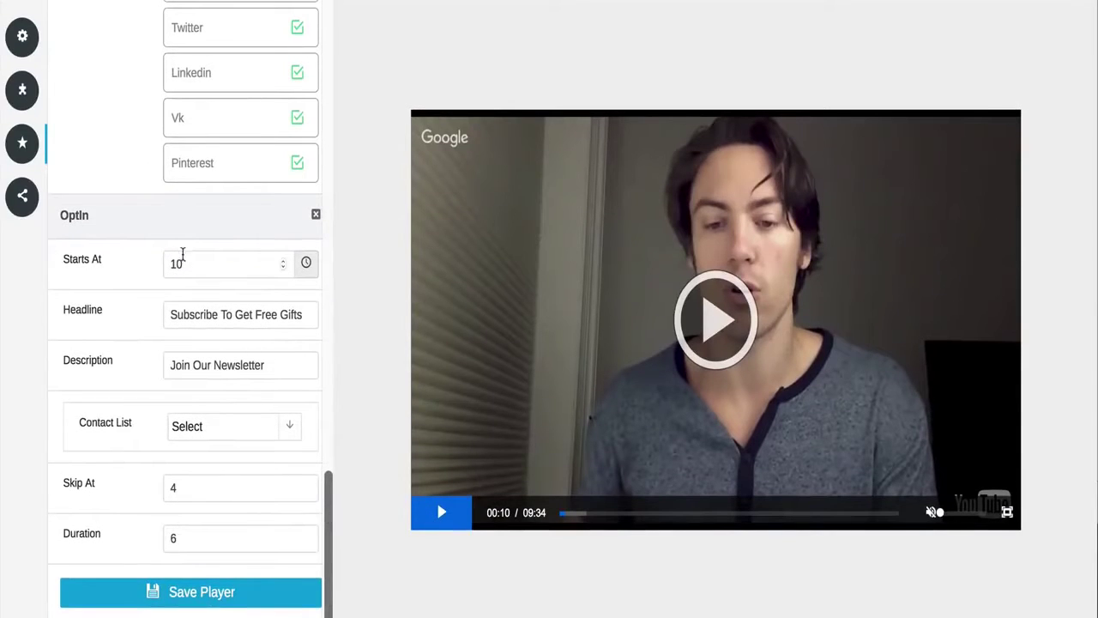
double_click(183, 254)
type("3")
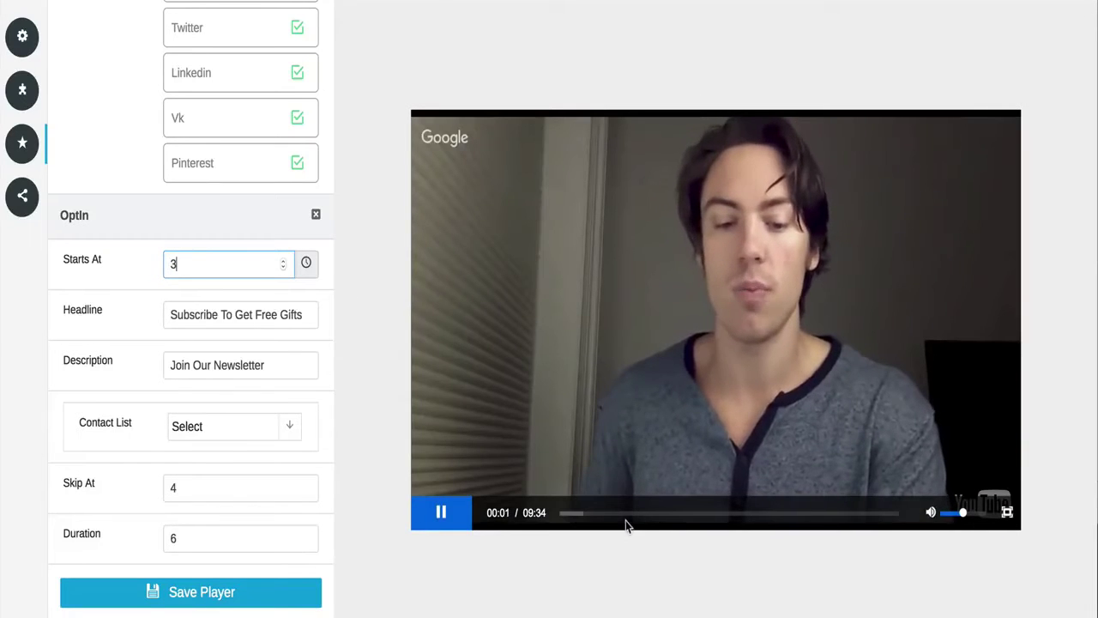
Play the preview, autofill the suggested email in the opt-in form, and submit it.
left_click(931, 512)
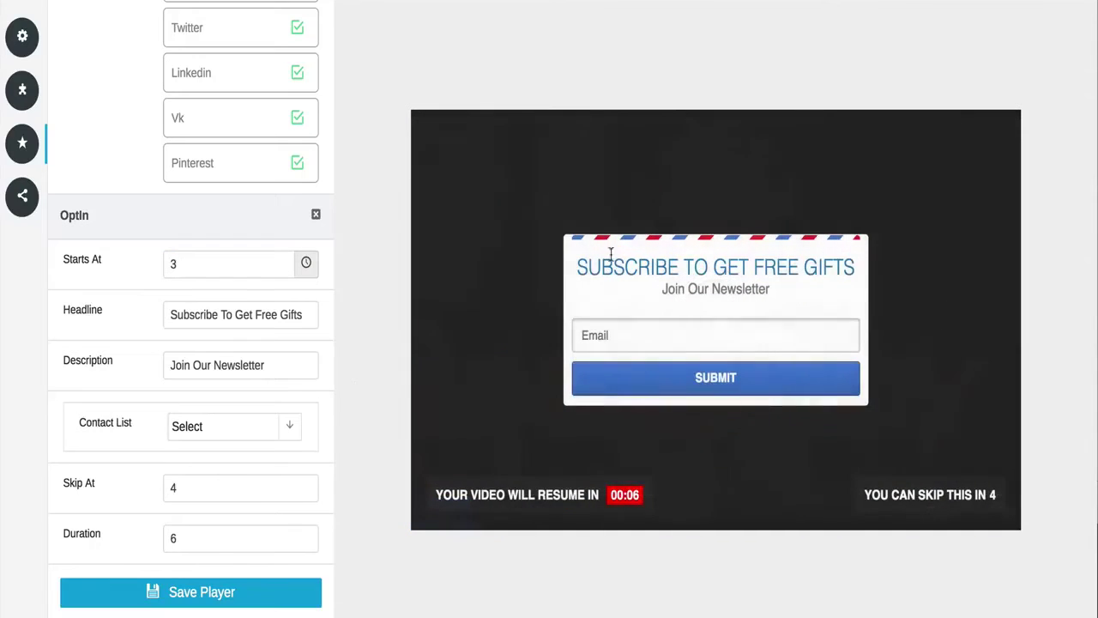
type("r")
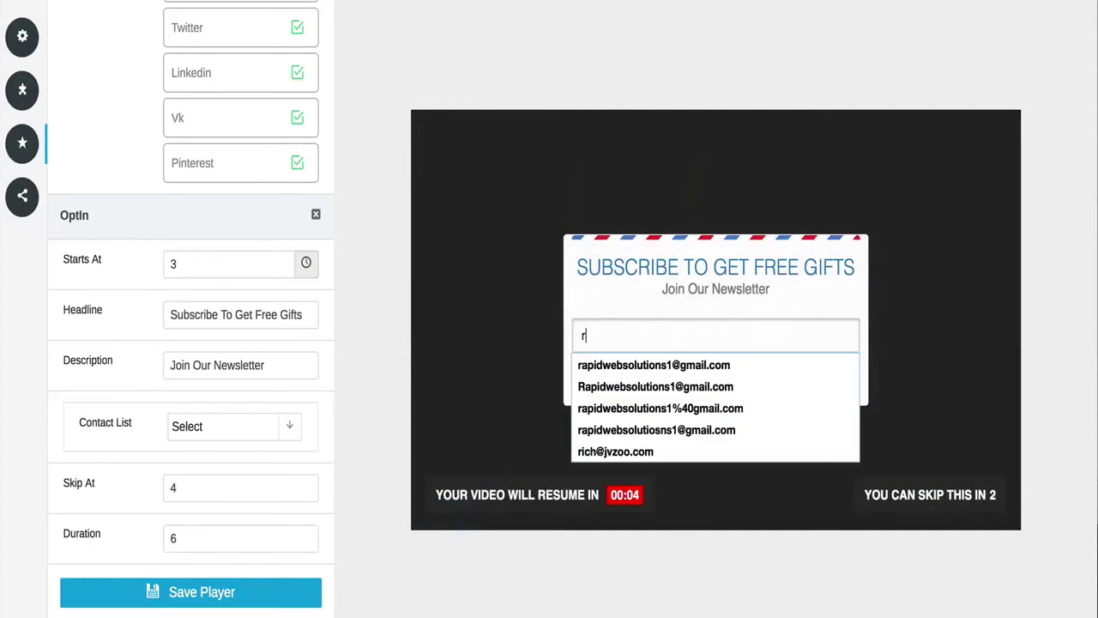
key("Down")
key("Return")
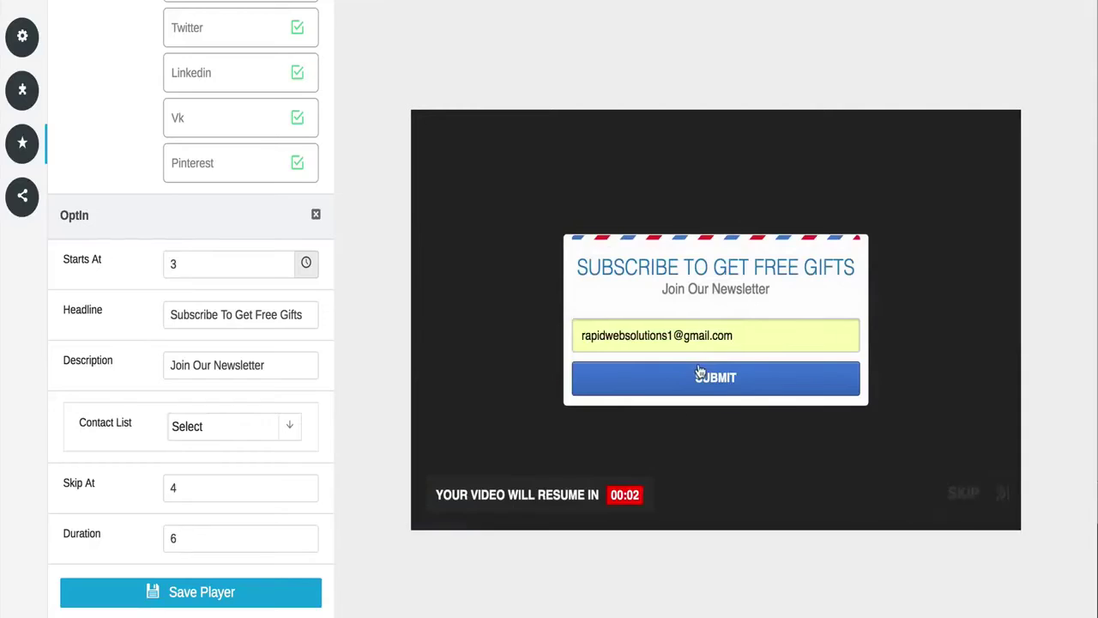
left_click(699, 371)
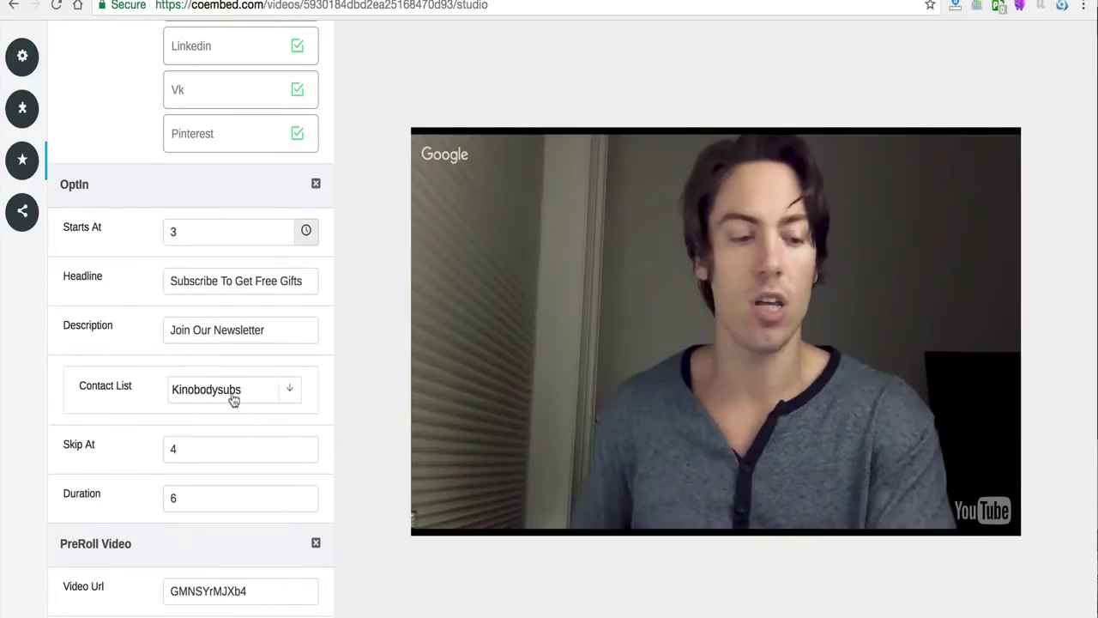
Set the opt-in Contact List to testexample, then to Kinobodysubs.
left_click(240, 389)
left_click(224, 417)
left_click(232, 400)
left_click(215, 442)
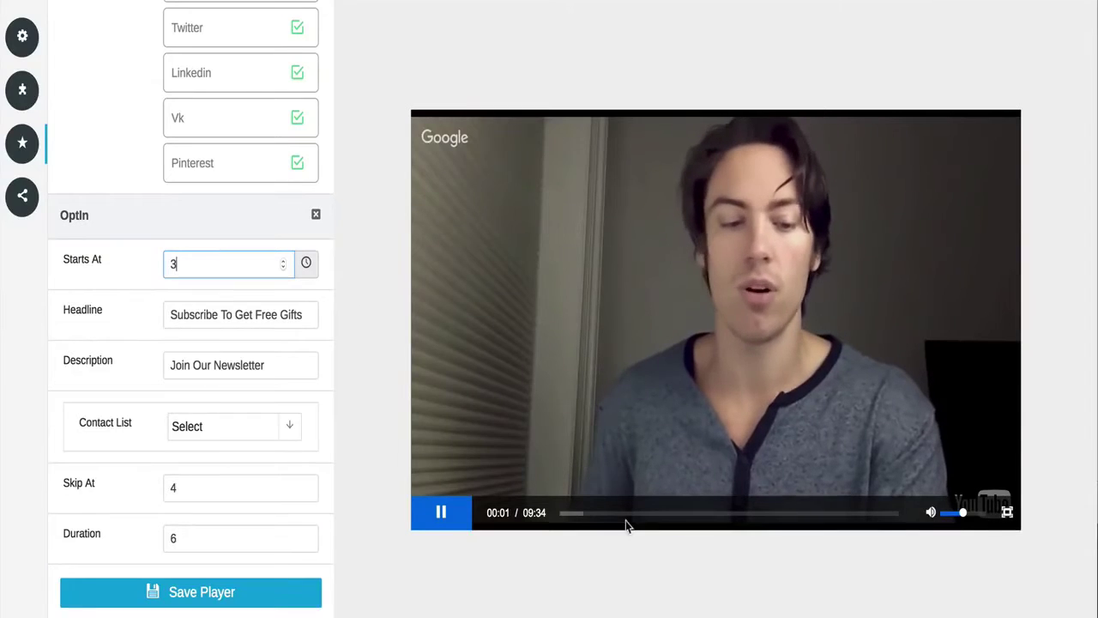
Replay the preview and autofill the opt-in email again.
left_click(931, 512)
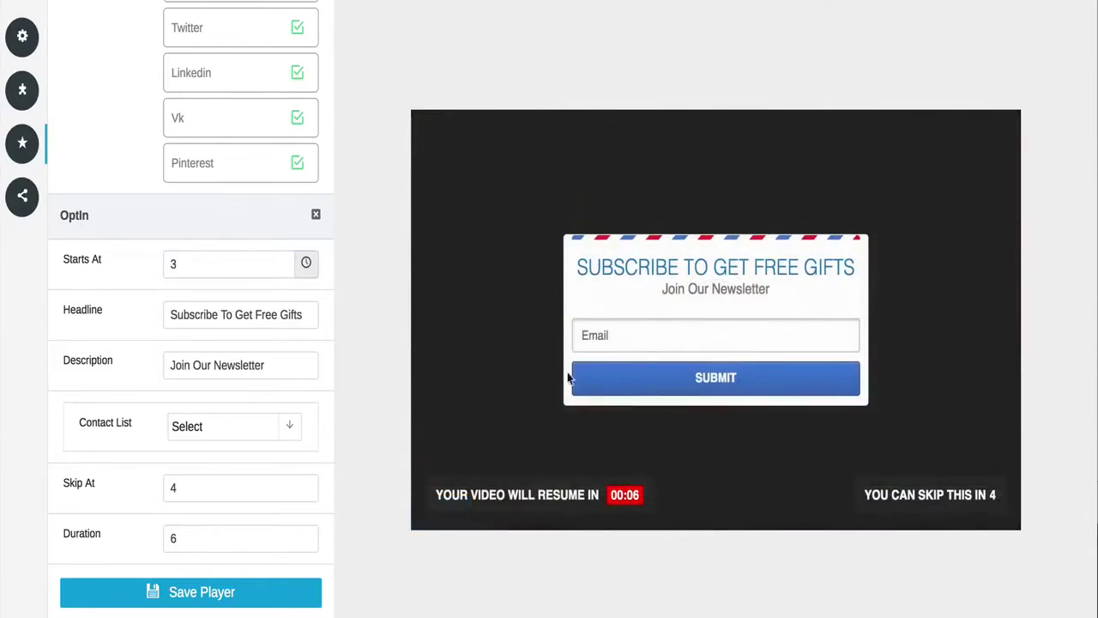
type("r")
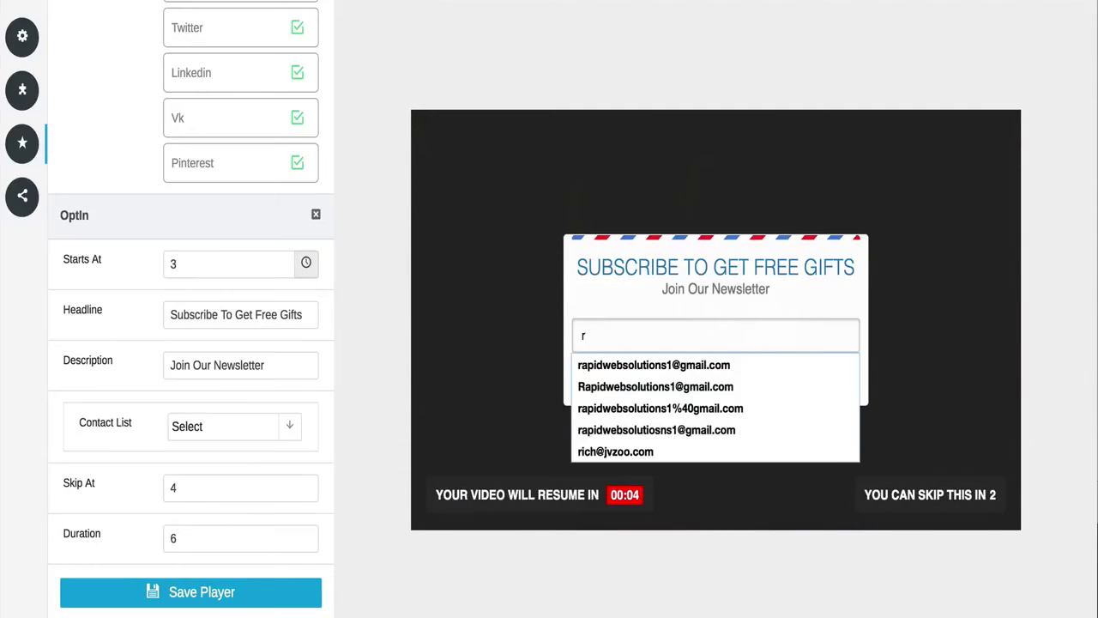
key("Down")
key("Return")
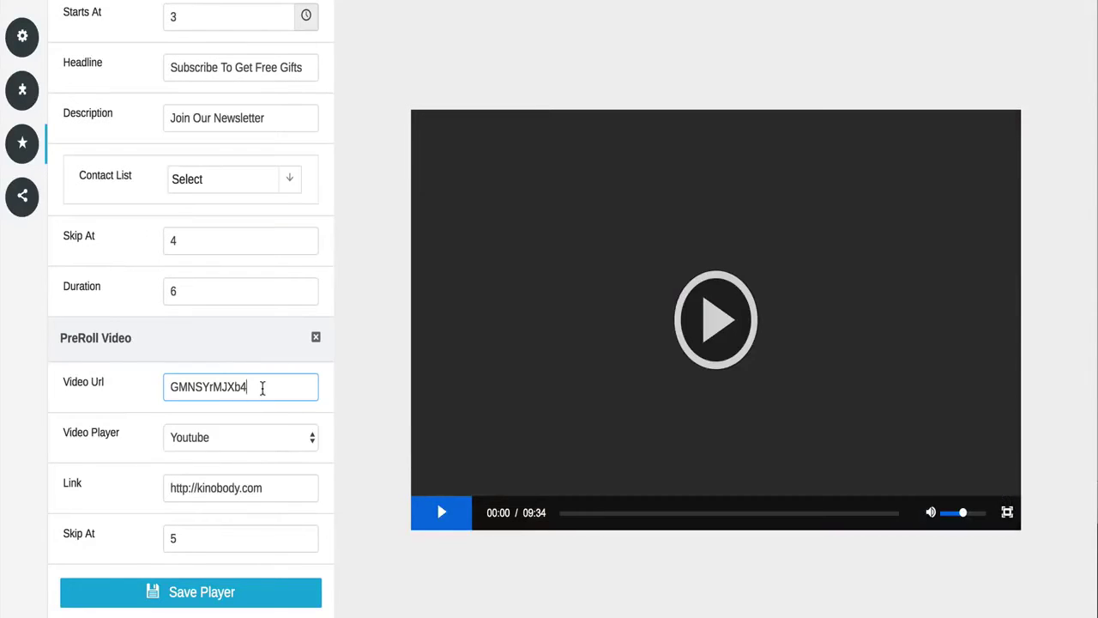
Clear the PreRoll Video Url field.
left_click_drag(263, 388, 128, 352)
key("ctrl+c")
key("BackSpace")
scroll(209, 211, "up", 10)
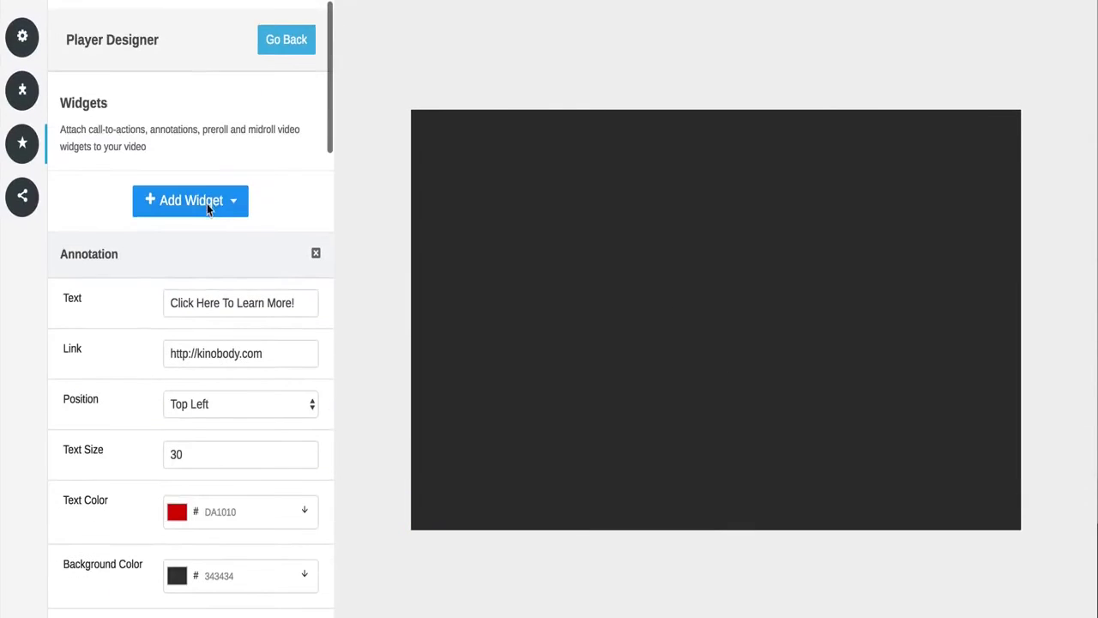
Add a MIDROLL VIDEO widget to the player.
left_click(230, 201)
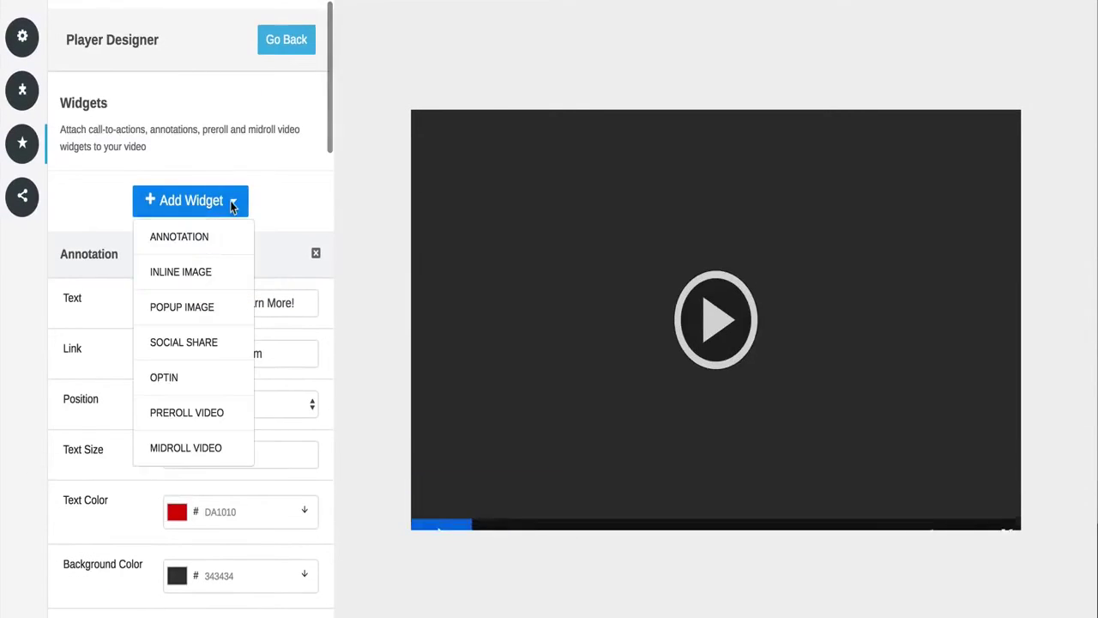
left_click(194, 447)
scroll(206, 412, "down", 10)
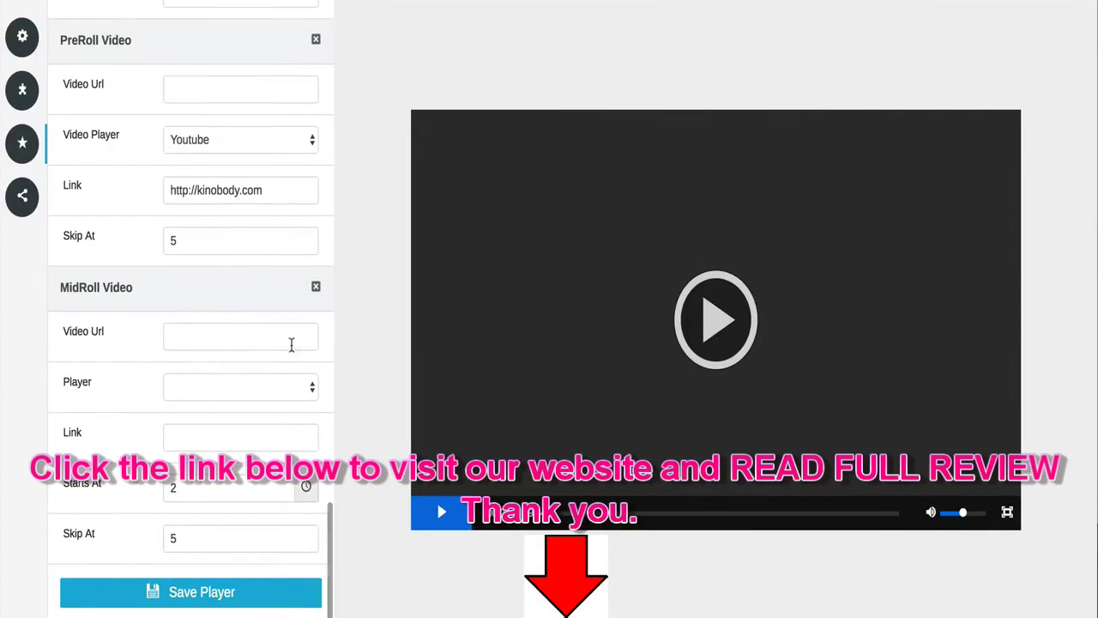
scroll(236, 315, "up", 2)
Set PreRoll Video Url to GMNSYrMJXb4 and Skip At to 6.
left_click(199, 219)
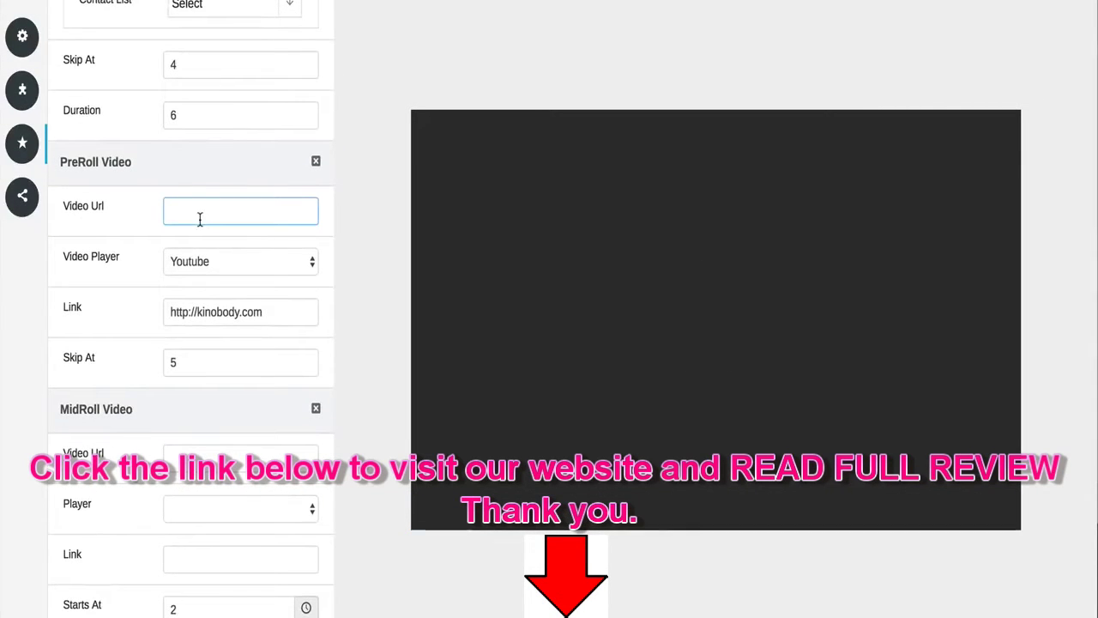
key("ctrl+v")
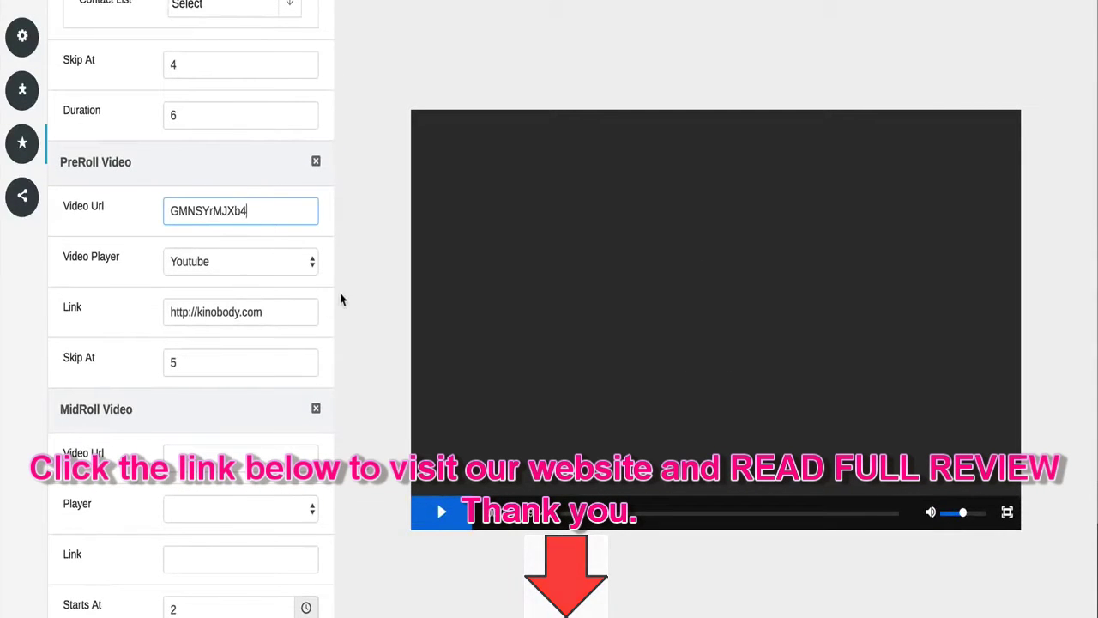
left_click(340, 299)
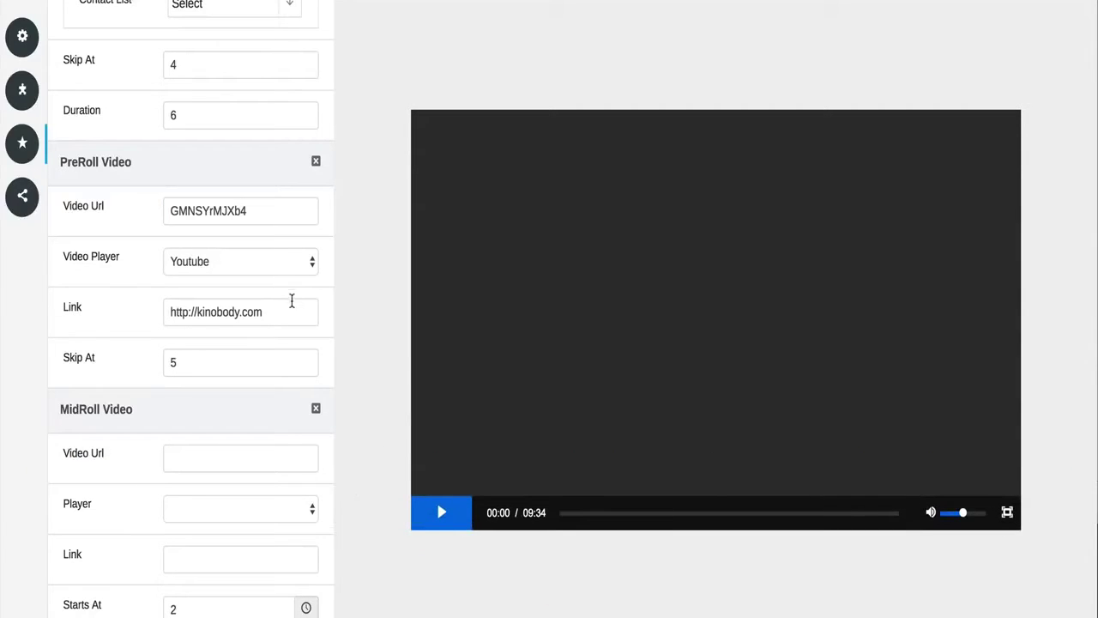
left_click_drag(251, 363, 129, 370)
type("6")
left_click(376, 339)
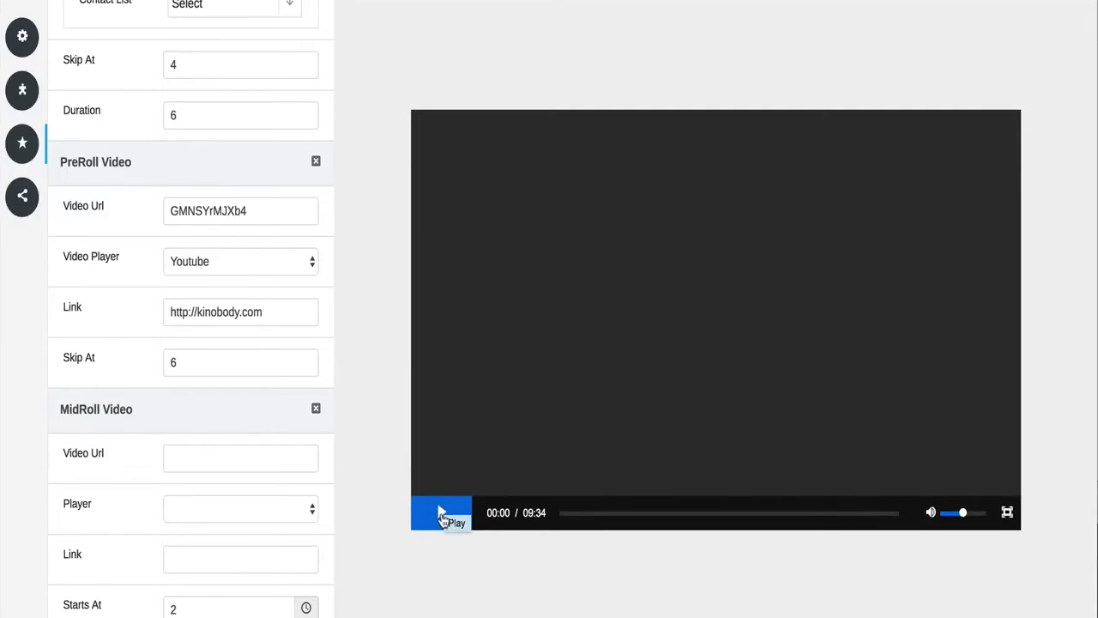
Play the preview, skip the Kinobody pre-roll ad, and pause the main video.
left_click(440, 514)
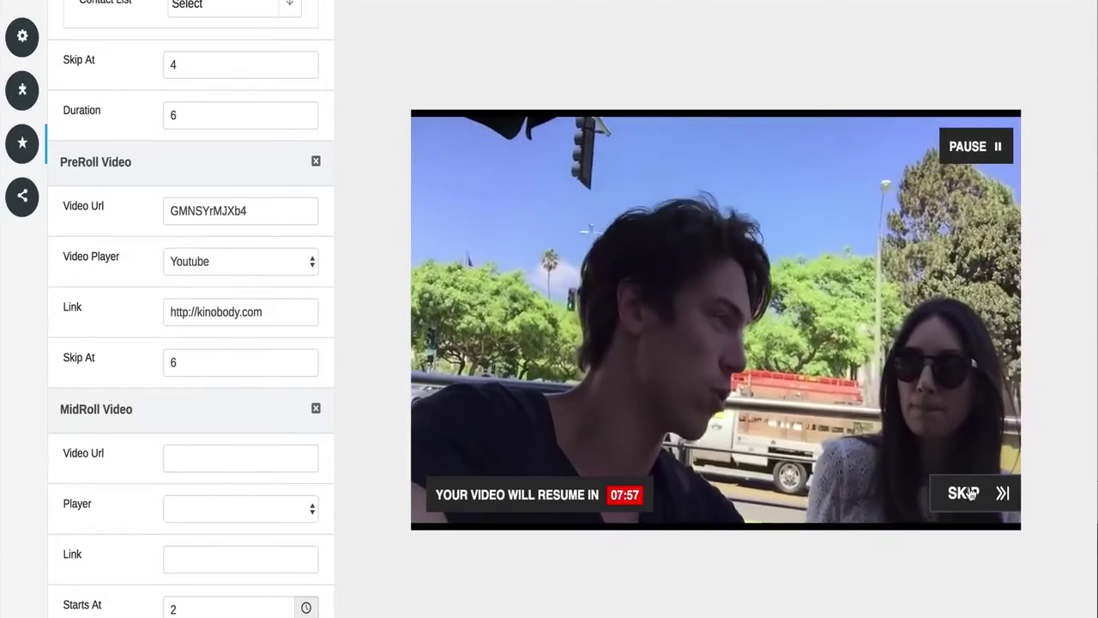
left_click(964, 491)
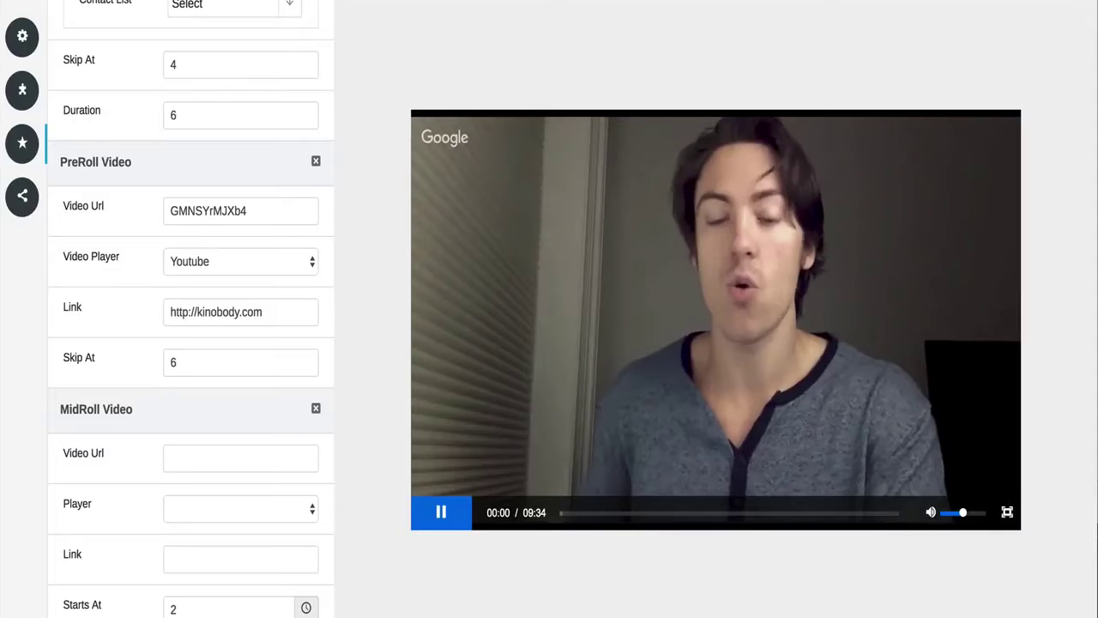
left_click(442, 513)
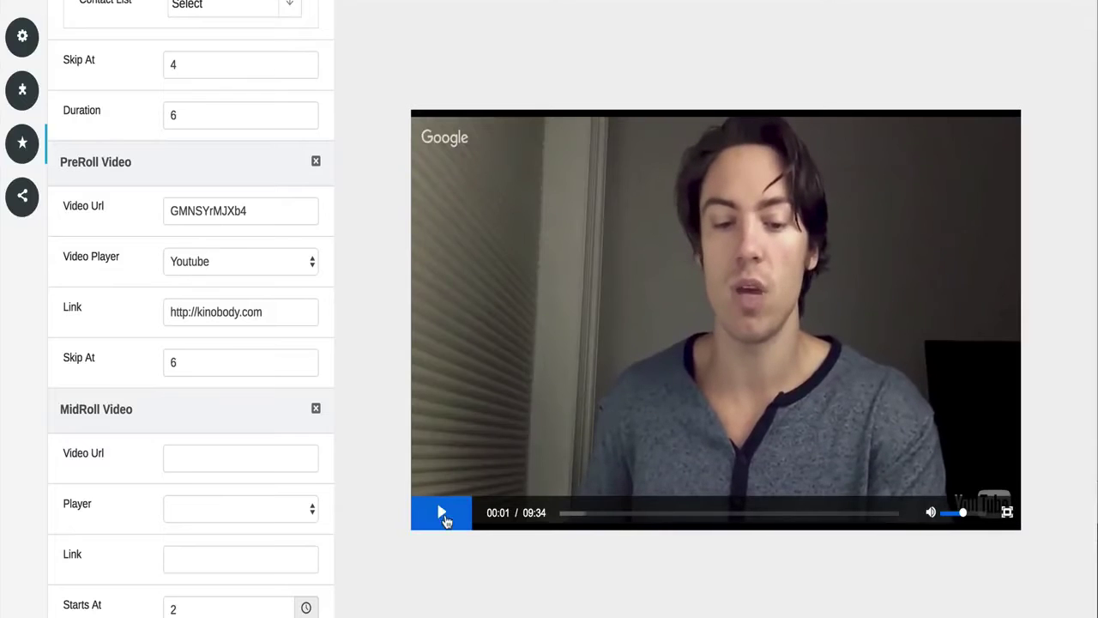
left_click(207, 449)
scroll(206, 446, "down", 3)
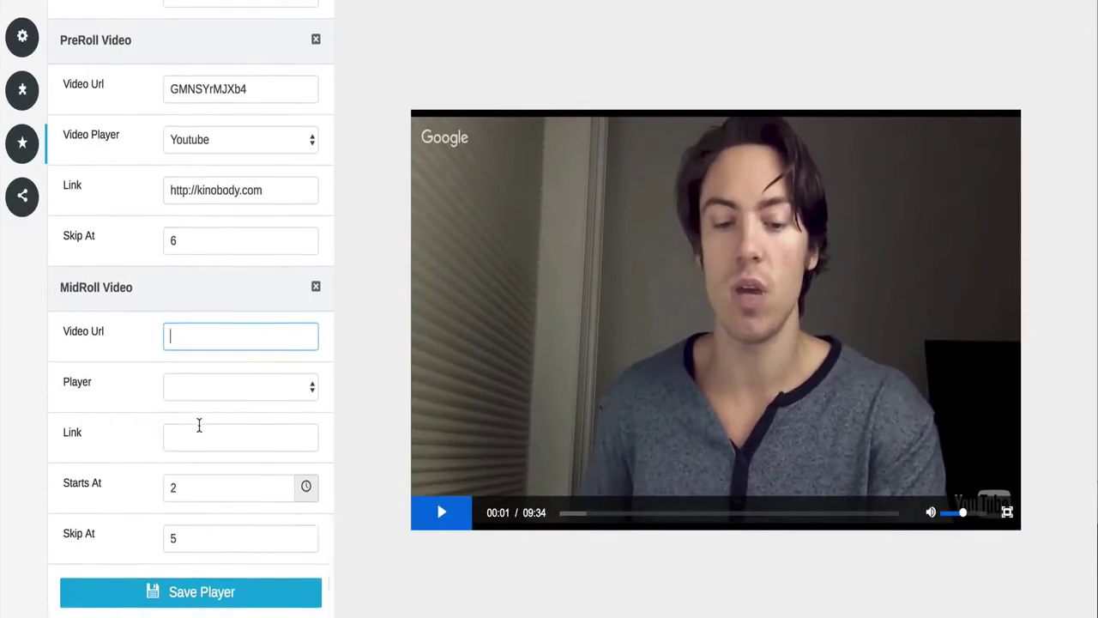
scroll(130, 333, "up", 10)
Select and copy the video's Share URL from the sharing options.
left_click(22, 195)
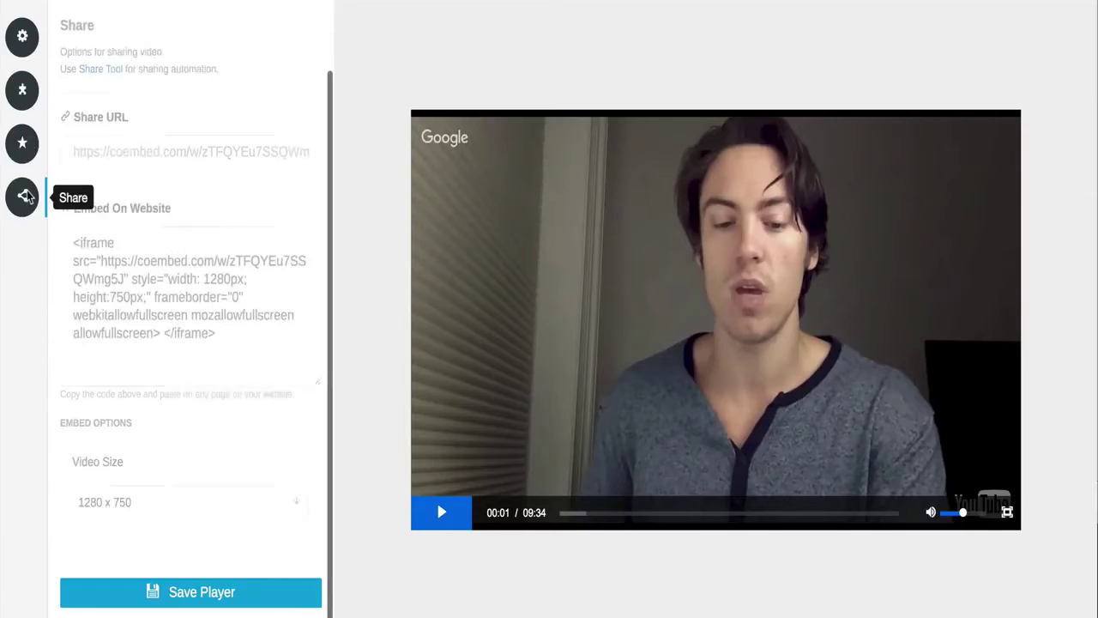
scroll(179, 245, "up", 1)
left_click(195, 198)
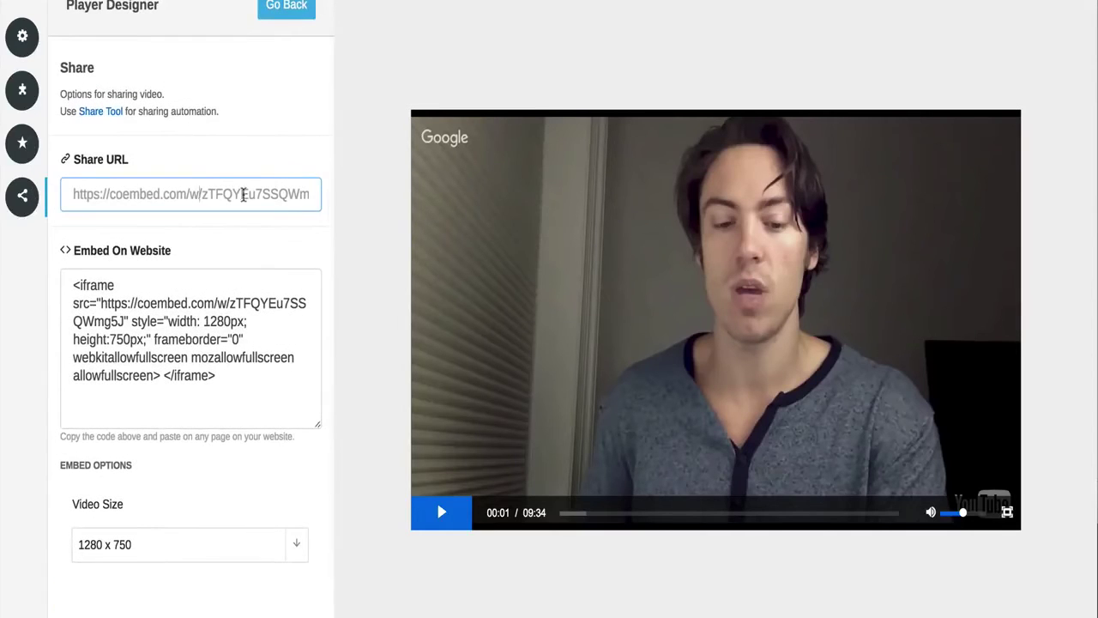
key("ctrl+a")
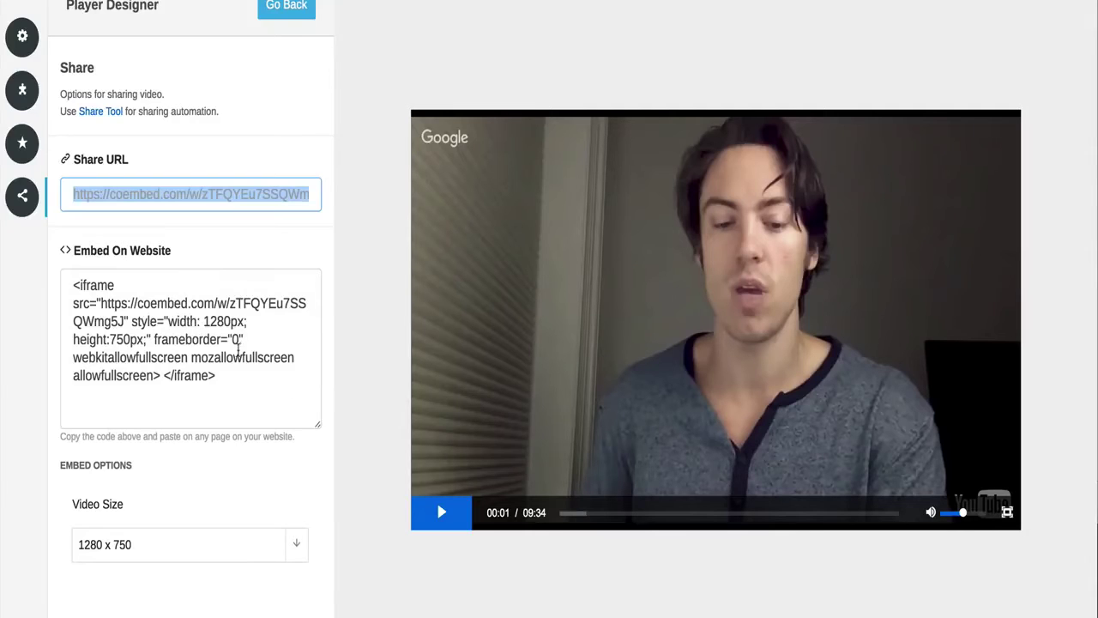
Keep the 1280 x 750 video size, save the player, and go back to the video page.
scroll(230, 365, "down", 1)
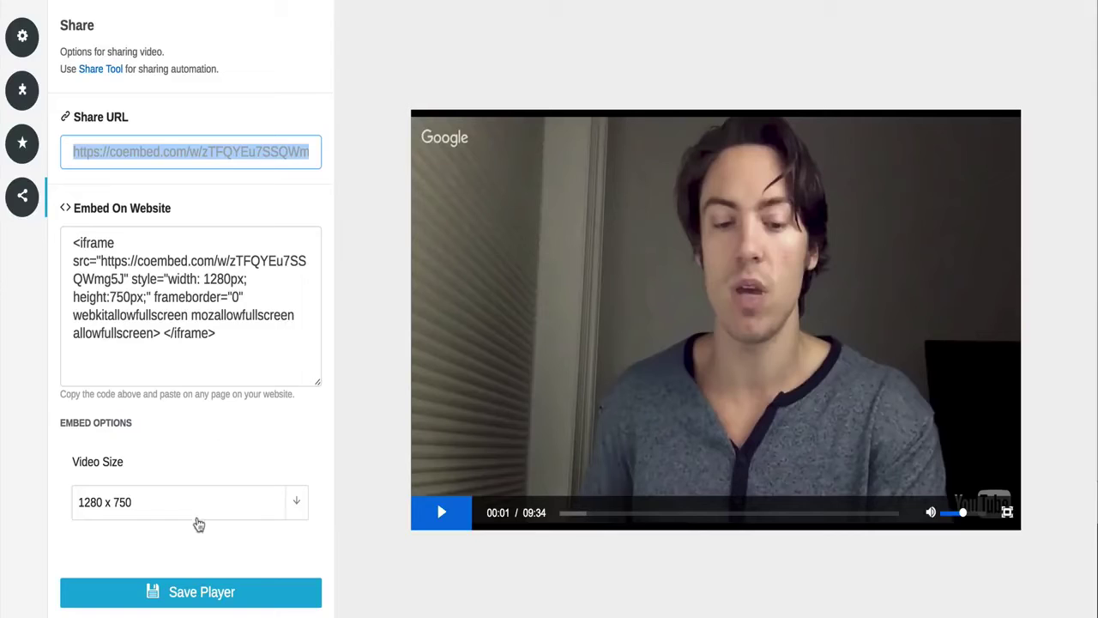
left_click(243, 508)
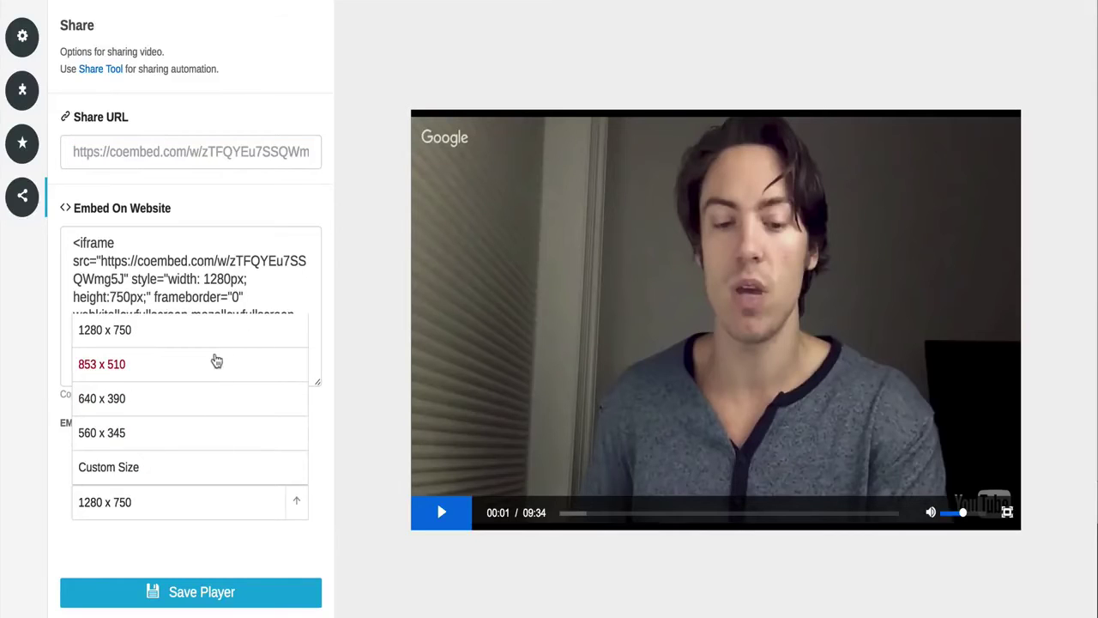
key("Escape")
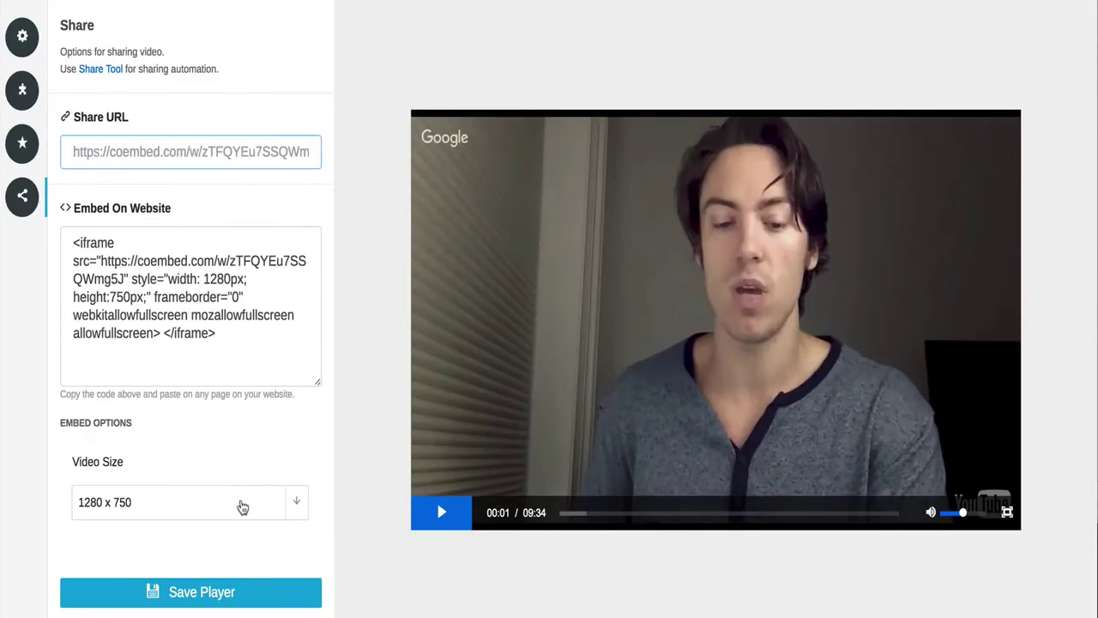
left_click(240, 507)
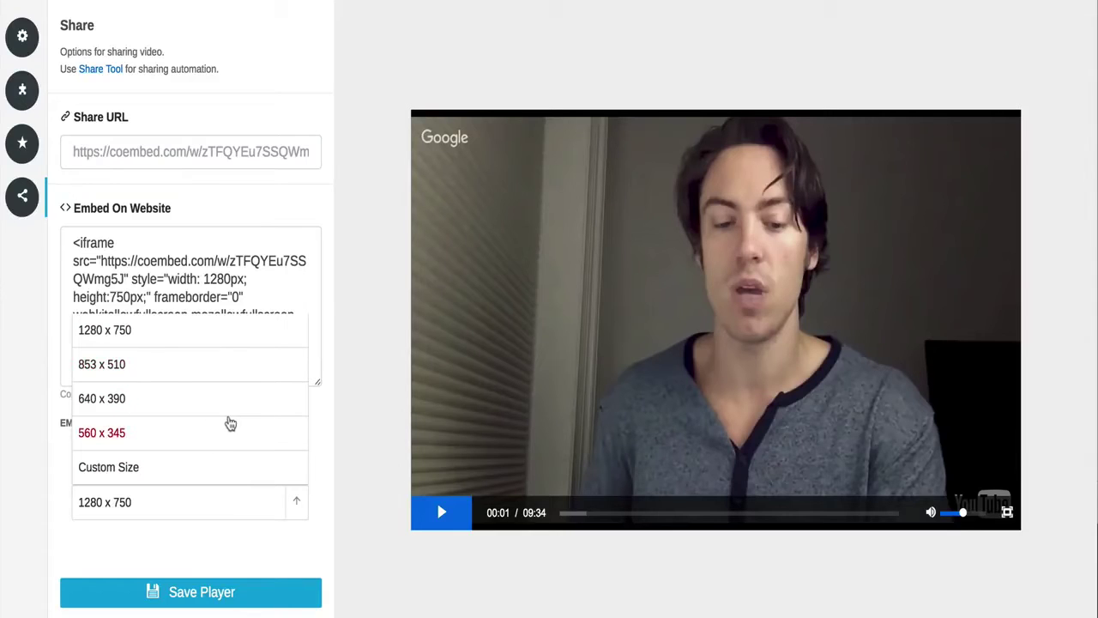
left_click(269, 135)
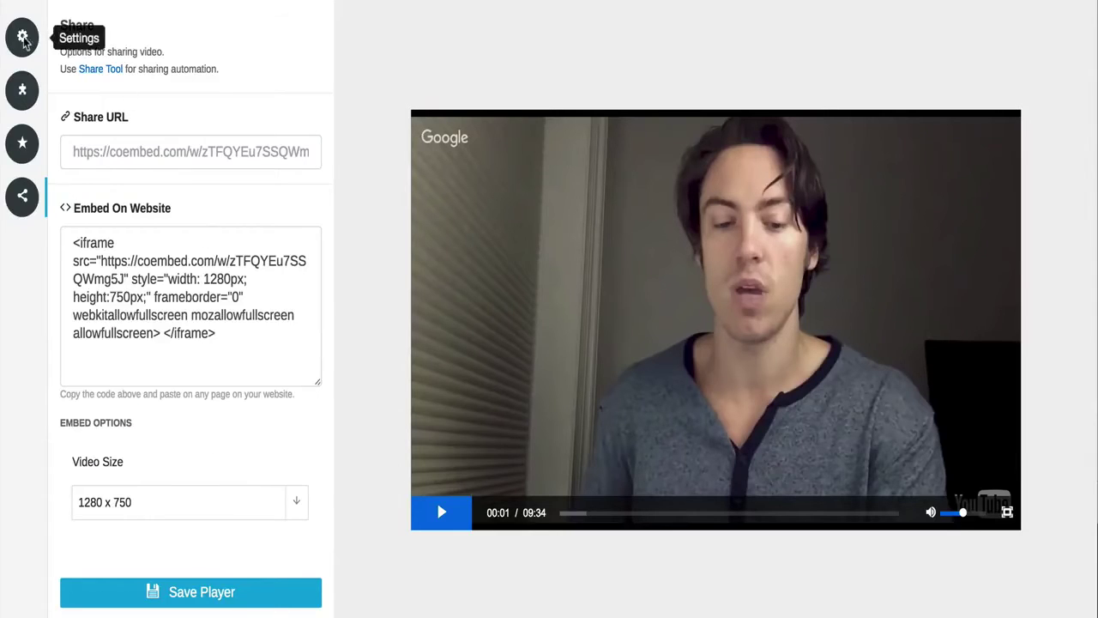
left_click(230, 606)
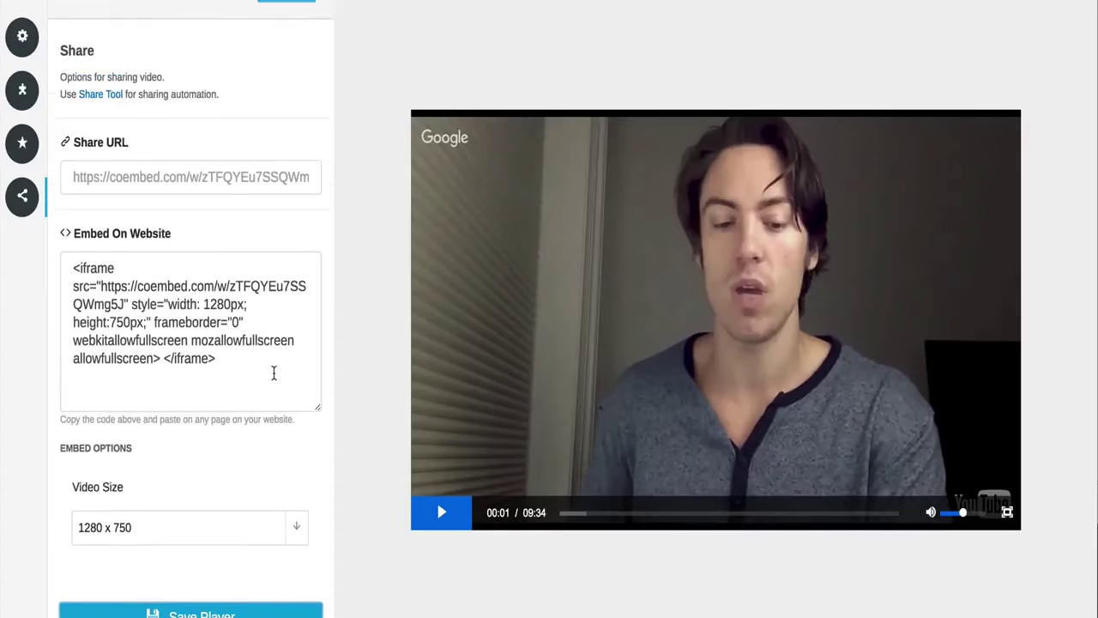
left_click(282, 47)
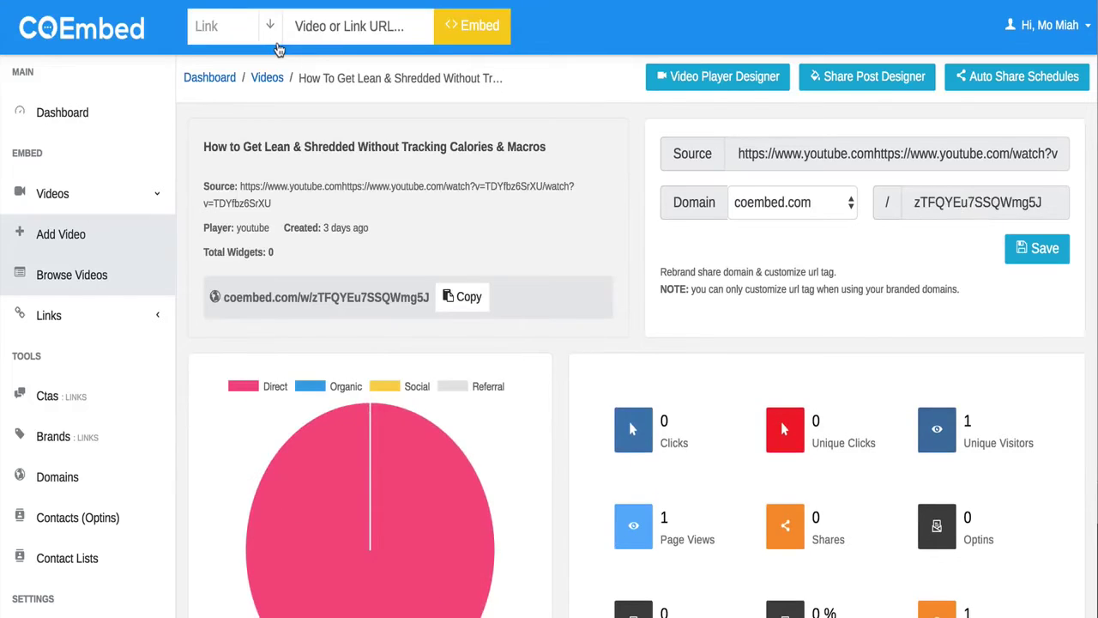
Scroll through the Lean & Shredded video's visitor, view and play statistics.
scroll(328, 244, "down", 2)
scroll(328, 245, "up", 2)
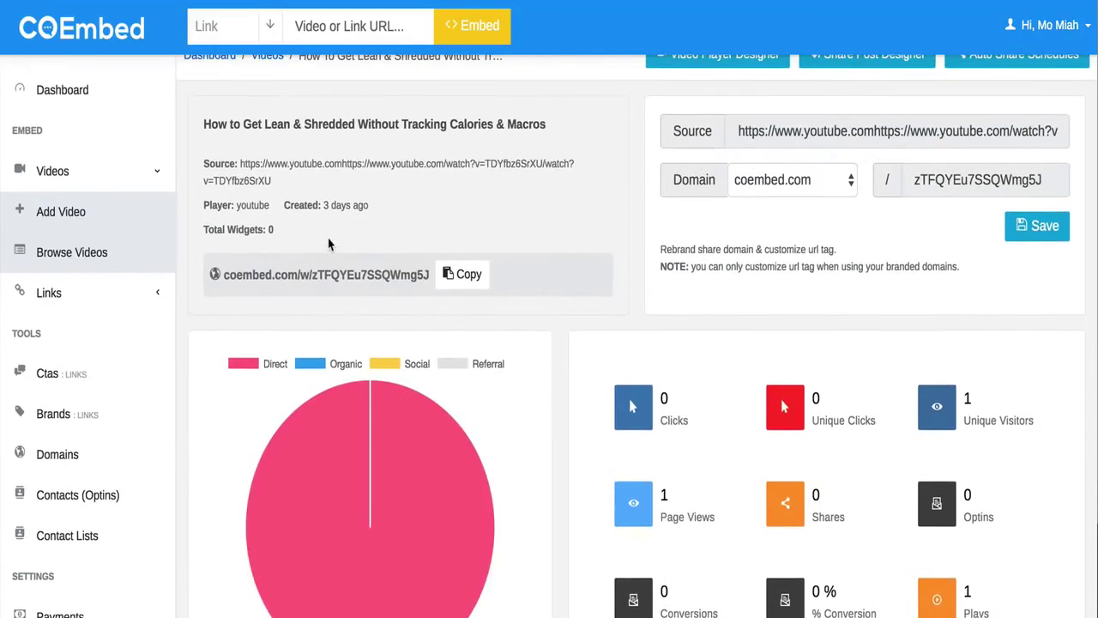
mouse_move(381, 553)
scroll(575, 240, "up", 1)
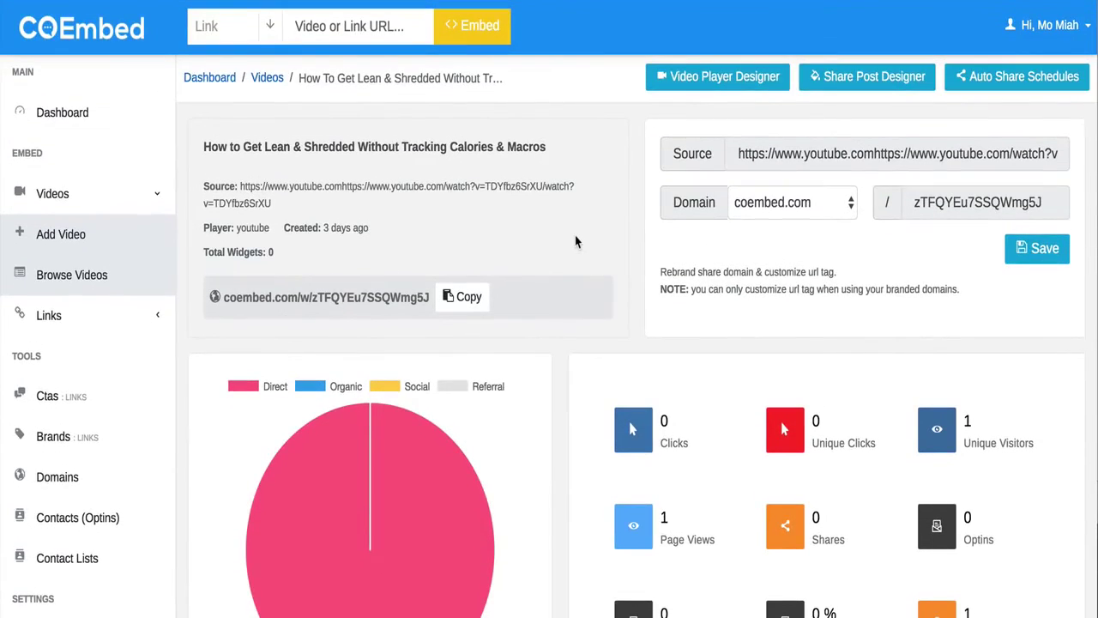
scroll(576, 238, "down", 5)
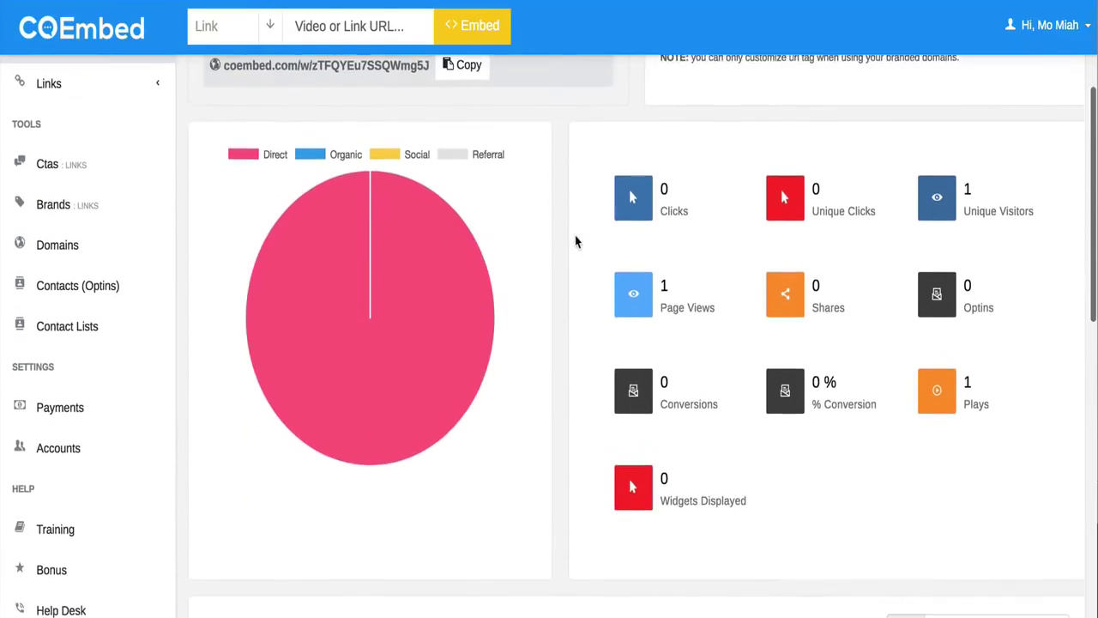
scroll(570, 300, "down", 5)
scroll(578, 306, "up", 10)
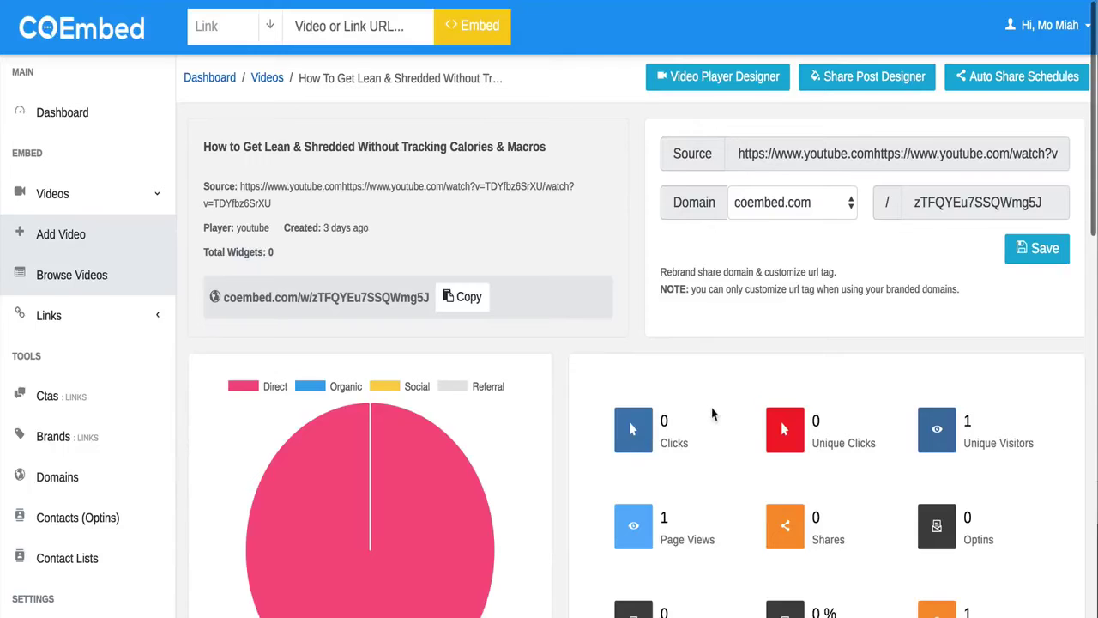
scroll(712, 415, "down", 1)
scroll(712, 414, "up", 1)
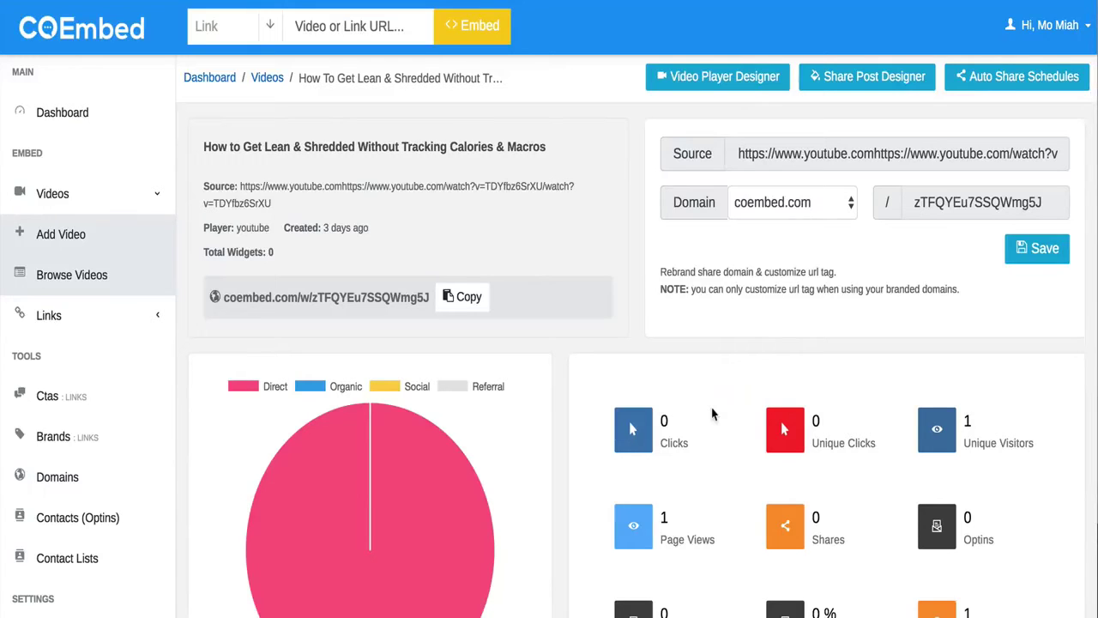
scroll(711, 414, "down", 2)
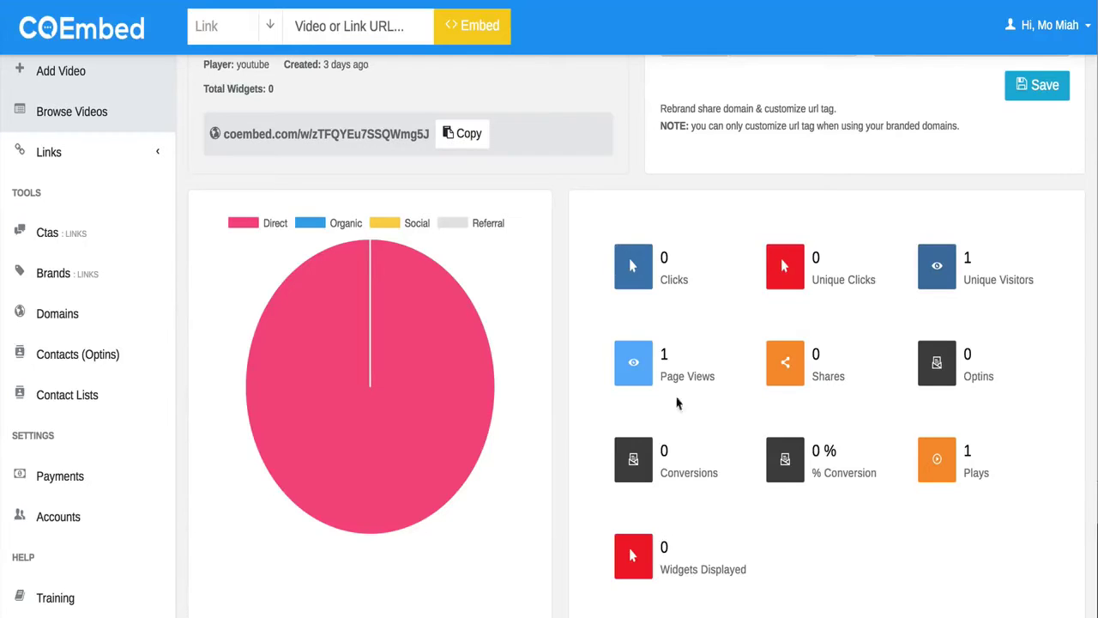
mouse_move(389, 281)
scroll(60, 160, "up", 3)
Expand Links and open the Browse Links list.
left_click(51, 316)
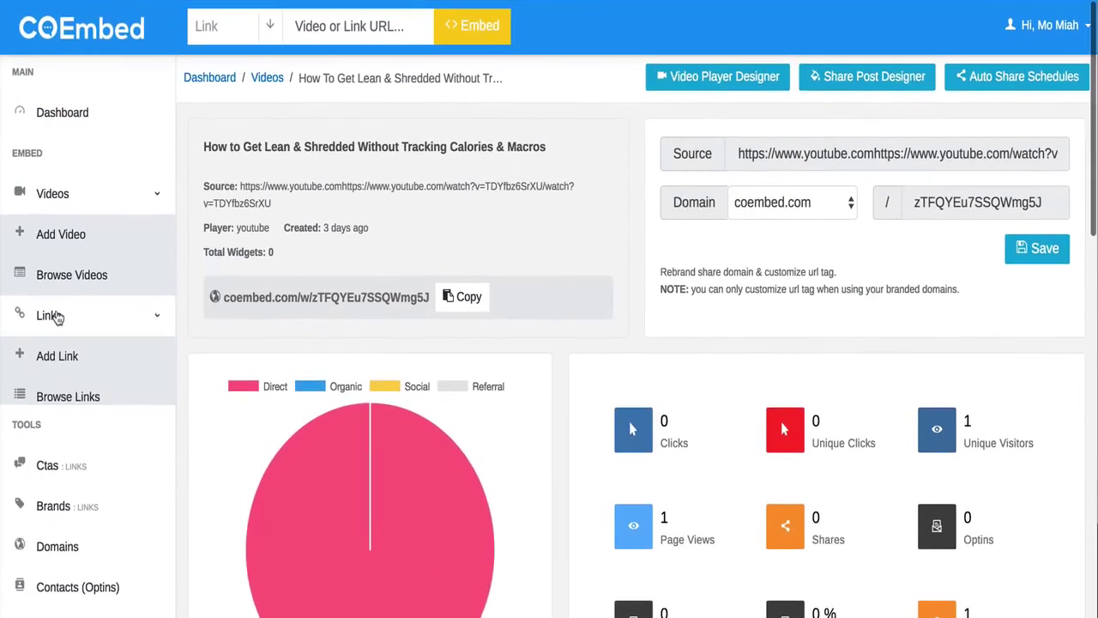
left_click(65, 396)
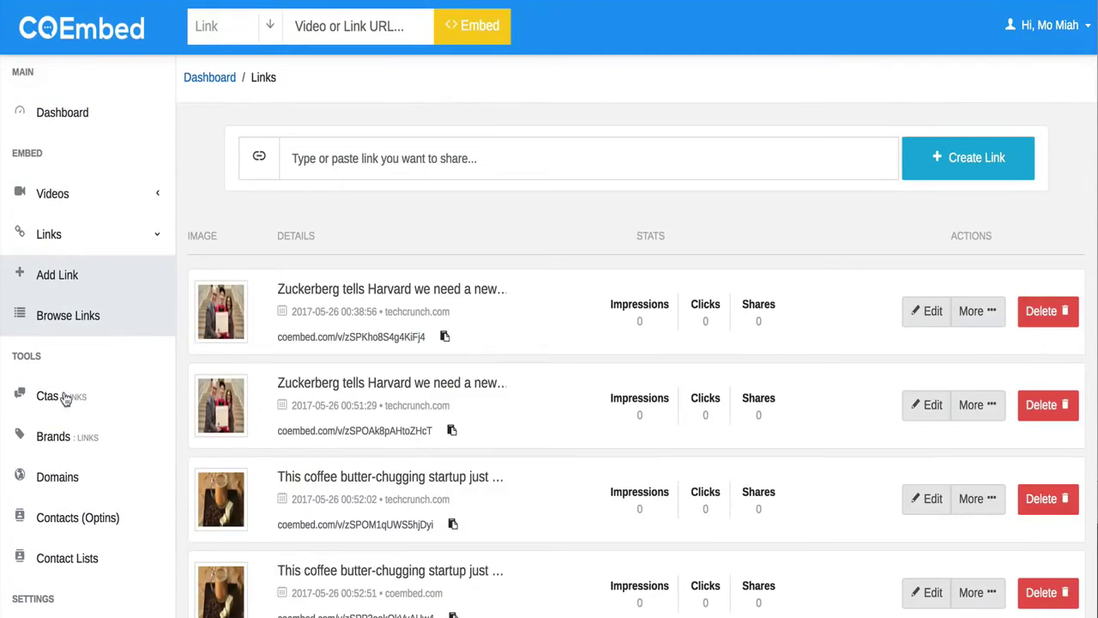
left_click(335, 149)
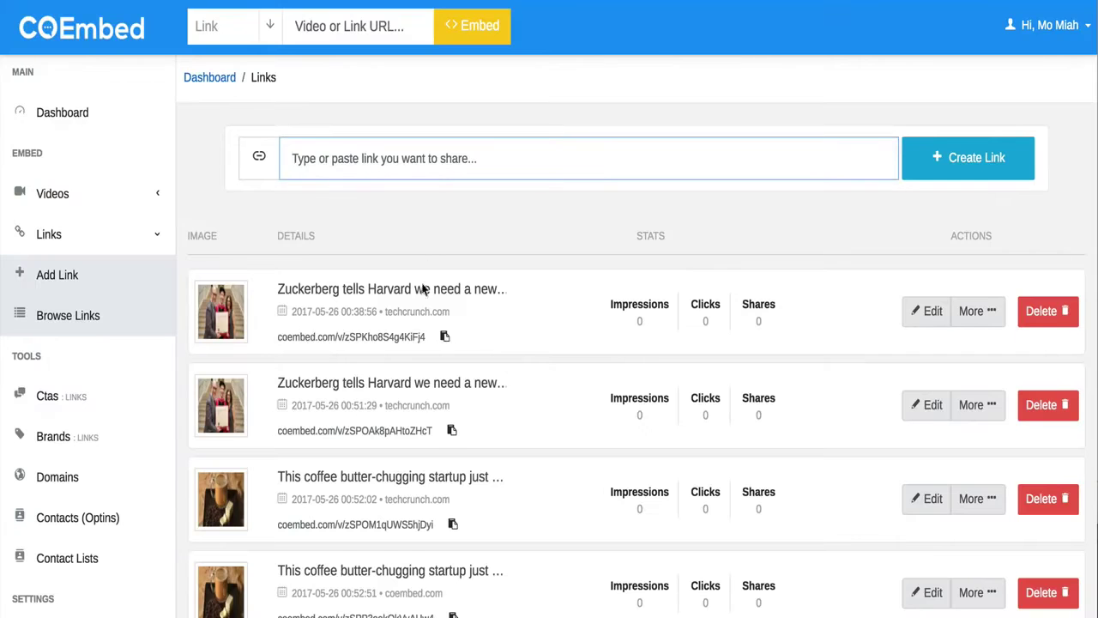
Scroll the links list to review the Caesar-in-the-salad puzzle link's stats.
scroll(422, 289, "down", 5)
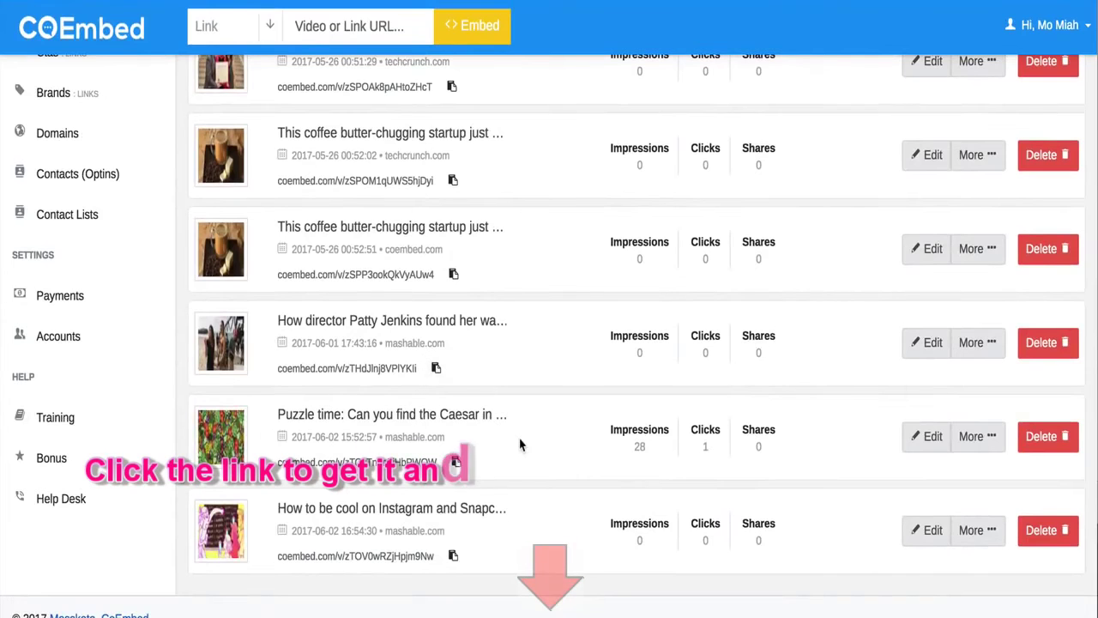
scroll(519, 444, "up", 1)
scroll(519, 444, "up", 5)
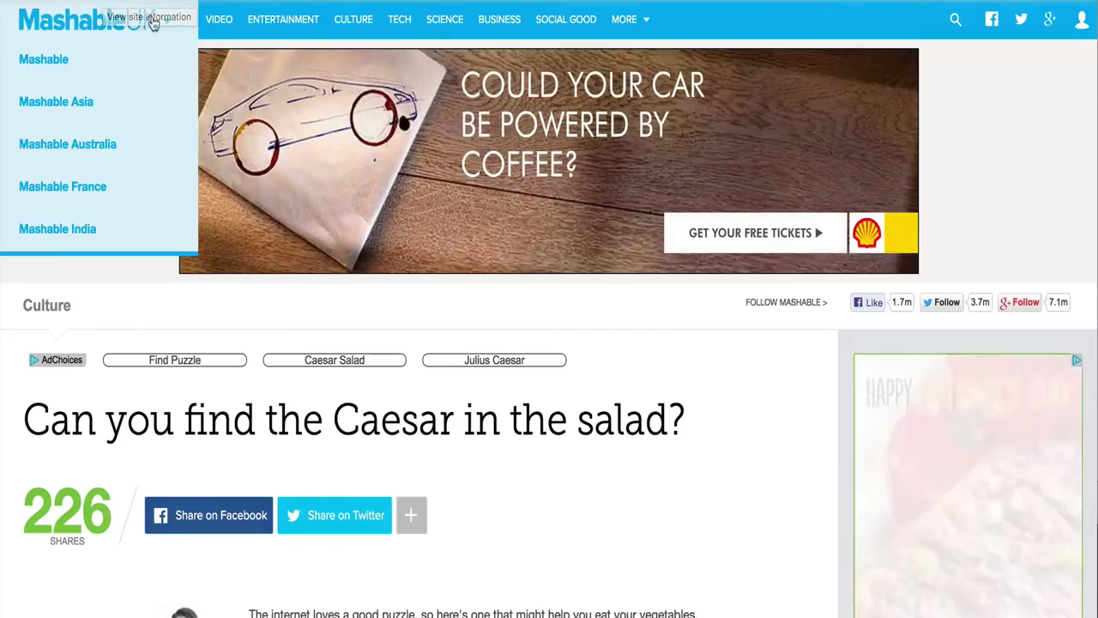
scroll(406, 401, "down", 5)
scroll(406, 401, "down", 2)
scroll(404, 393, "up", 8)
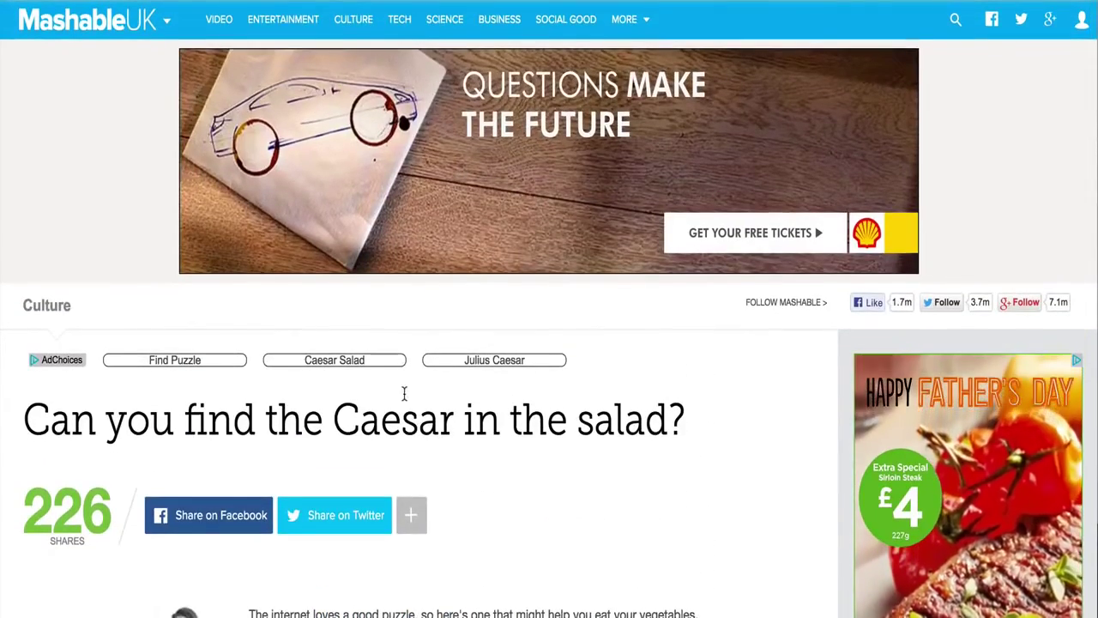
scroll(639, 409, "down", 1)
scroll(641, 408, "down", 3)
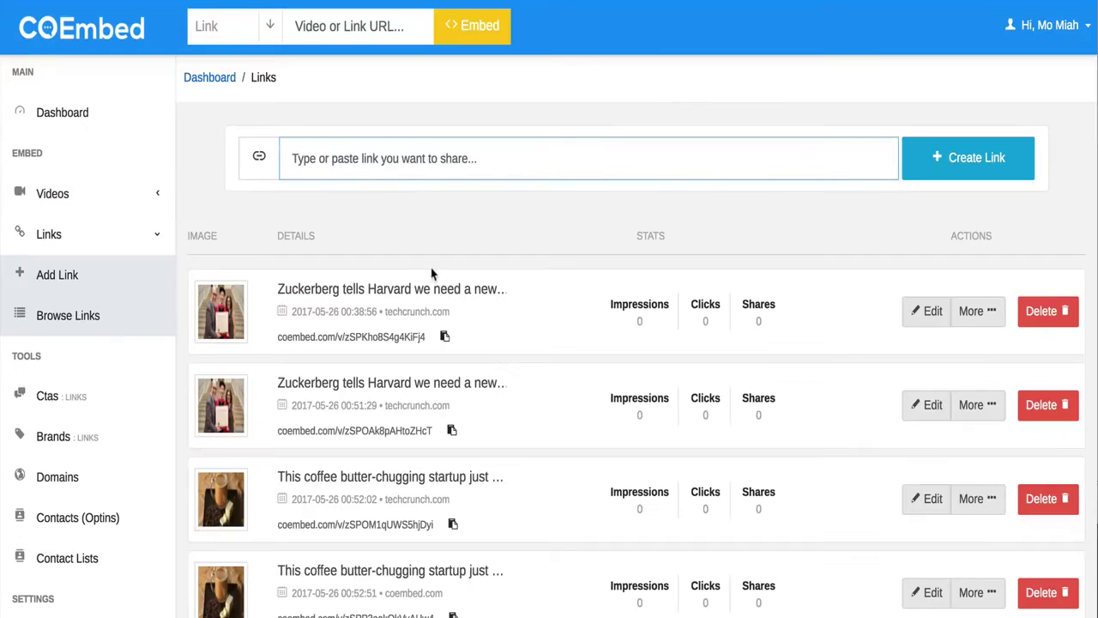
scroll(431, 273, "down", 3)
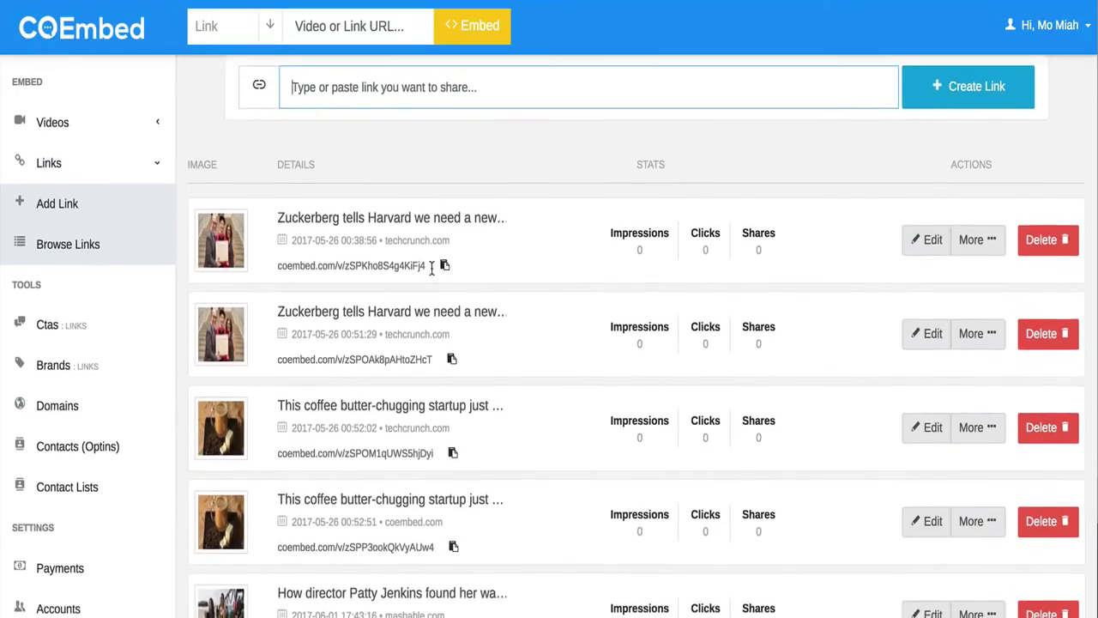
scroll(484, 356, "down", 3)
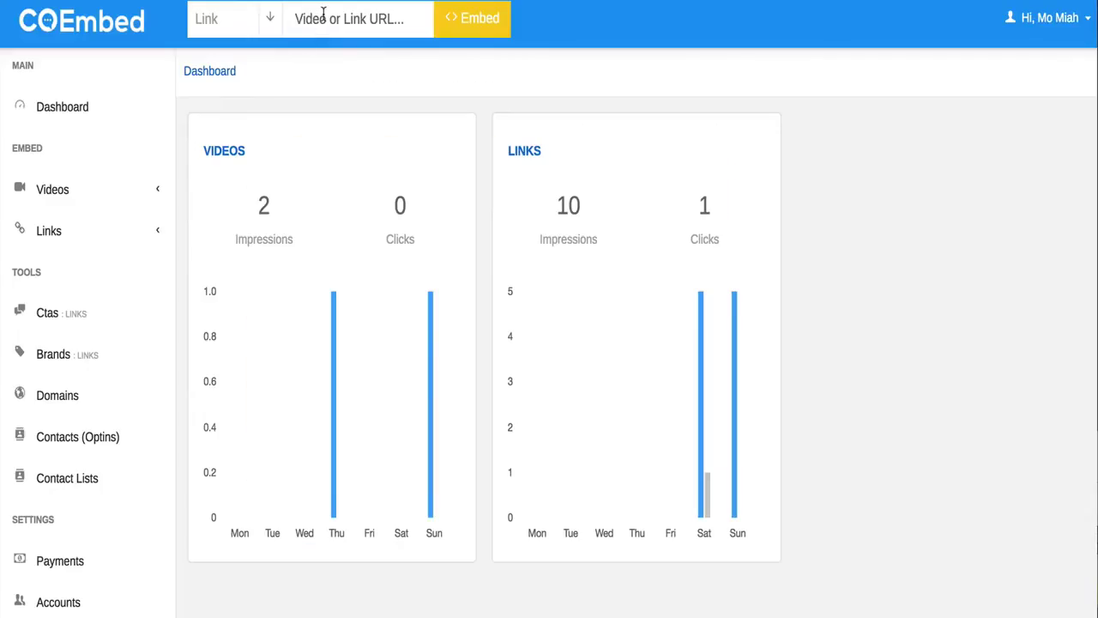
Embed the pasted Mashable Caesar salad article URL as a new link.
left_click(323, 15)
type("http://mashable.com/2017/06/02/caesar-salad-puzzle-subway/?utm_cid=hp-n-1#P6qcZCMynkqD")
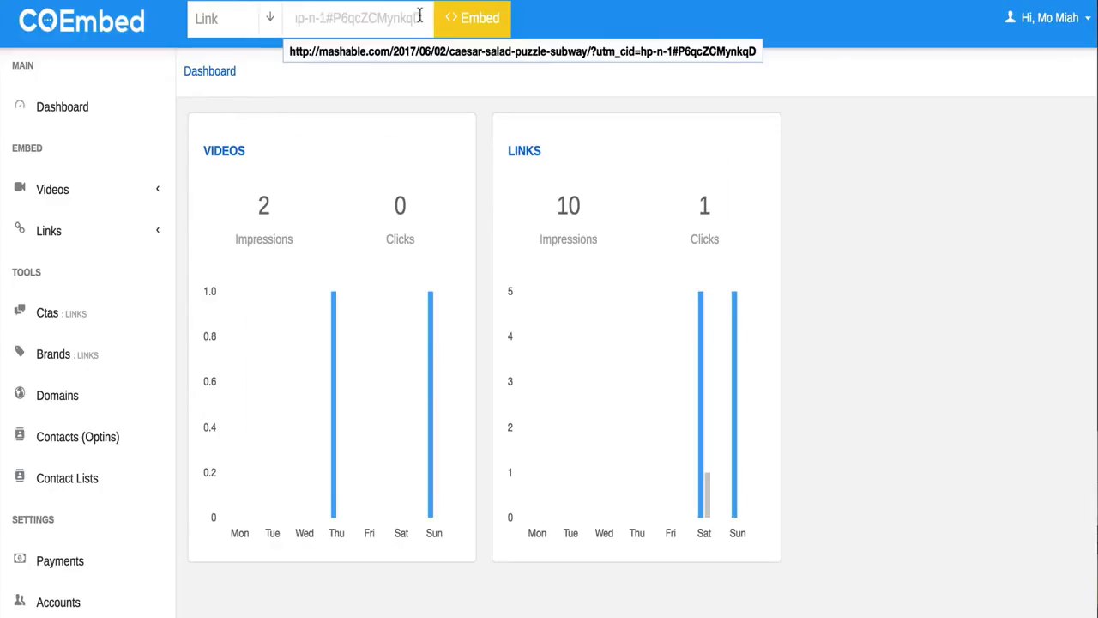
left_click(471, 21)
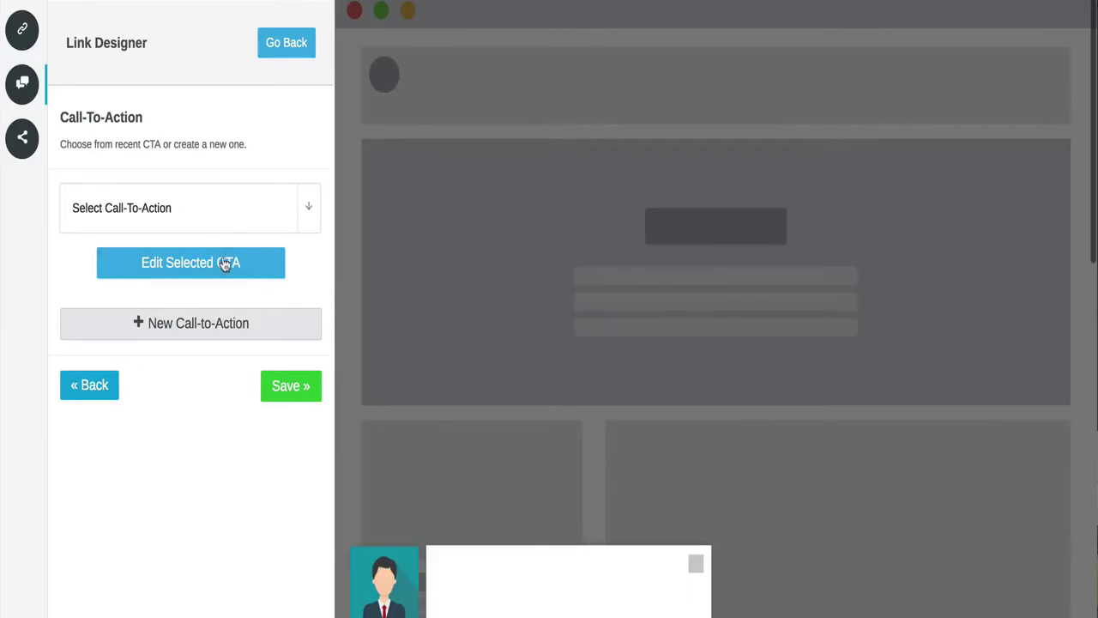
Select the losing-weight call-to-action and open it for editing.
left_click(224, 213)
left_click(202, 272)
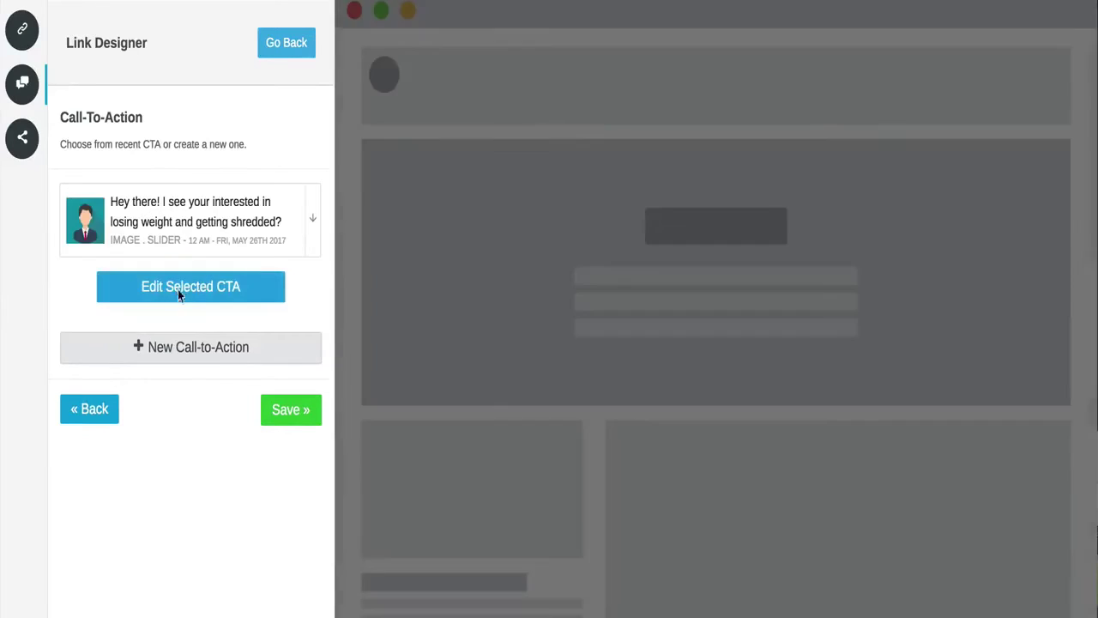
left_click(177, 290)
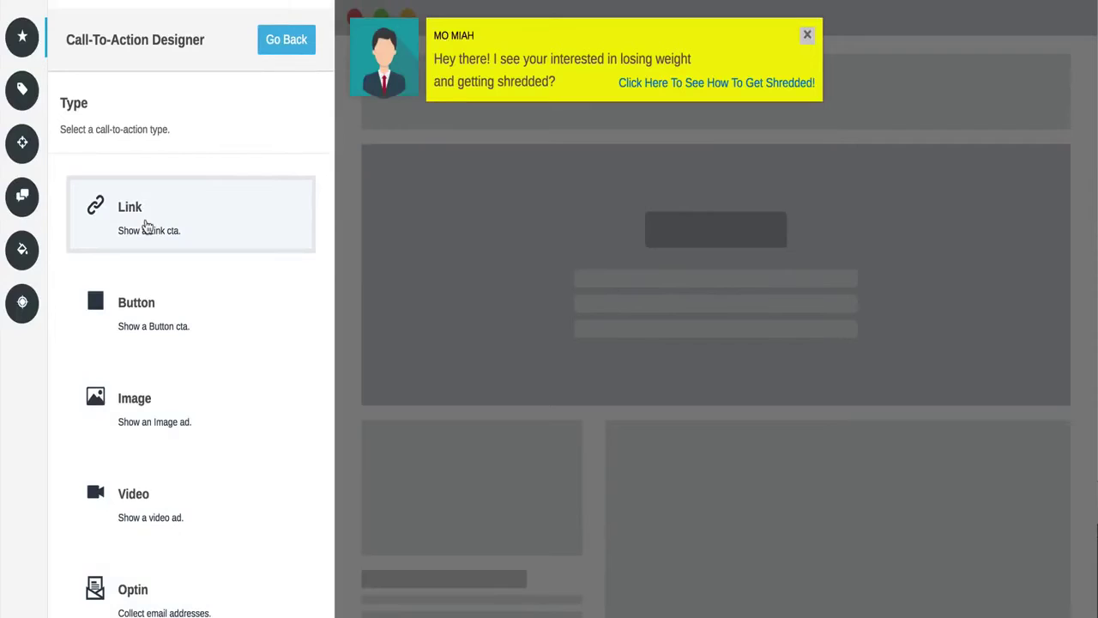
Preview the Button, Image and Video types, then make the call-to-action an email Optin.
left_click(165, 314)
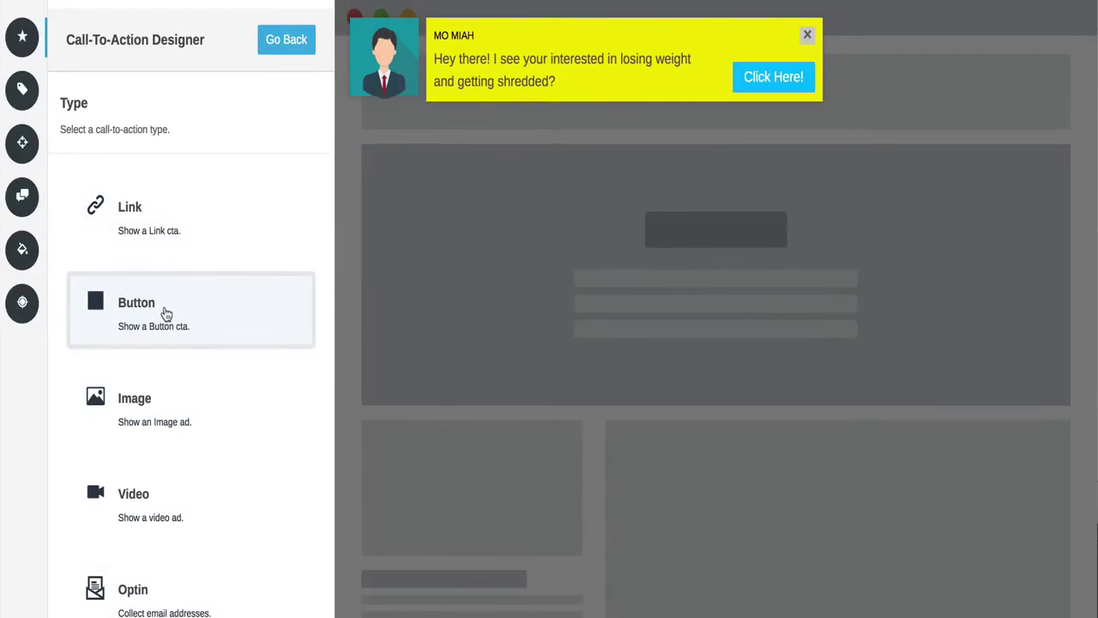
left_click(195, 403)
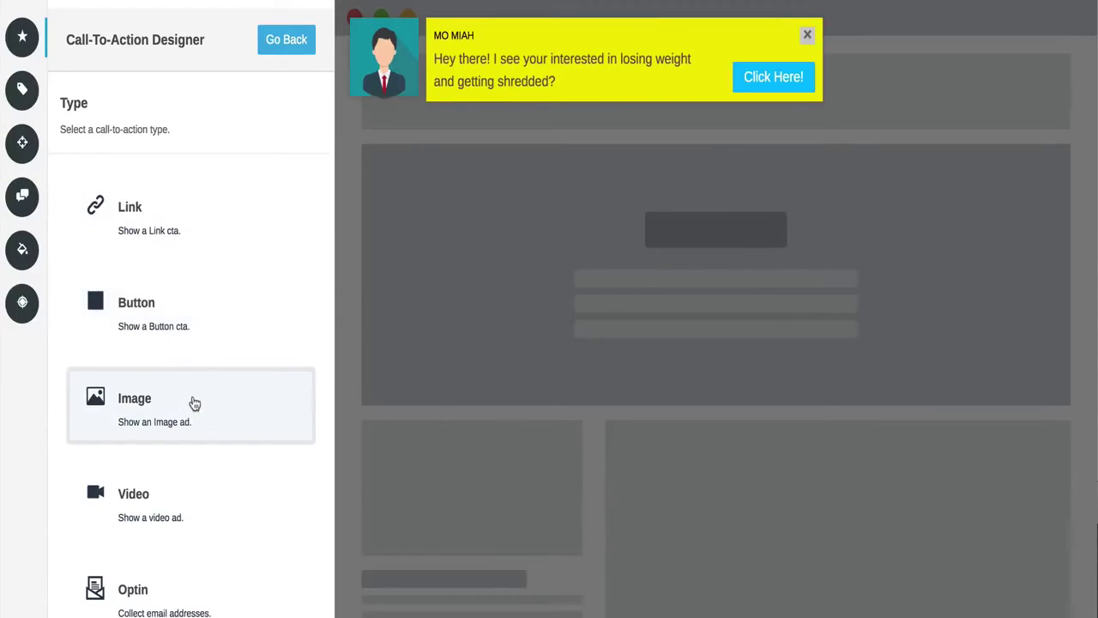
scroll(196, 401, "down", 1)
left_click(183, 448)
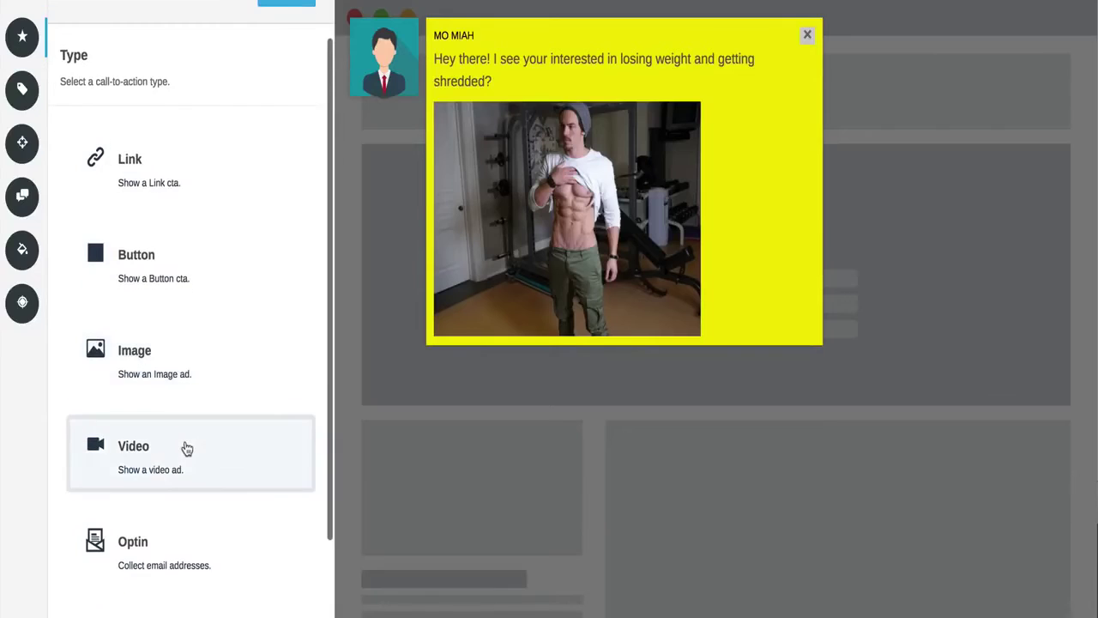
scroll(186, 447, "down", 2)
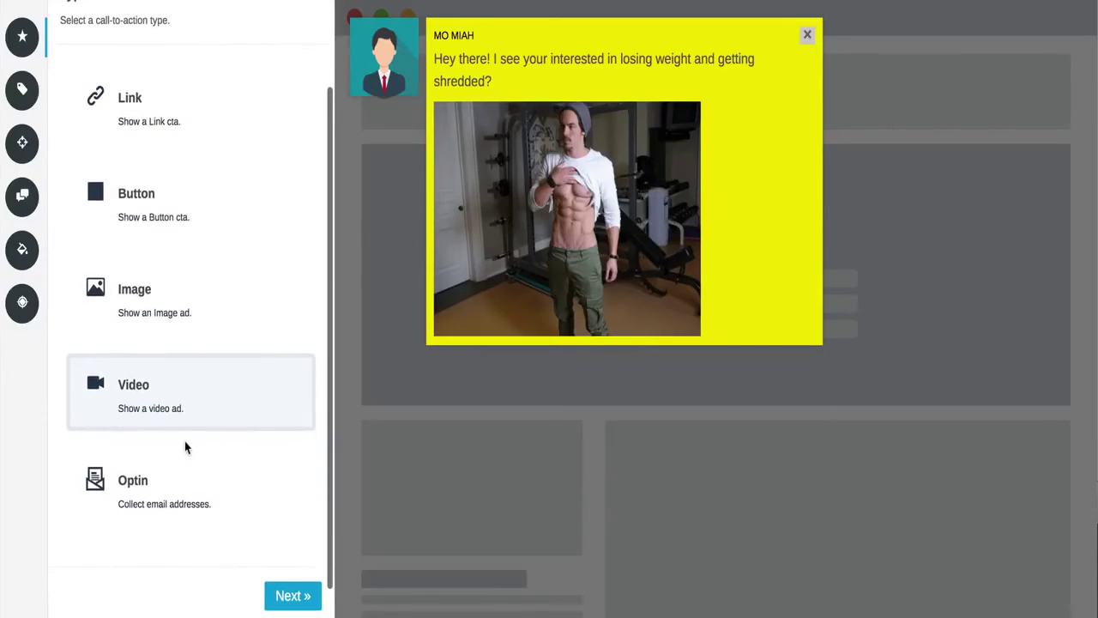
left_click(163, 494)
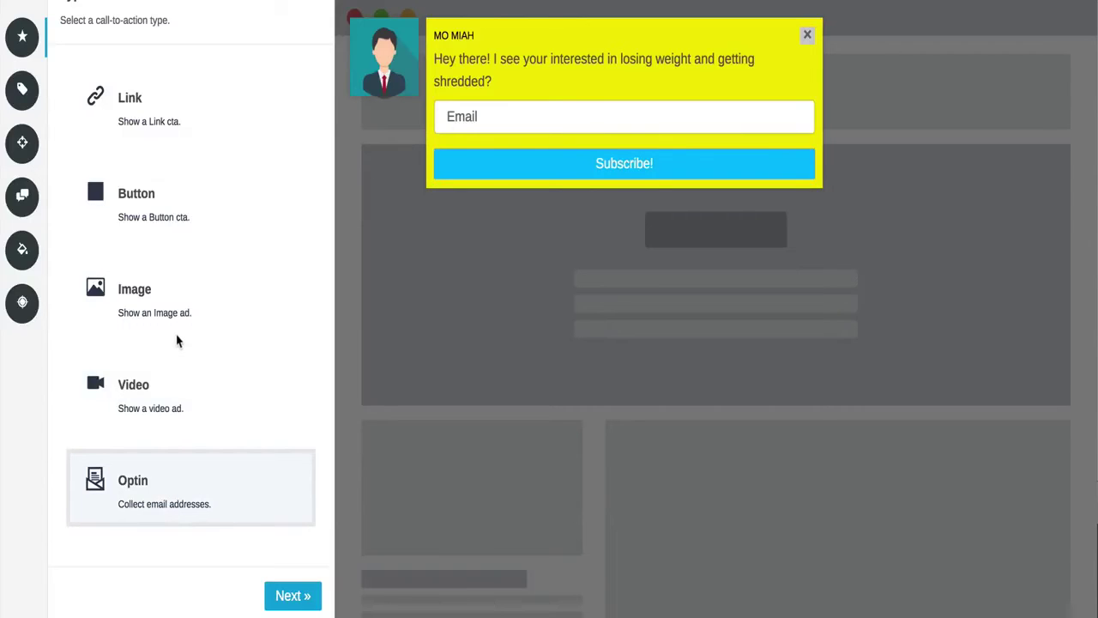
left_click(293, 598)
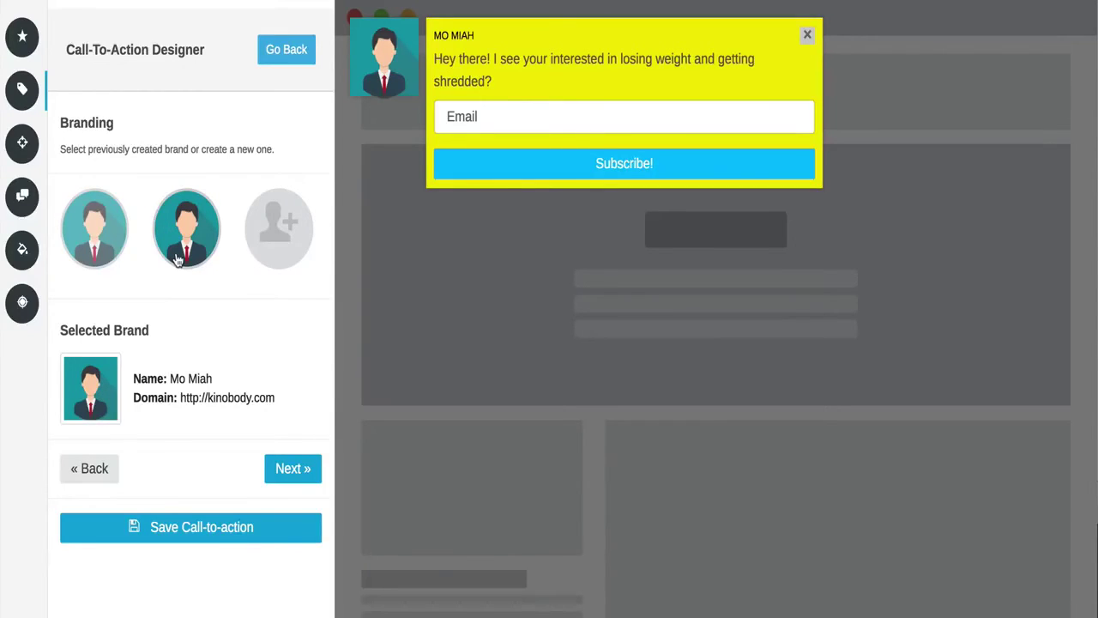
left_click(290, 240)
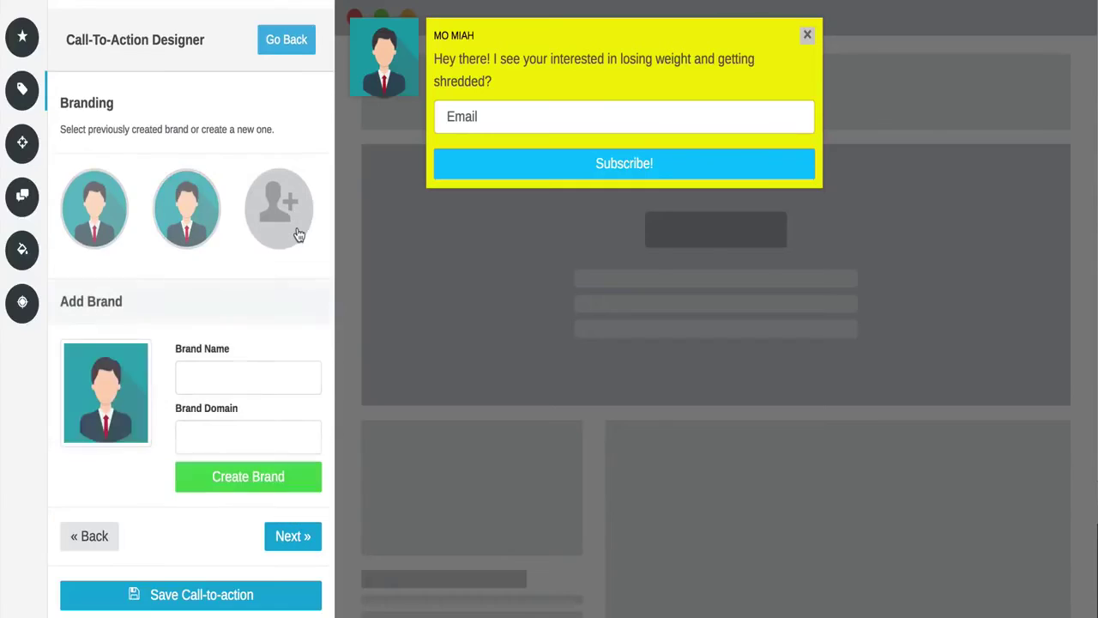
left_click(248, 386)
left_click(238, 437)
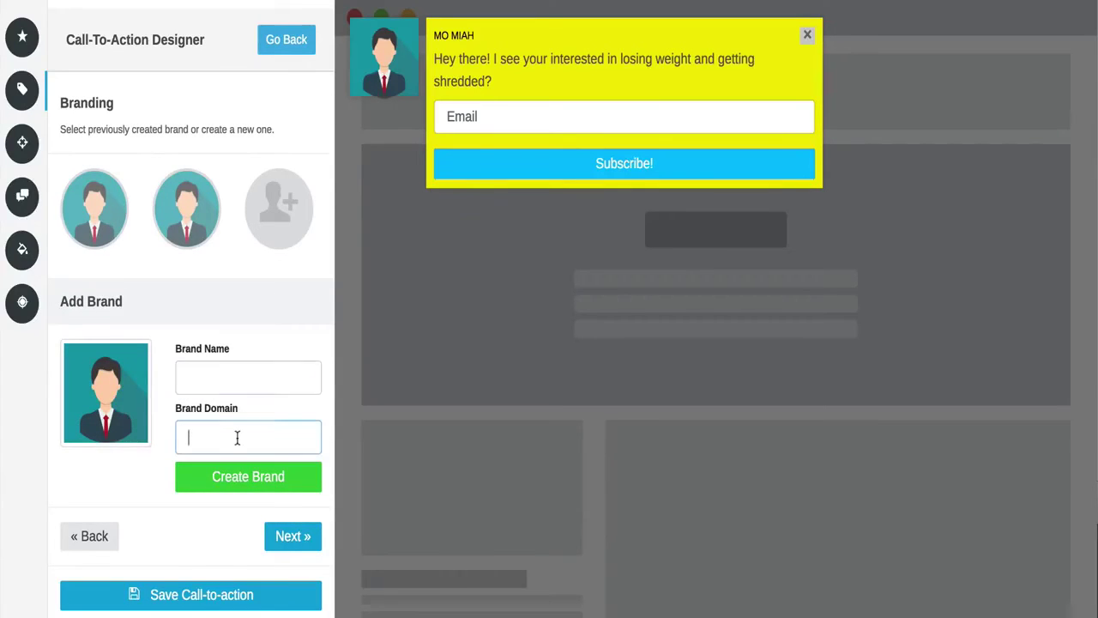
left_click(91, 535)
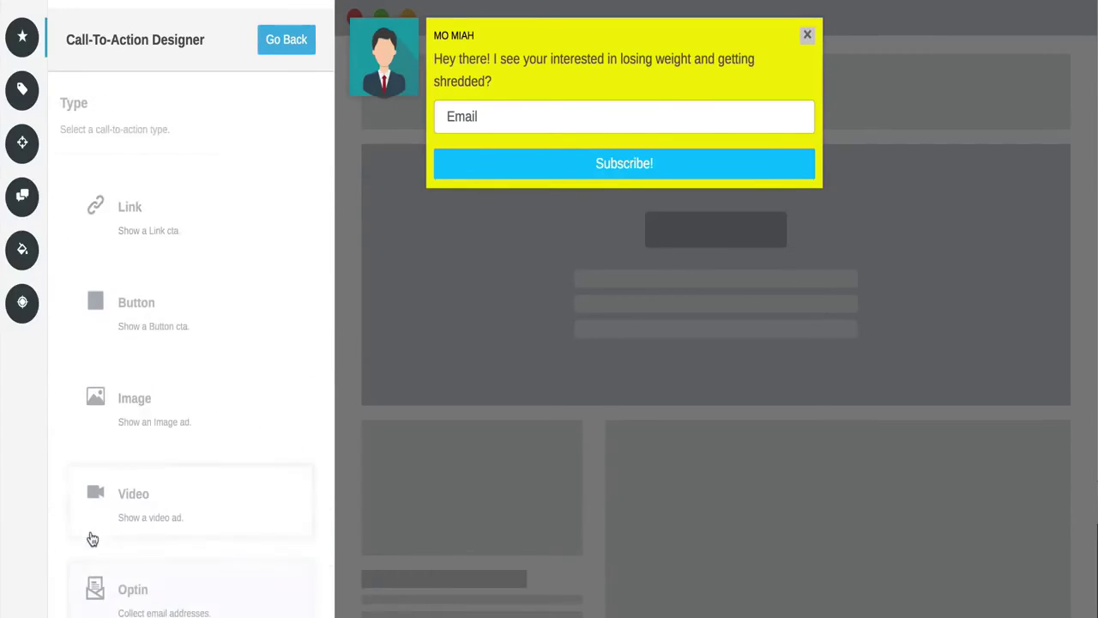
scroll(174, 586, "down", 3)
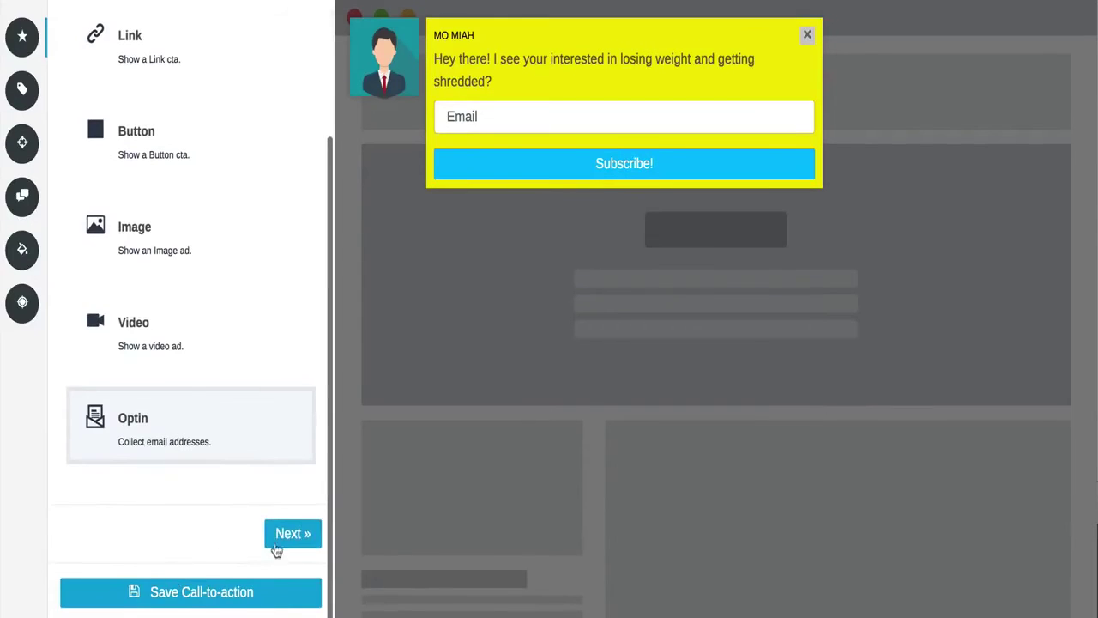
left_click(292, 544)
left_click(187, 208)
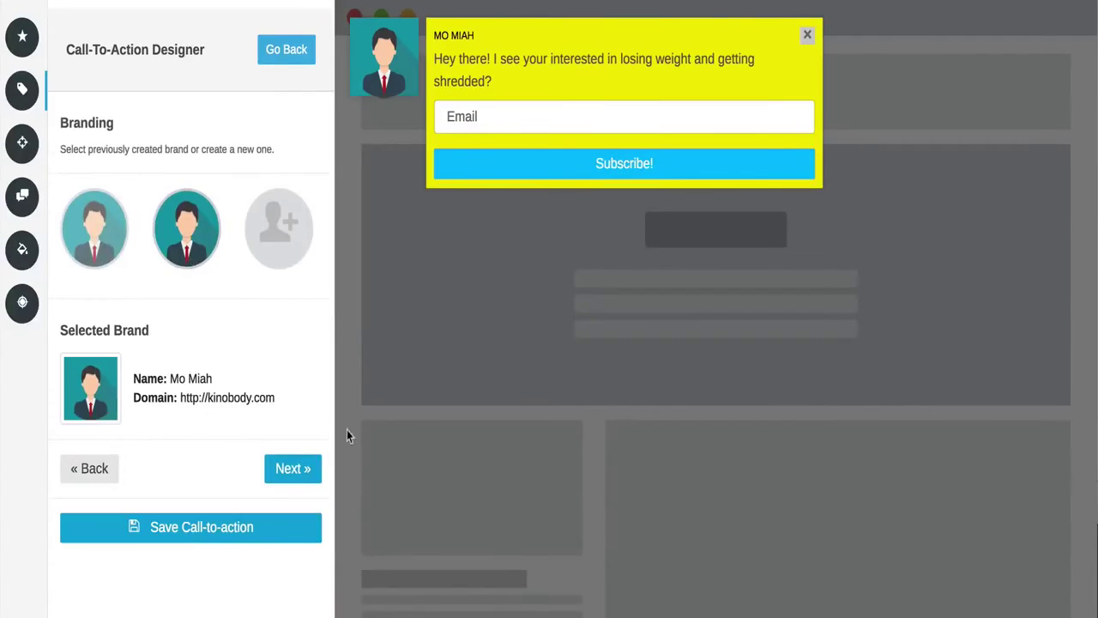
left_click(293, 468)
Try top bar, modal and full-screen styles, then settle on a Slider placed Bottom Left.
left_click(84, 242)
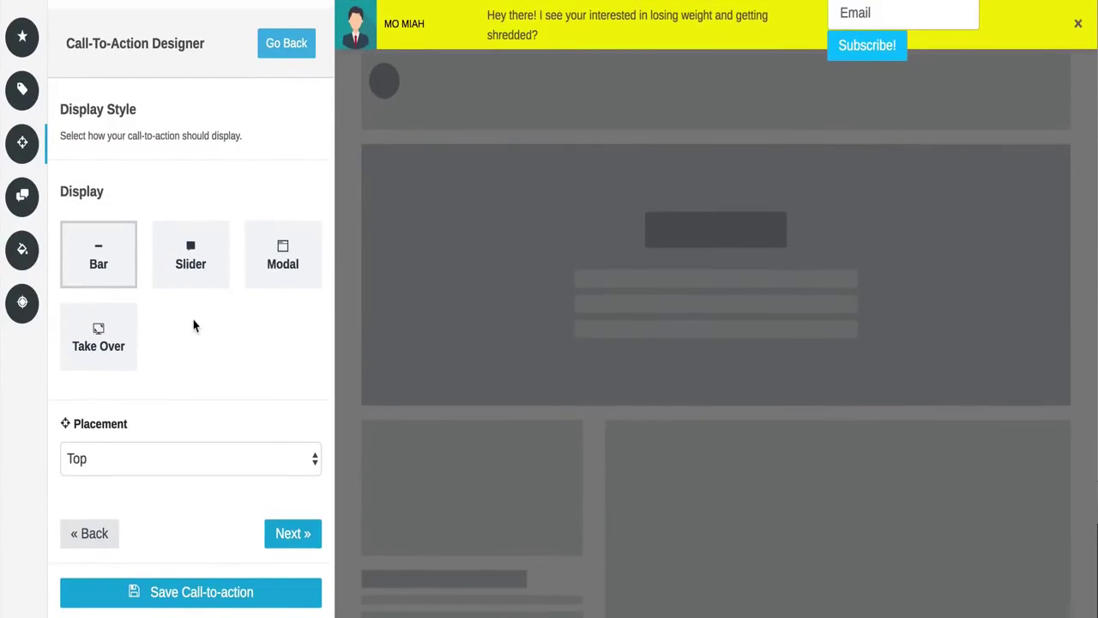
left_click(195, 271)
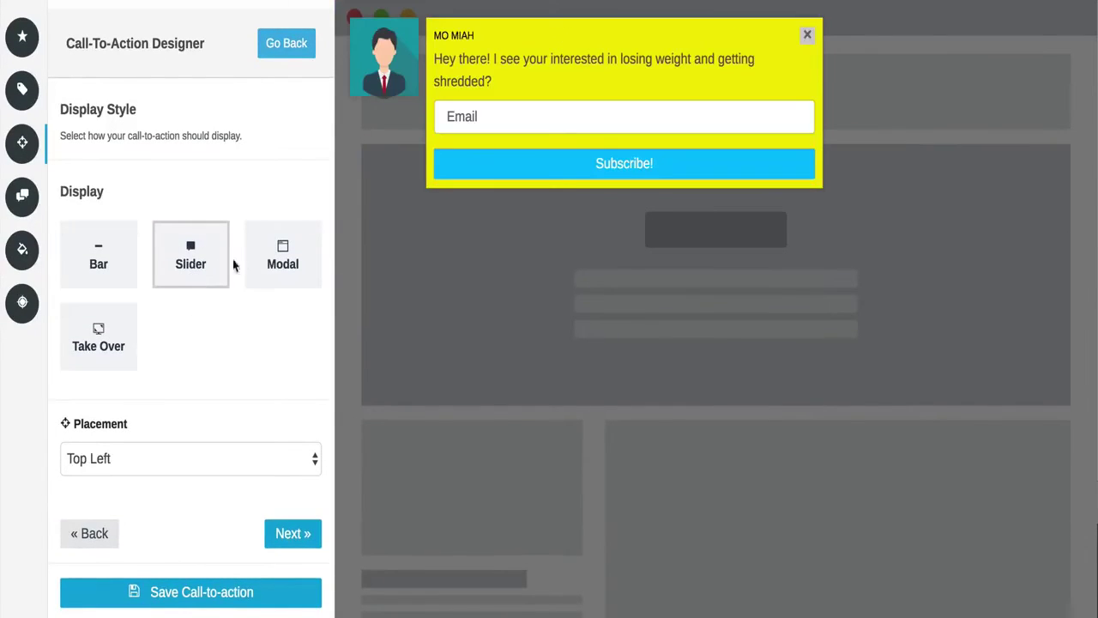
left_click(266, 267)
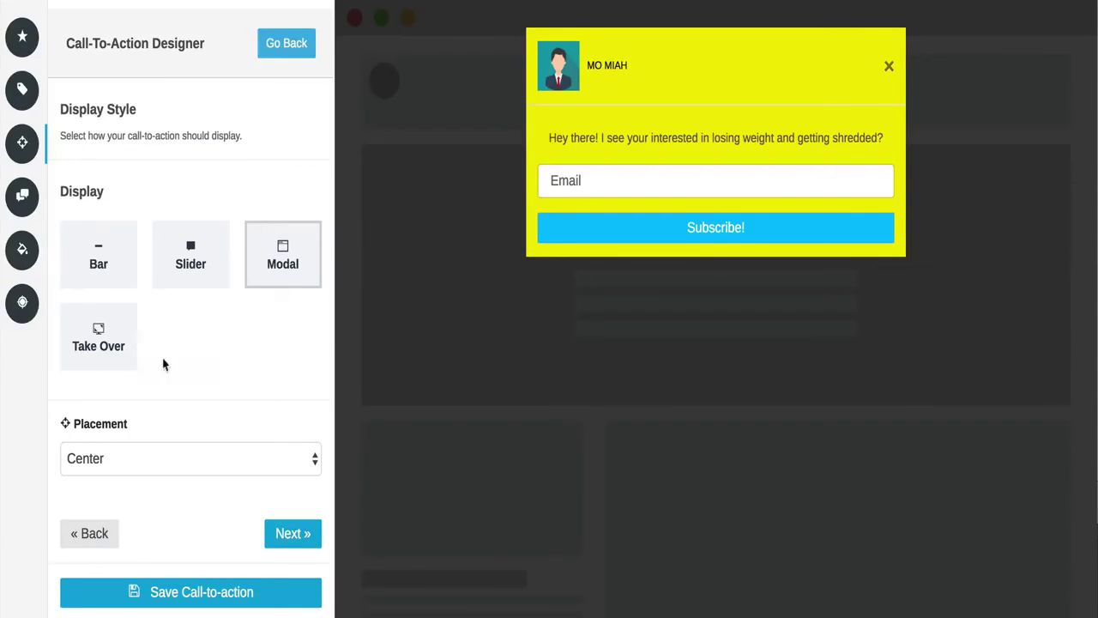
left_click(99, 355)
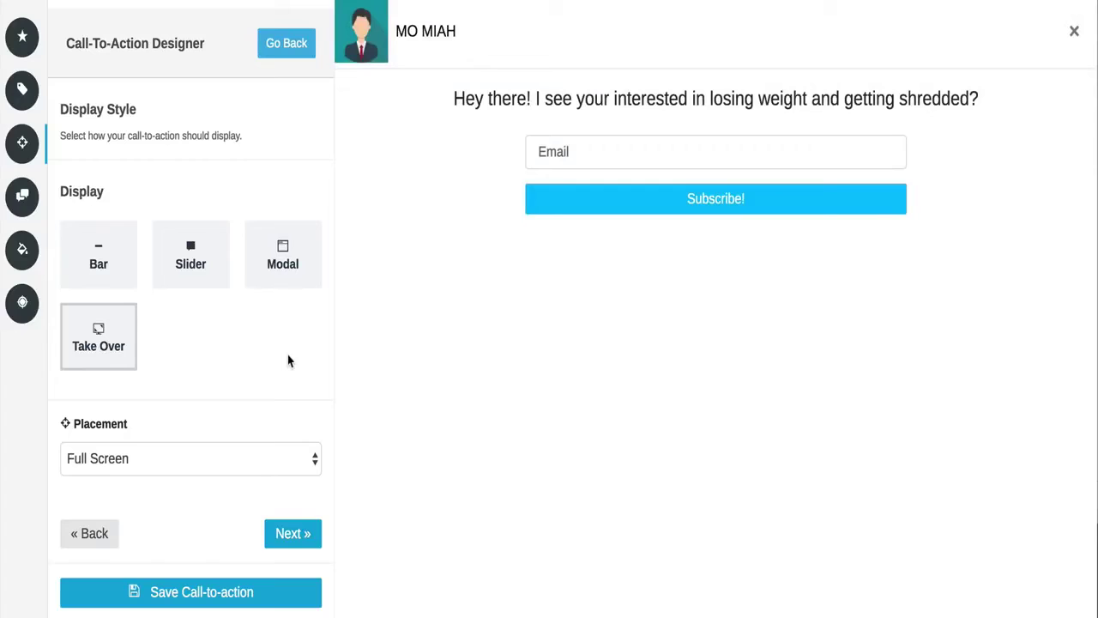
left_click(201, 277)
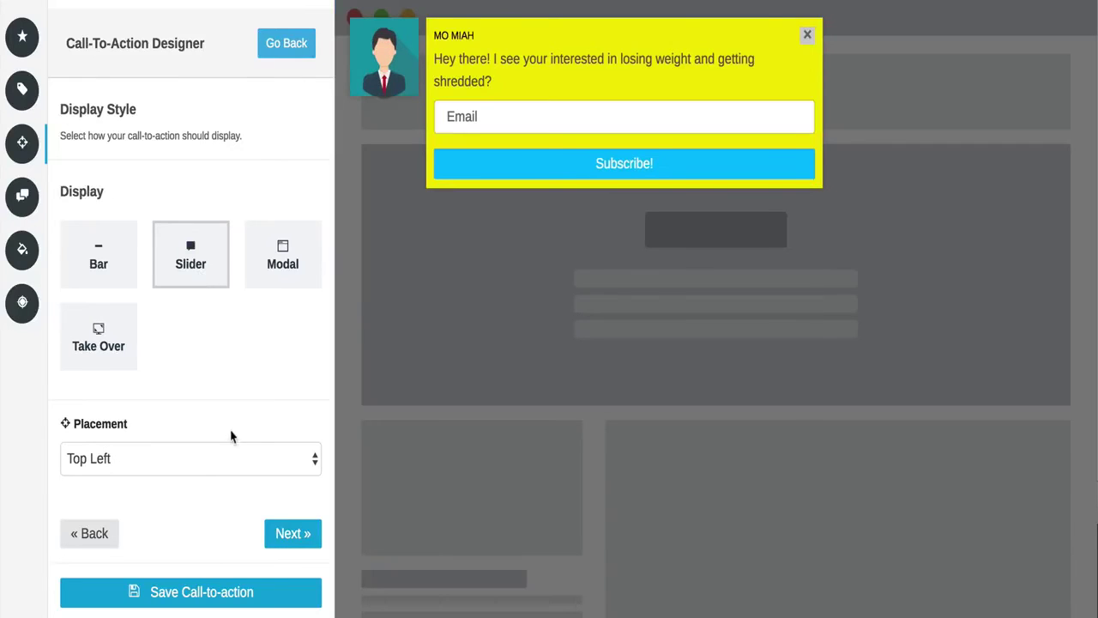
left_click(211, 462)
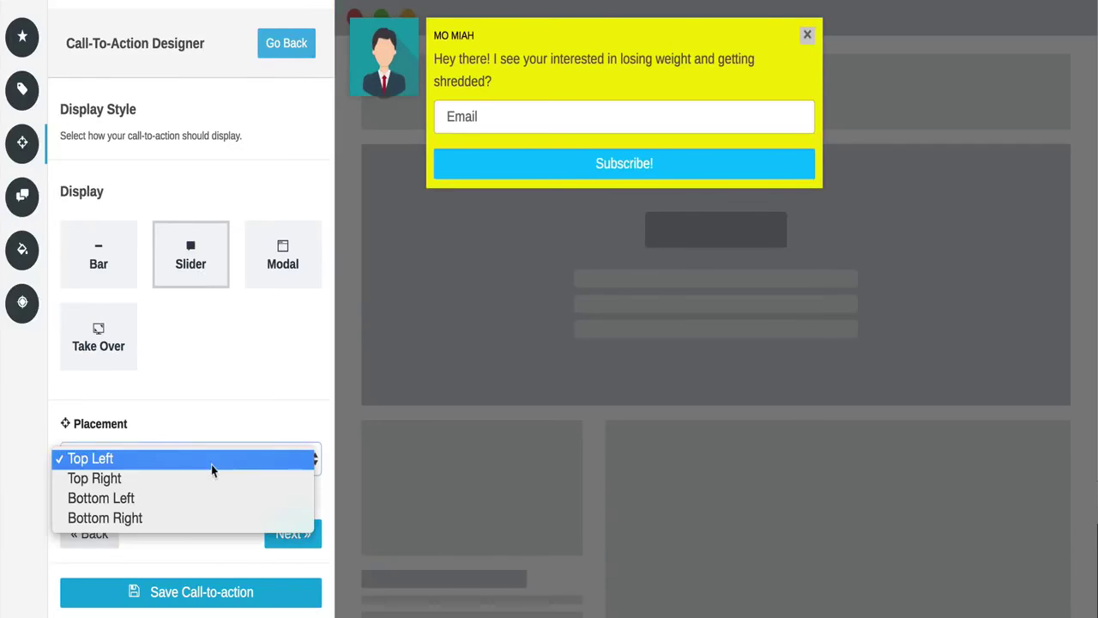
left_click(194, 505)
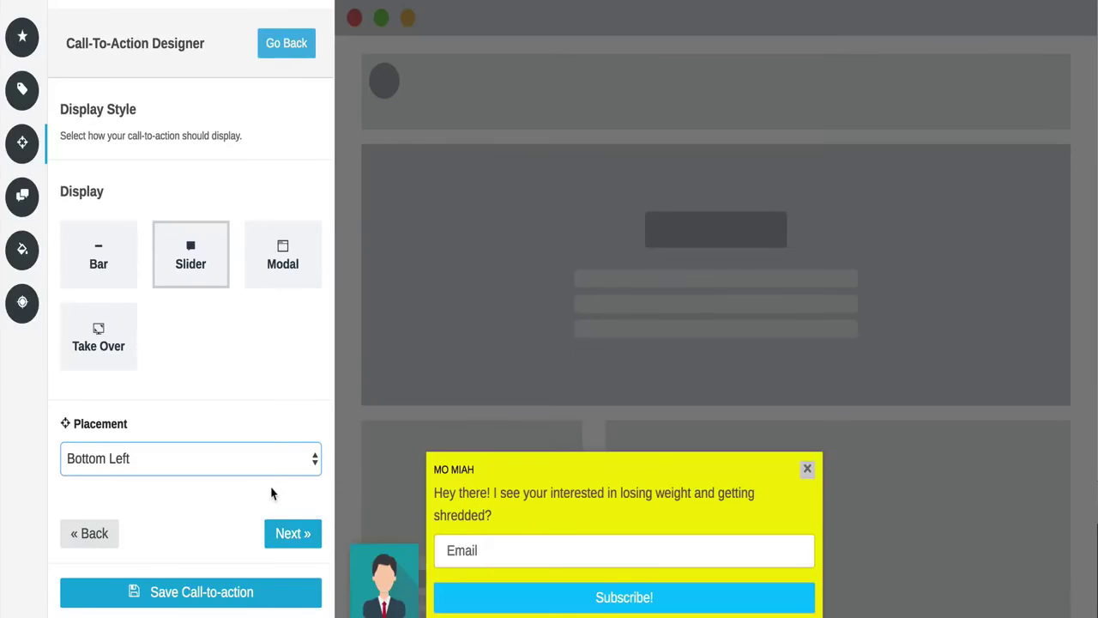
Review the headline text and keep Kinobodysubs as the opt-in contact list.
left_click(294, 532)
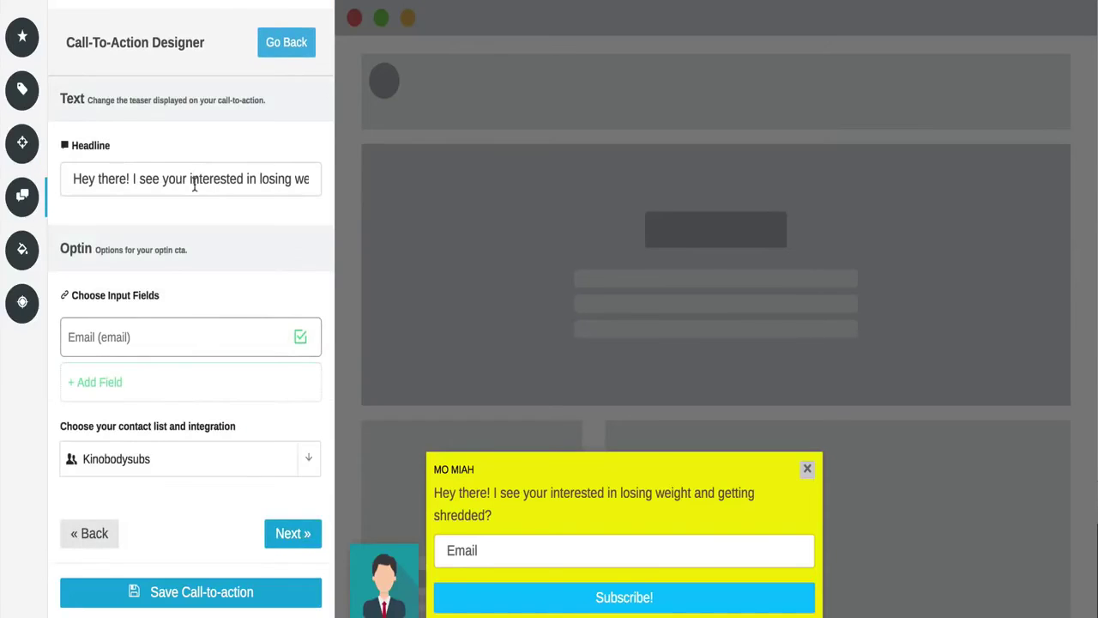
left_click(193, 180)
left_click_drag(174, 178, 330, 186)
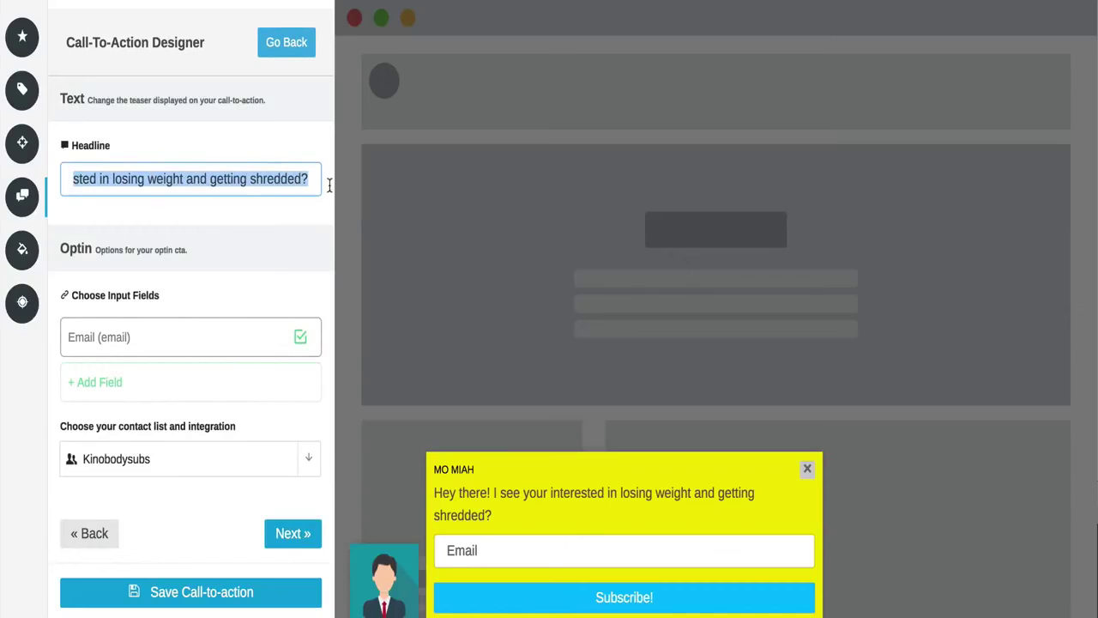
key("Right")
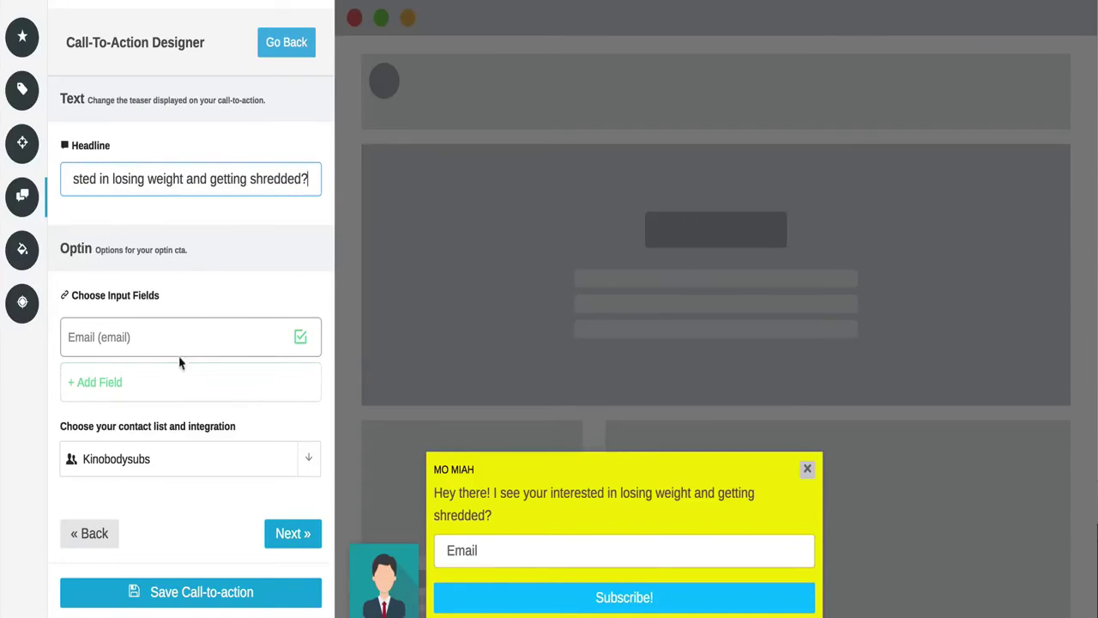
left_click(308, 463)
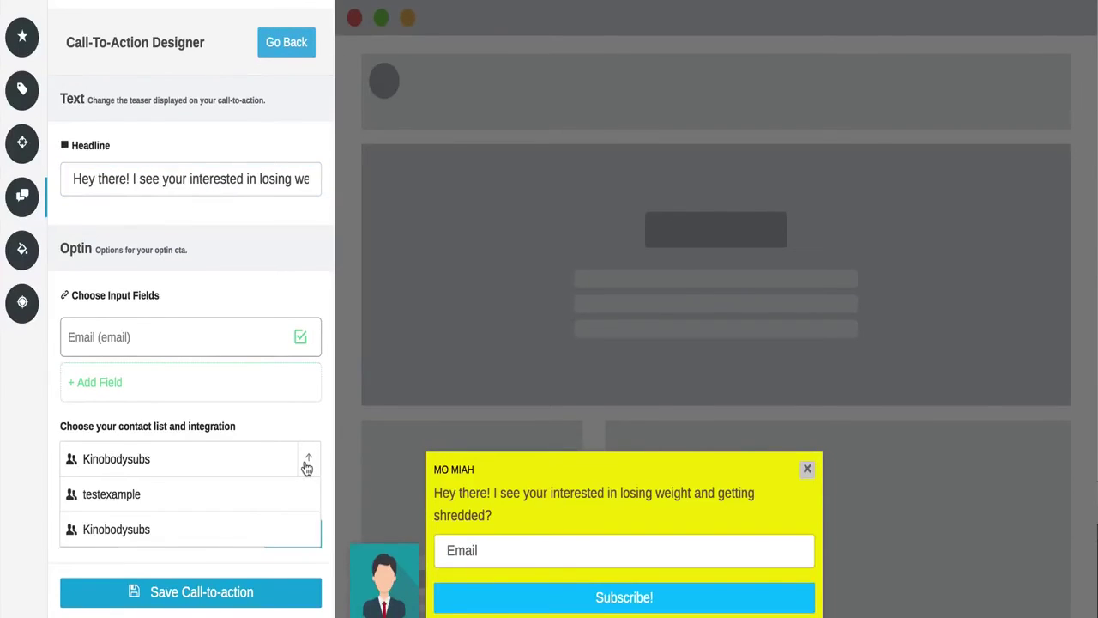
left_click(192, 528)
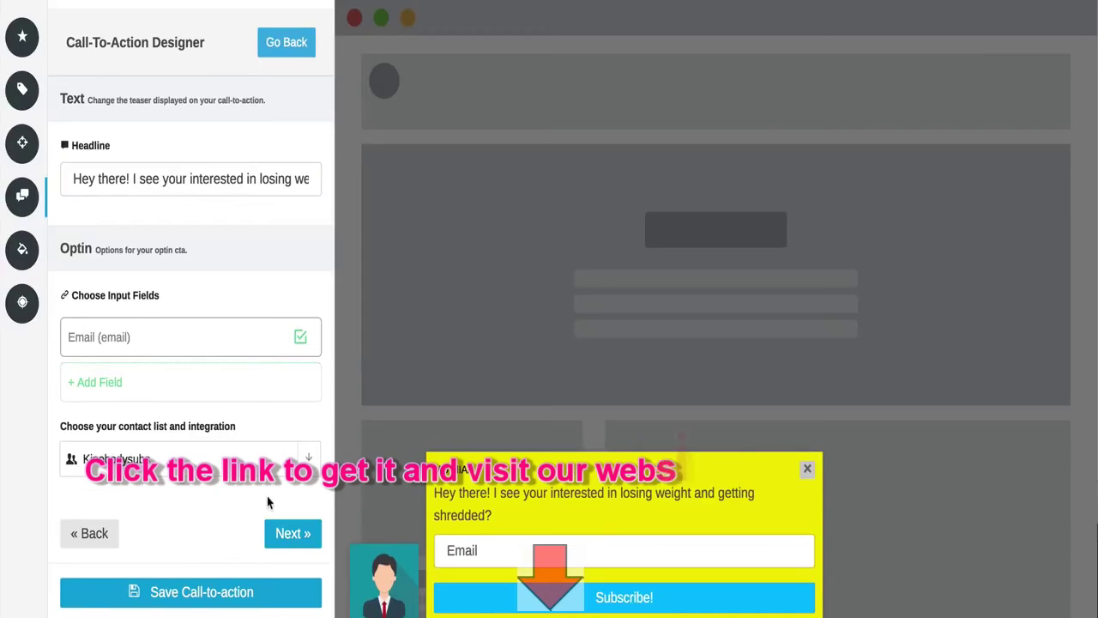
Darken the call-to-action background colour to DED416, leaving the text colour unchanged.
left_click(286, 536)
left_click(172, 207)
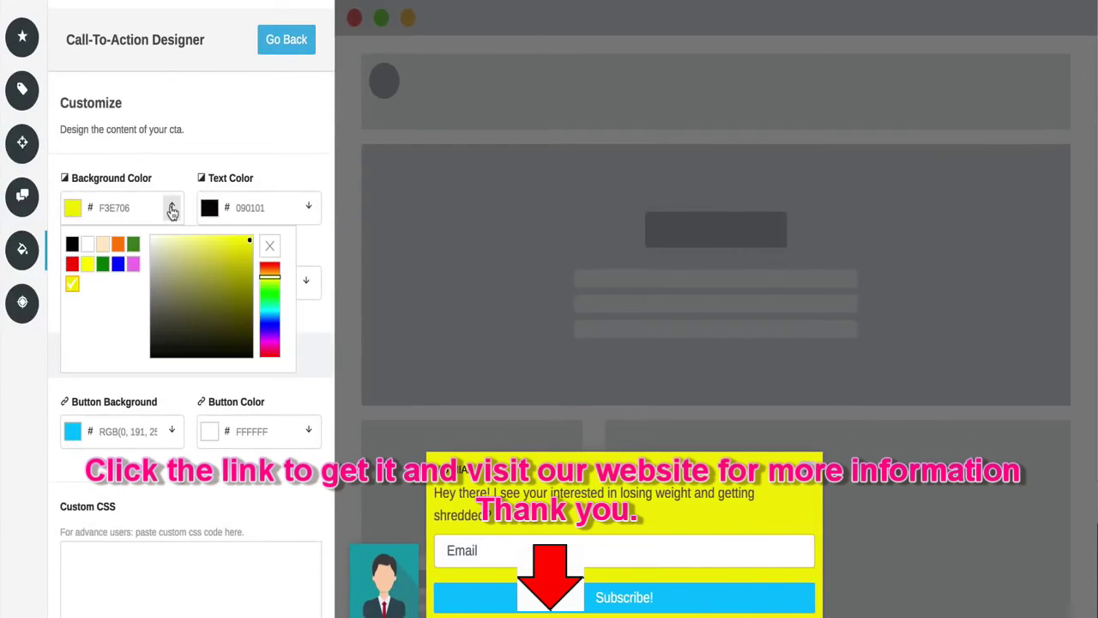
left_click(229, 249)
left_click(242, 249)
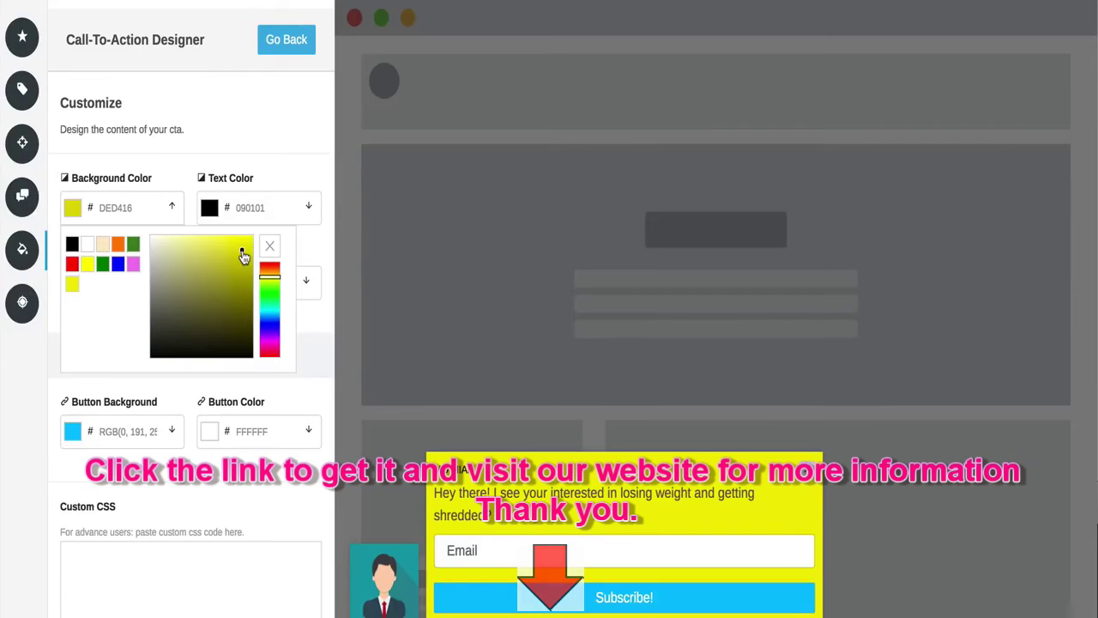
left_click(277, 165)
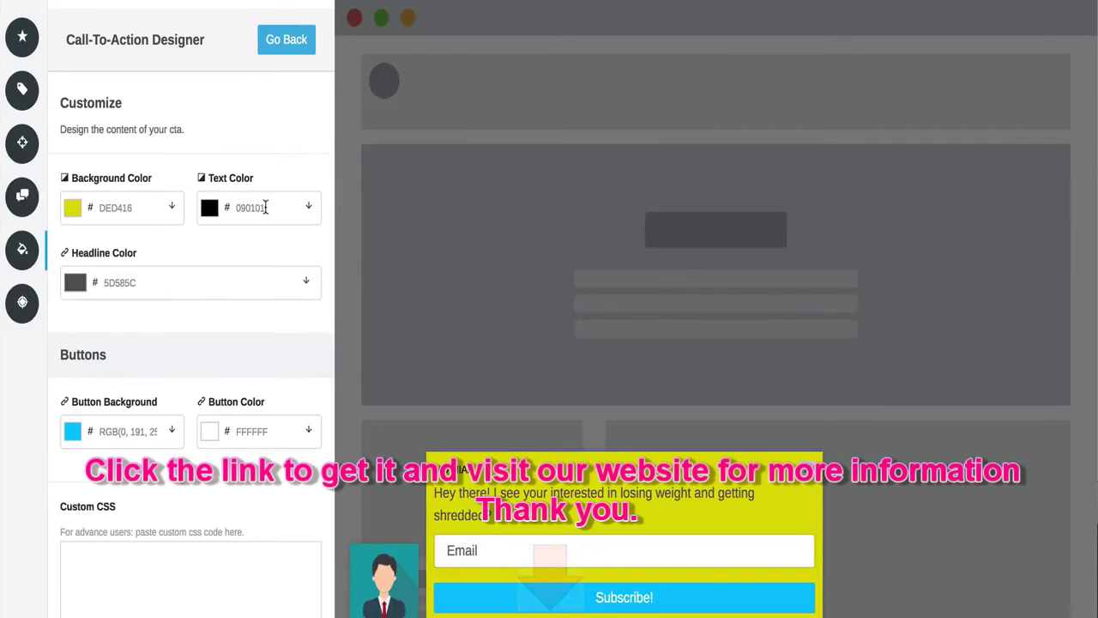
left_click(266, 208)
left_click(299, 176)
scroll(184, 475, "down", 2)
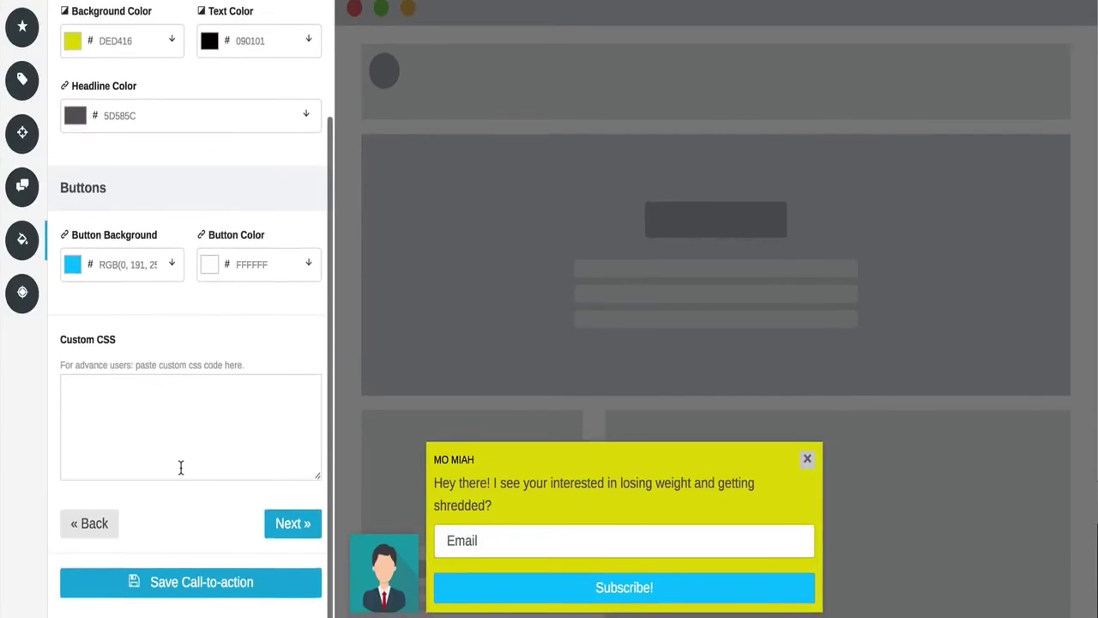
left_click(287, 534)
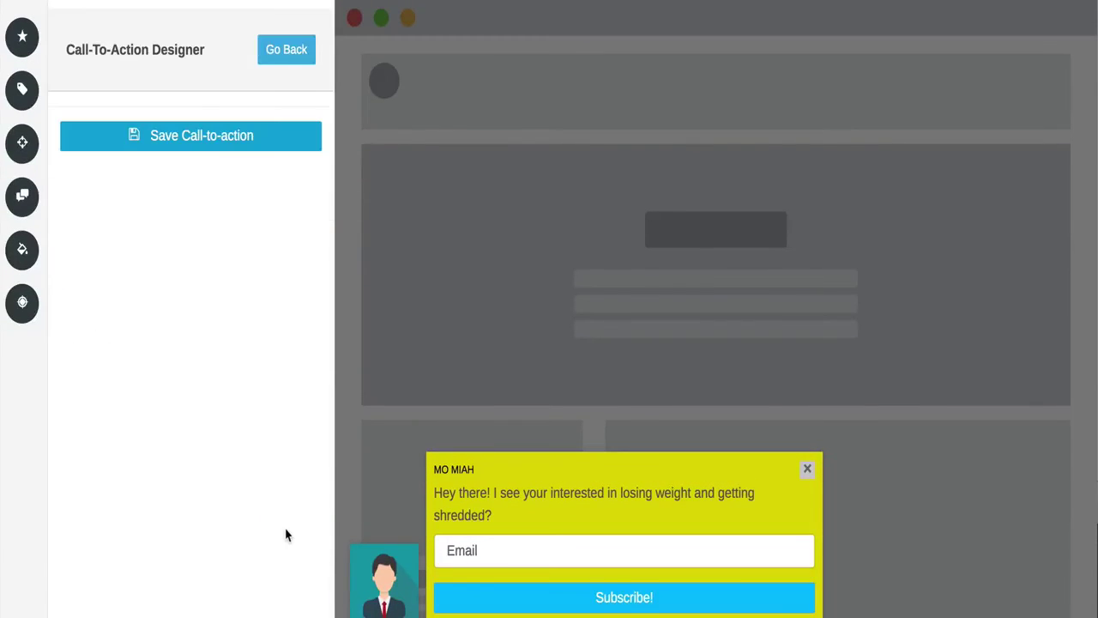
Save the call-to-action and enter an email address into its popup on the shared article.
left_click(200, 150)
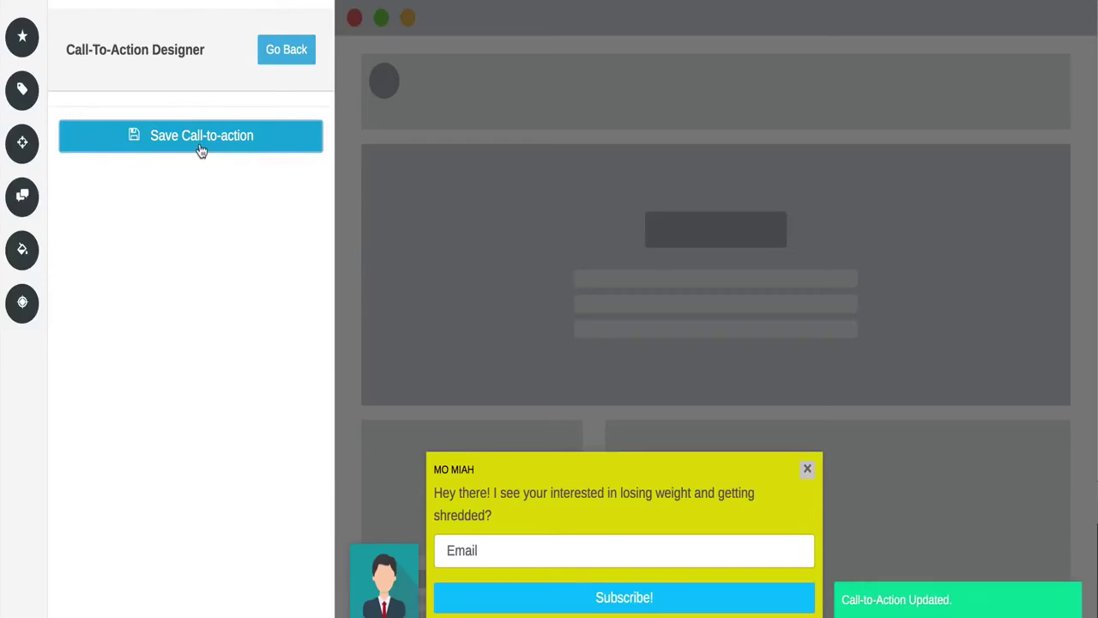
left_click(264, 49)
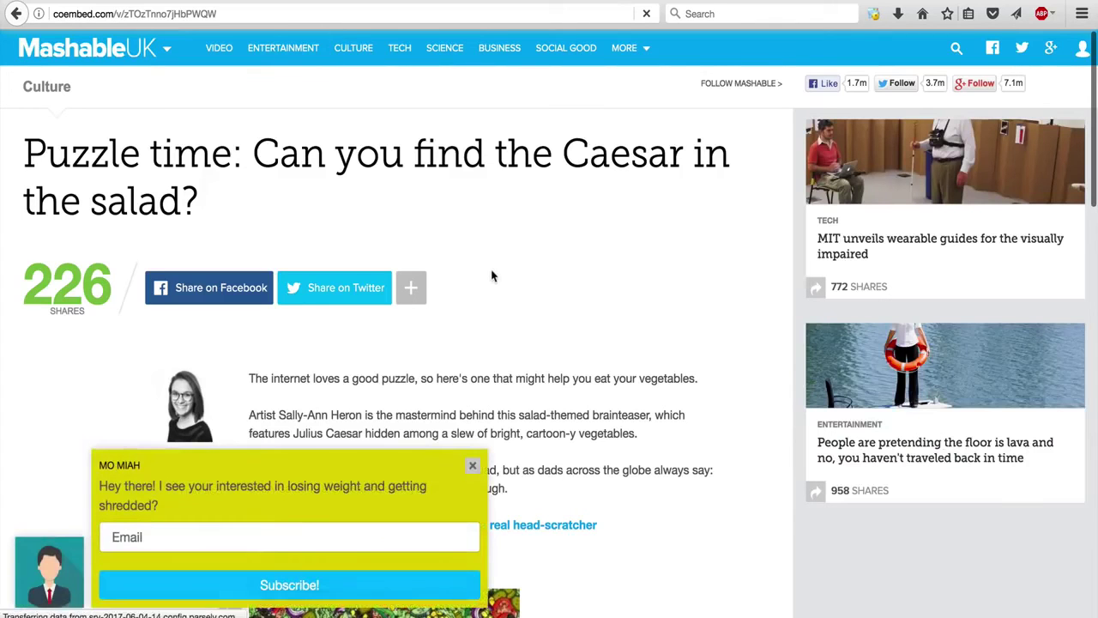
left_click(146, 536)
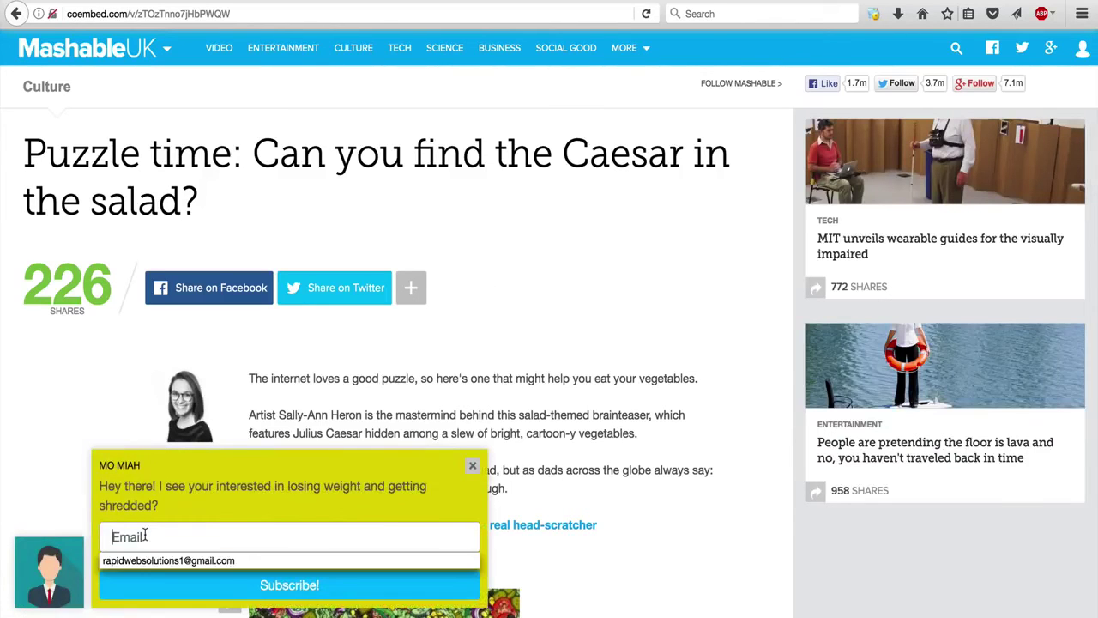
left_click(149, 562)
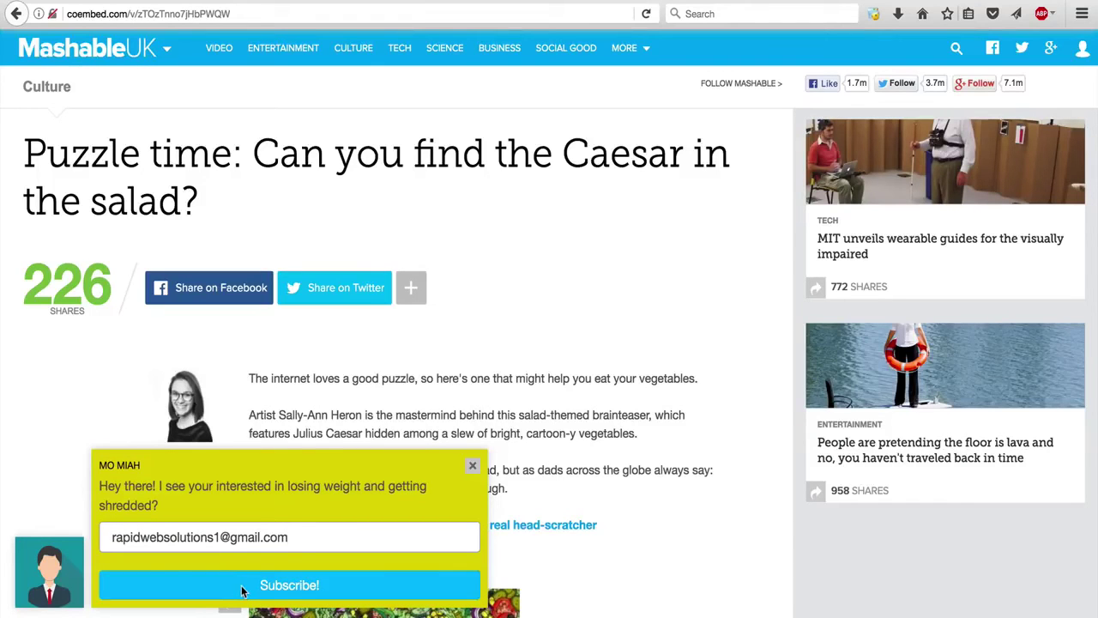
Close the subscribe popup on the article and return to the CoEmbed links list.
scroll(490, 248, "down", 15)
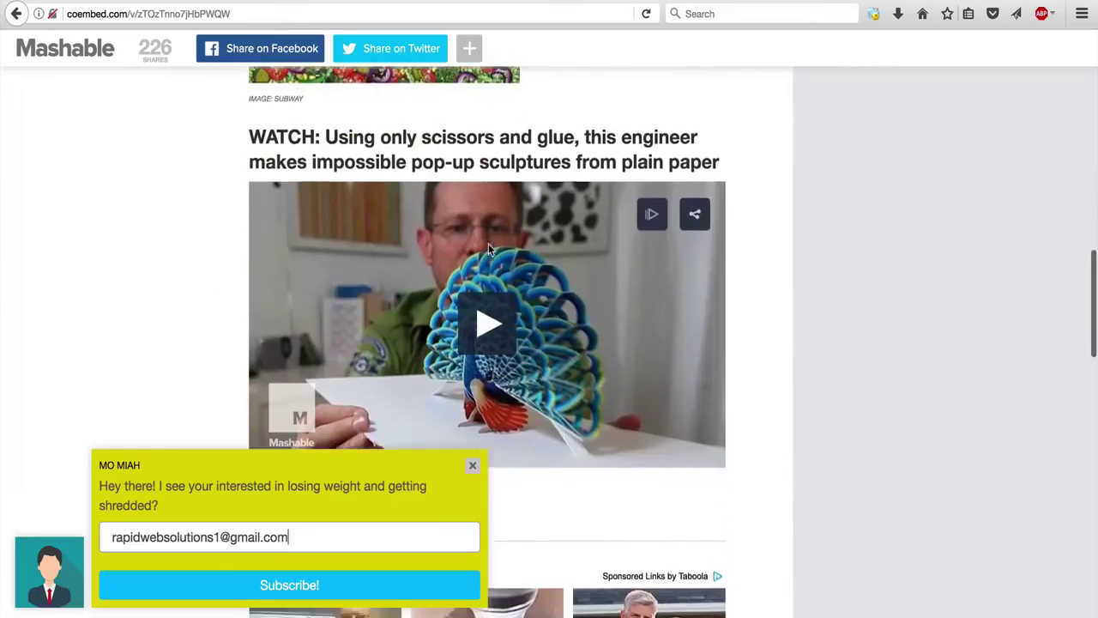
scroll(455, 362, "down", 15)
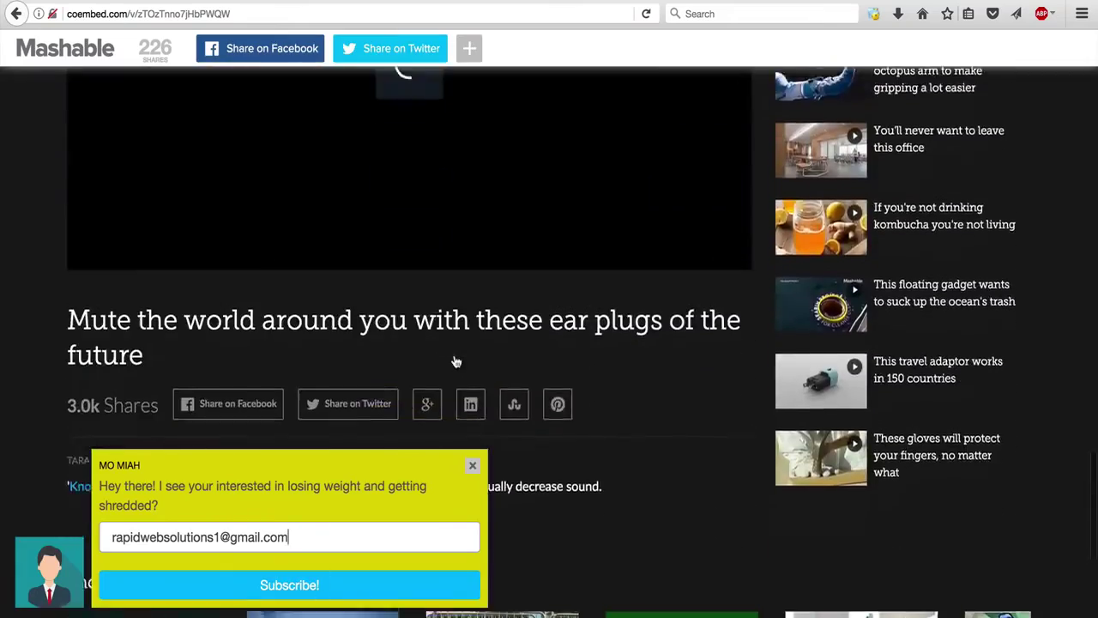
scroll(454, 362, "up", 20)
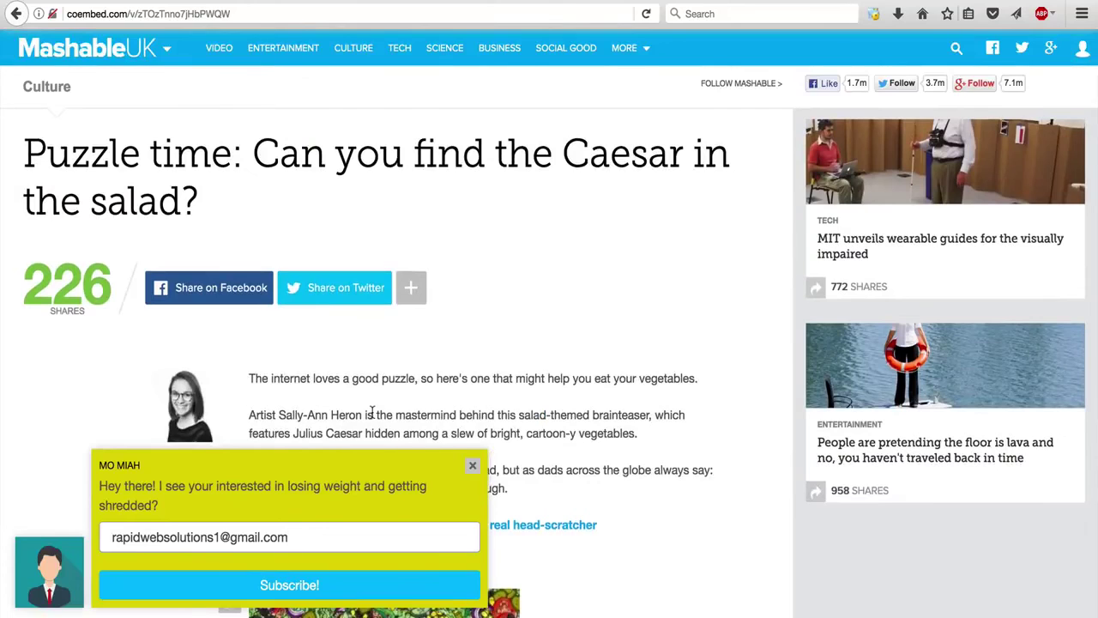
scroll(372, 410, "down", 2)
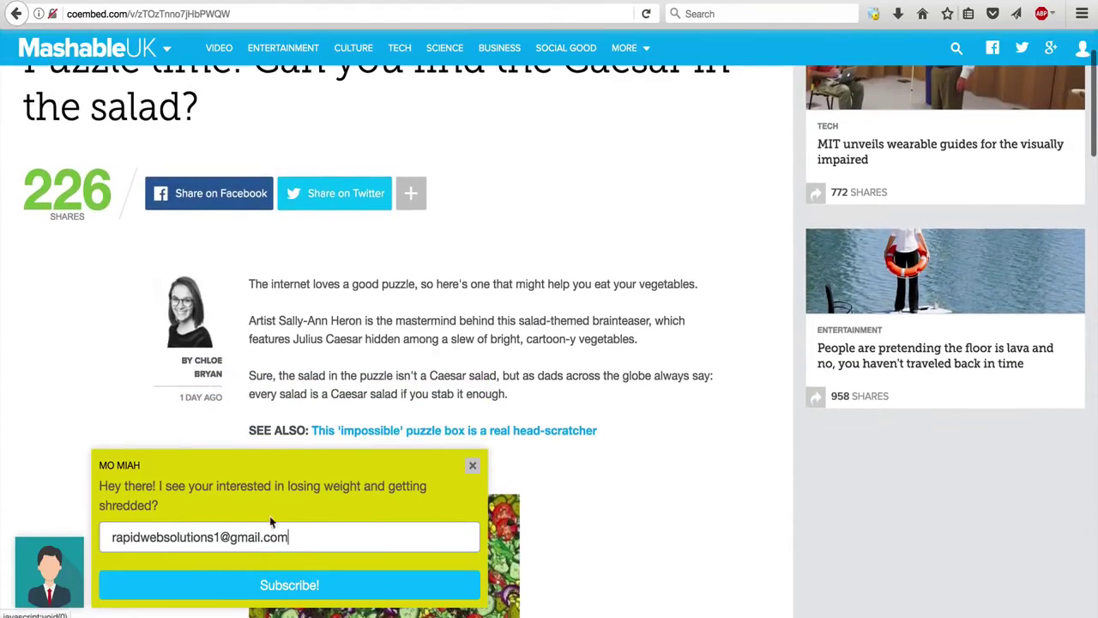
left_click(275, 587)
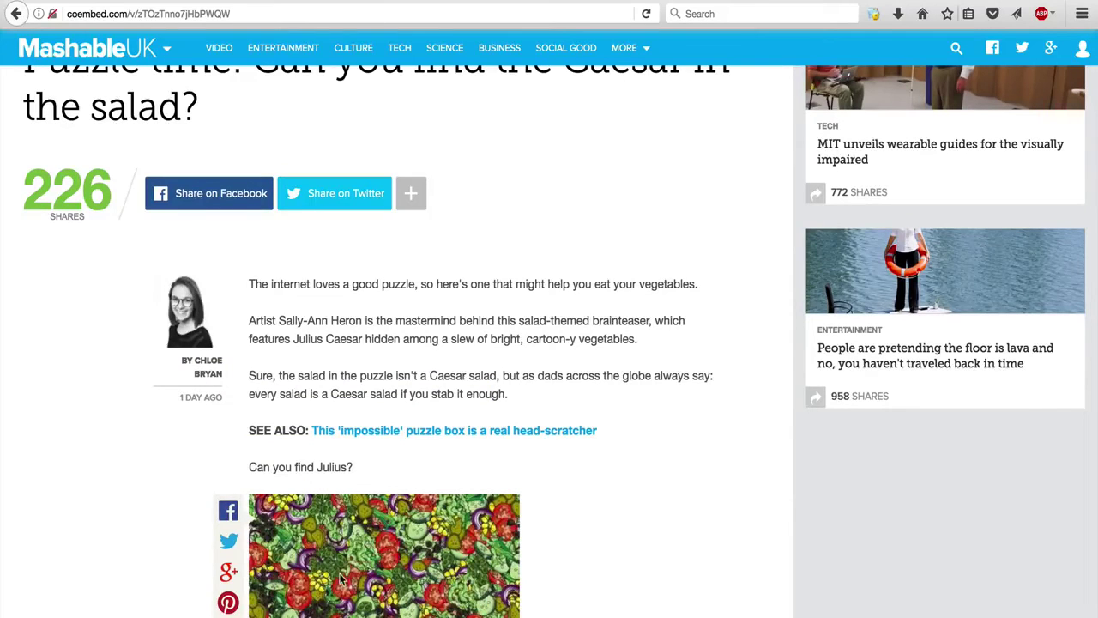
left_click(344, 601)
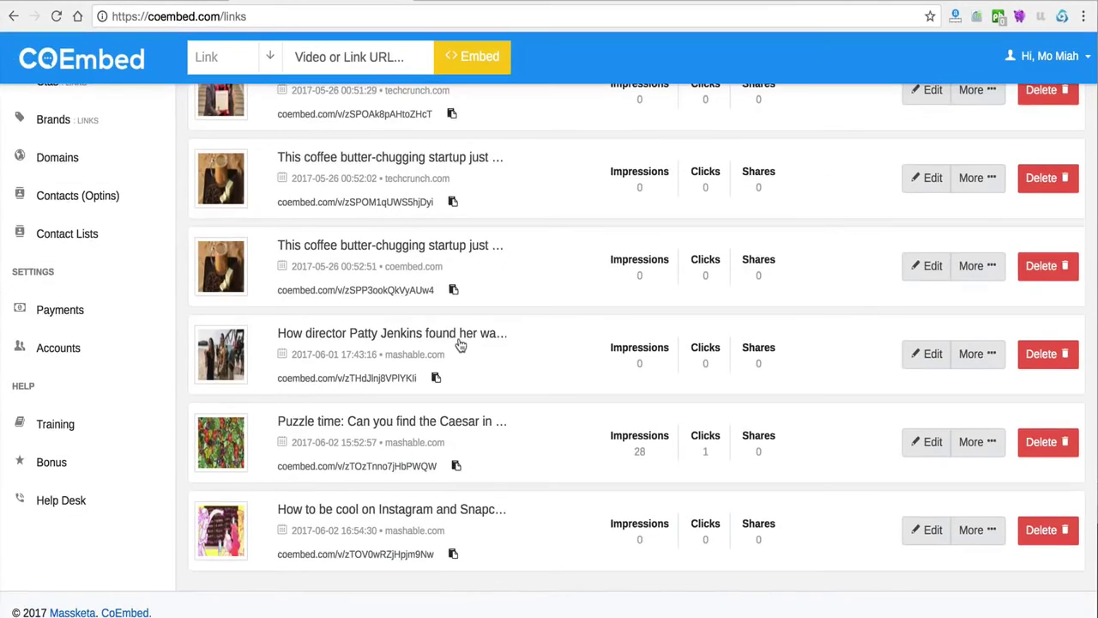
Open the Domains page and look through the Setup Domain wizard for a custom domain.
scroll(461, 344, "up", 5)
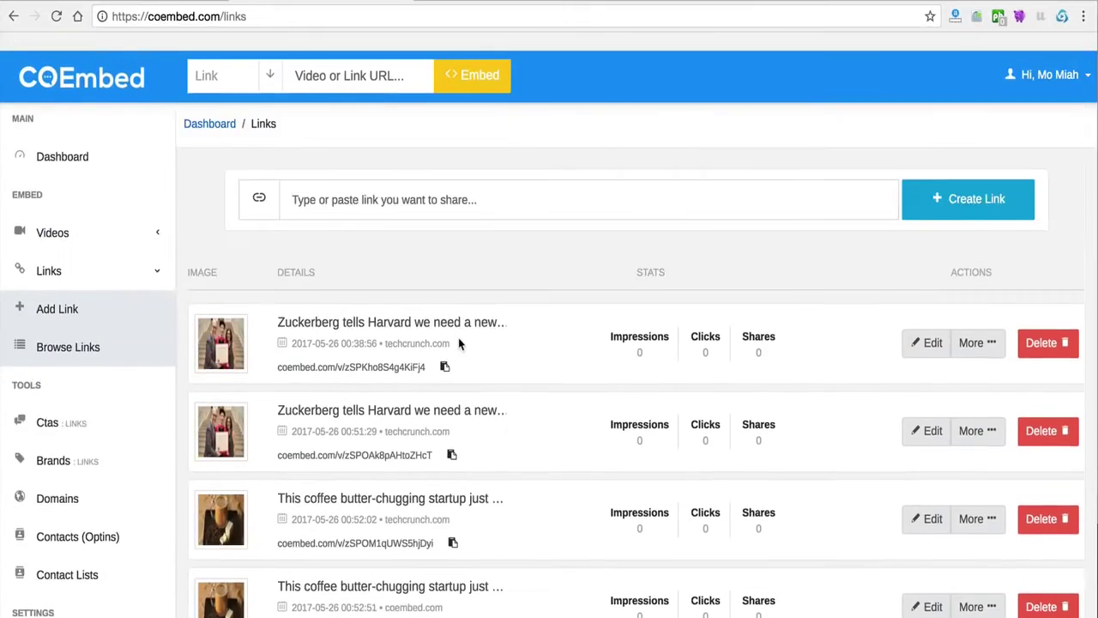
left_click(59, 478)
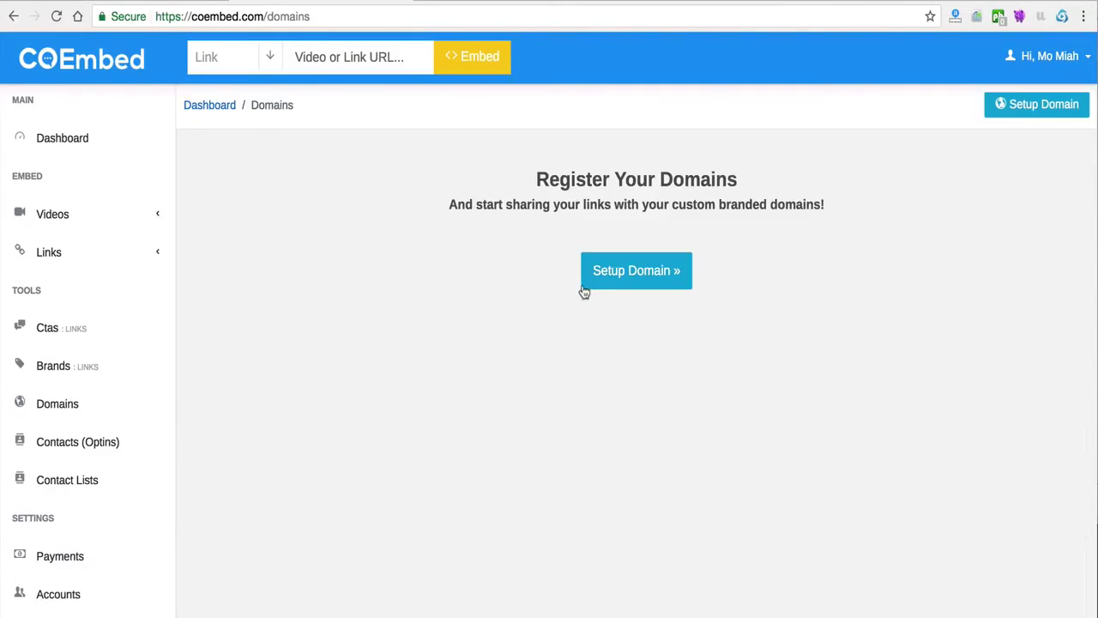
left_click(648, 275)
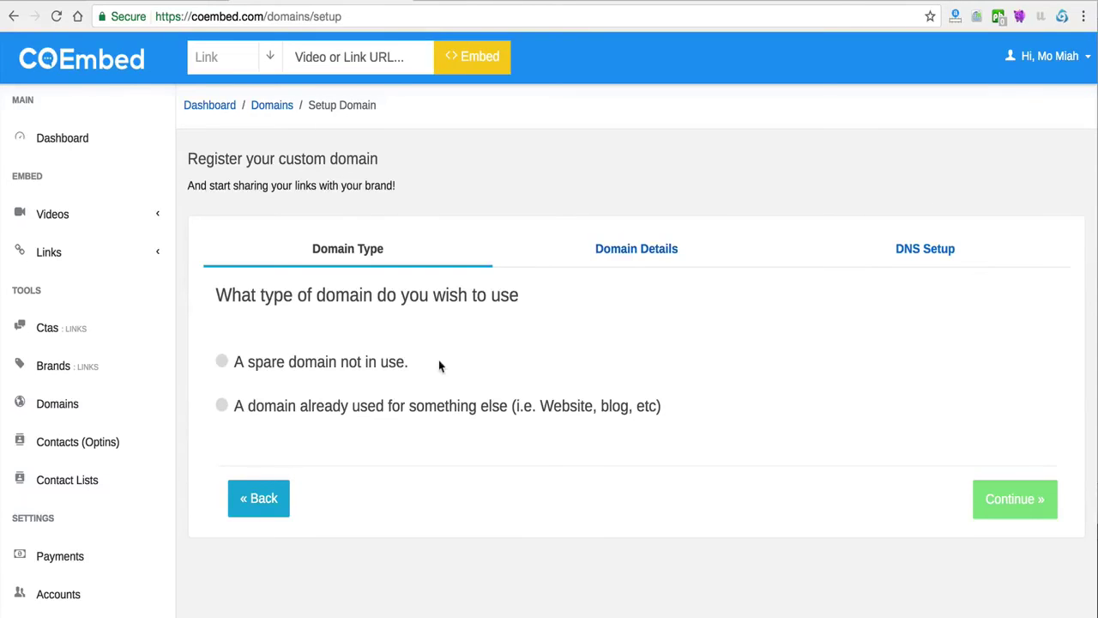
scroll(79, 389, "down", 1)
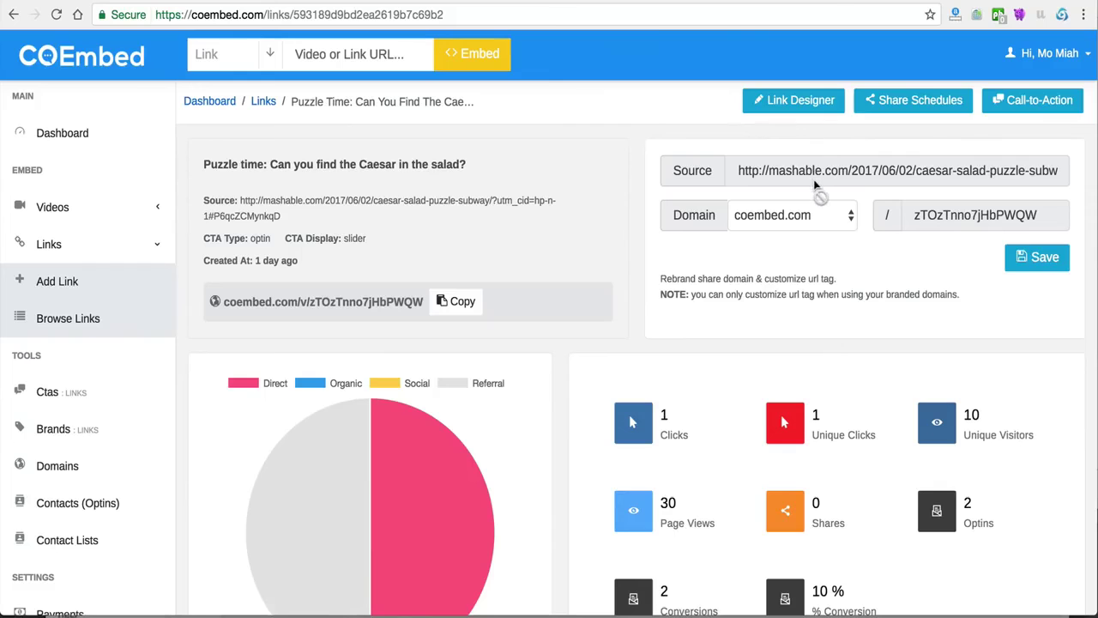
Open the link's share schedule and add Day 1 share times of 11:00 and 18:00.
left_click(904, 102)
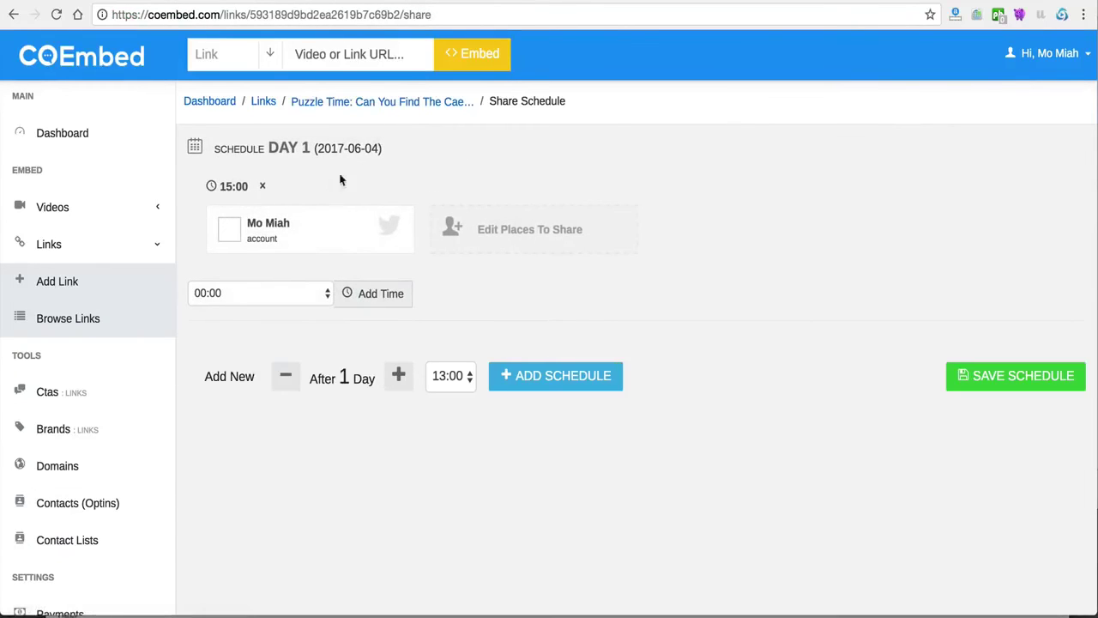
left_click(327, 293)
left_click(285, 471)
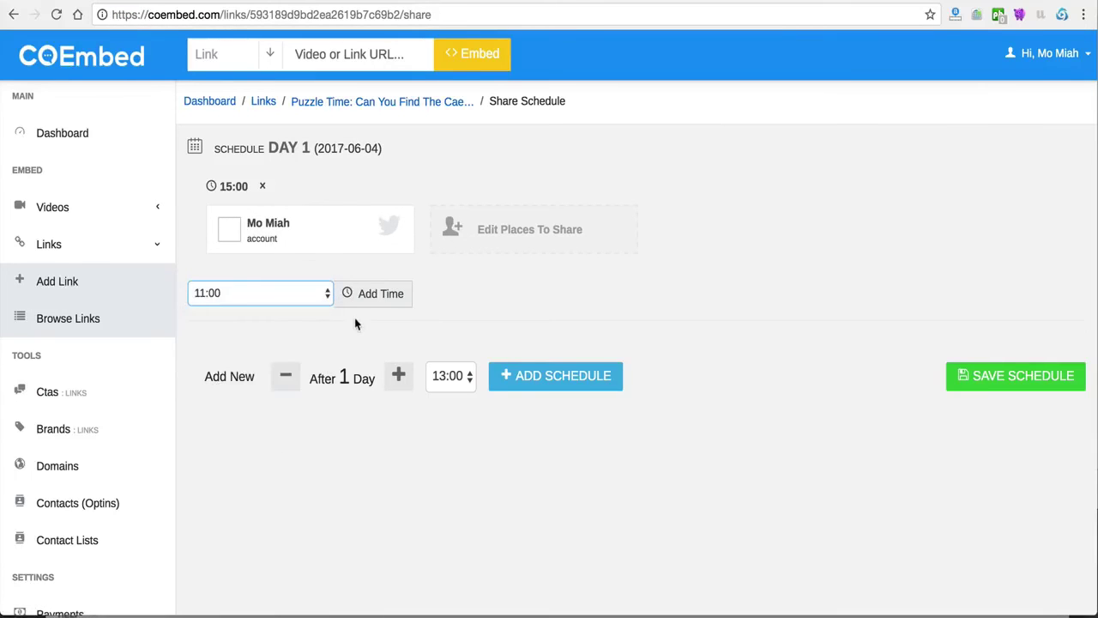
left_click(378, 294)
left_click(302, 382)
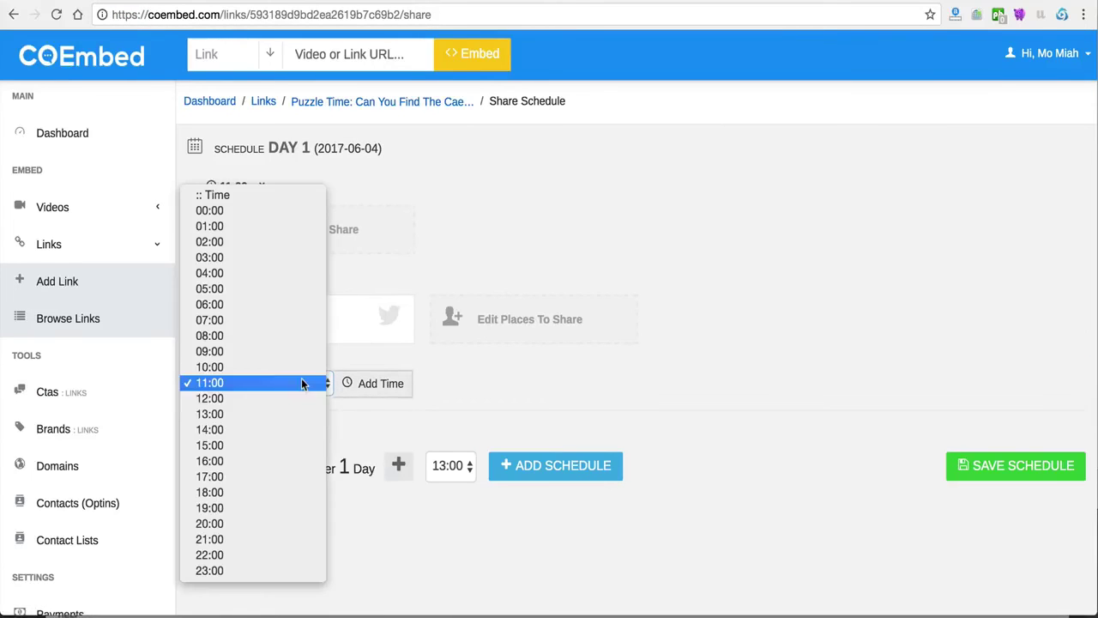
left_click(282, 492)
left_click(369, 386)
scroll(340, 525, "down", 2)
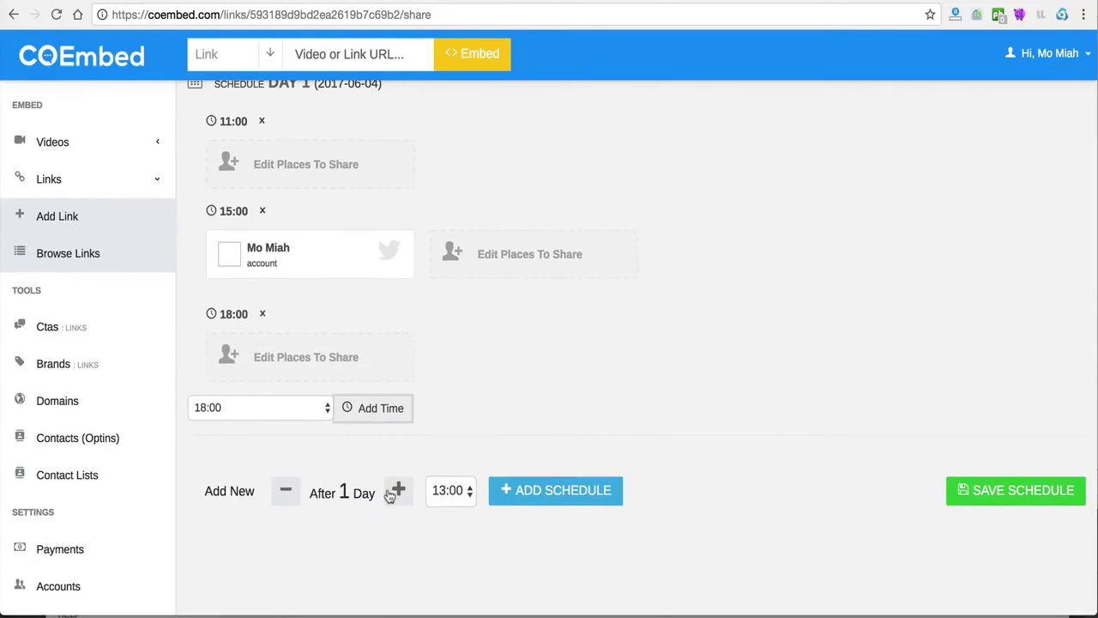
Add a Day 2 share slot at 13:00 and start a later schedule entry.
left_click(515, 491)
scroll(516, 493, "down", 3)
scroll(306, 448, "down", 2)
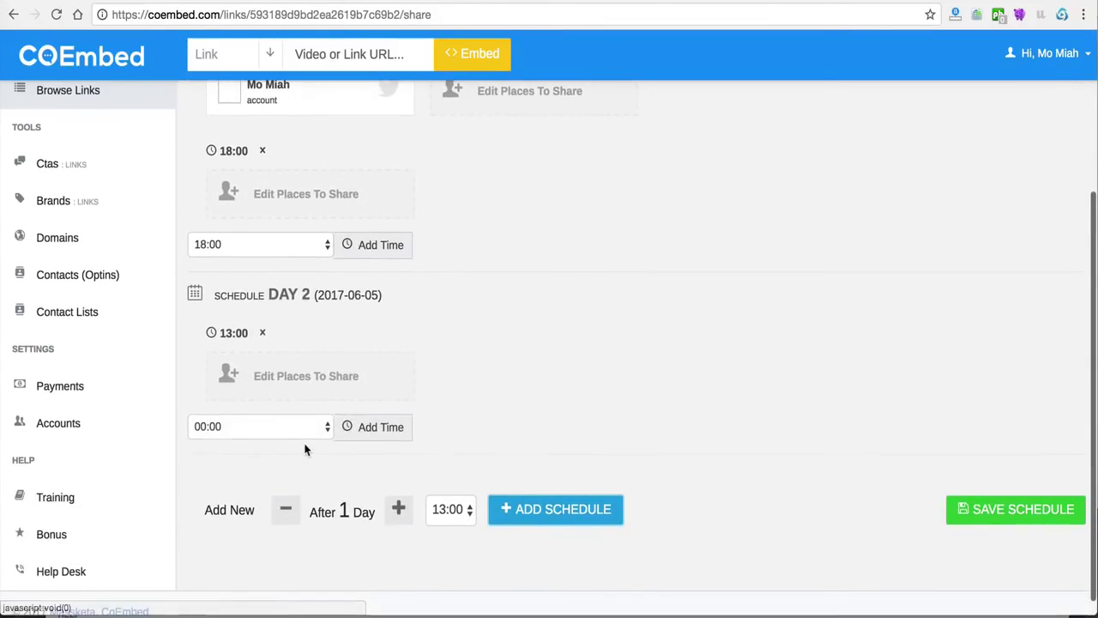
left_click(399, 494)
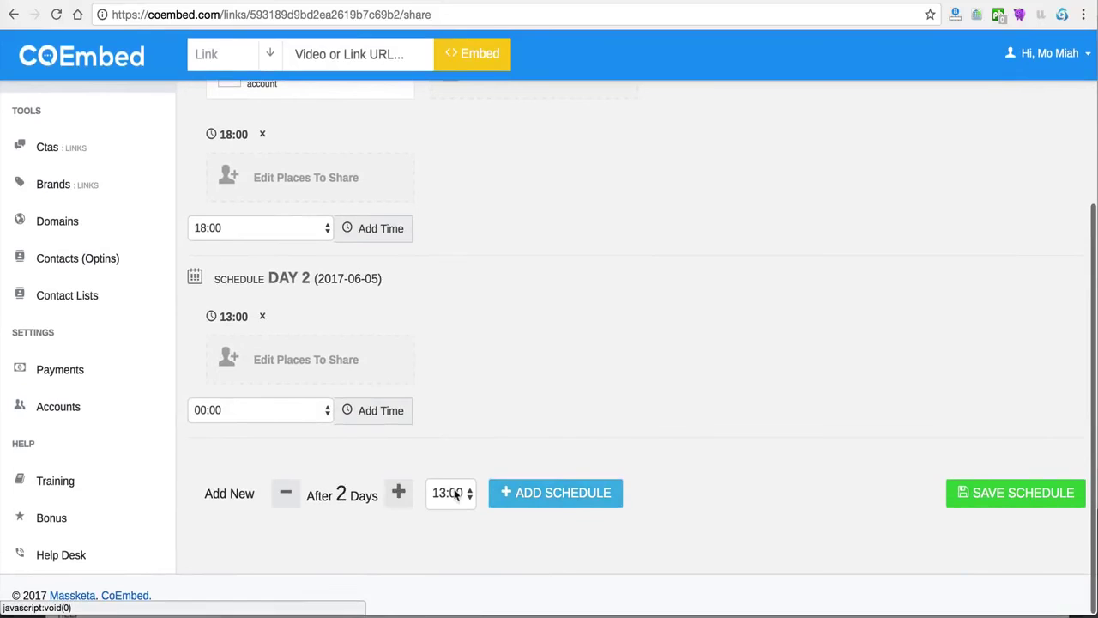
left_click(447, 493)
left_click(546, 495)
scroll(545, 496, "up", 3)
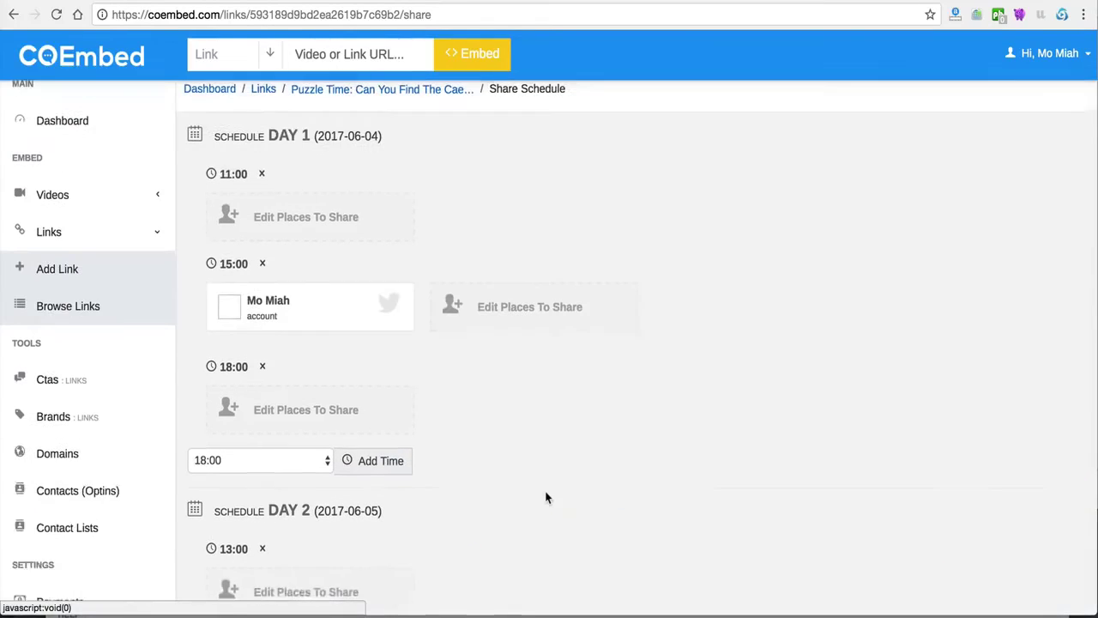
Assign the connected Twitter account to Day 1's 11:00 share.
left_click(306, 231)
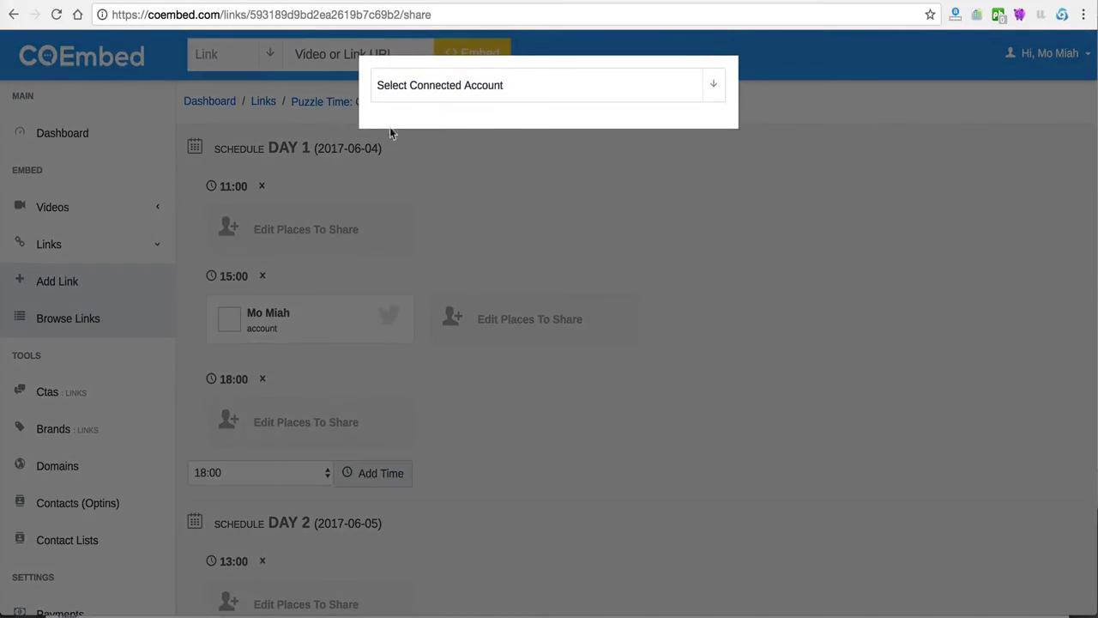
left_click(430, 91)
left_click(429, 120)
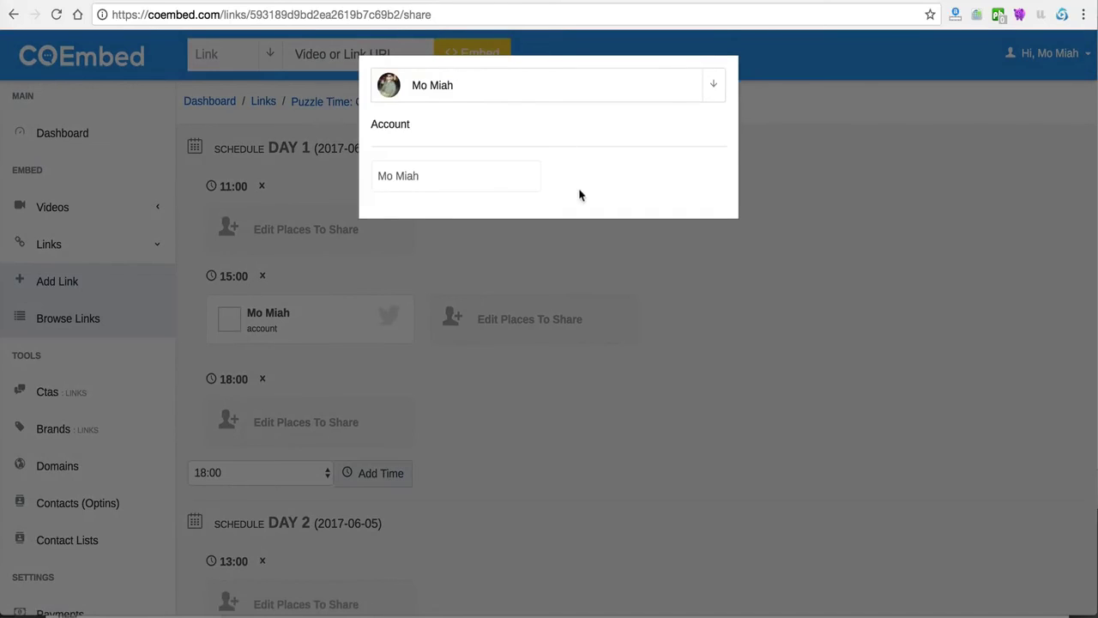
left_click(444, 179)
left_click(646, 296)
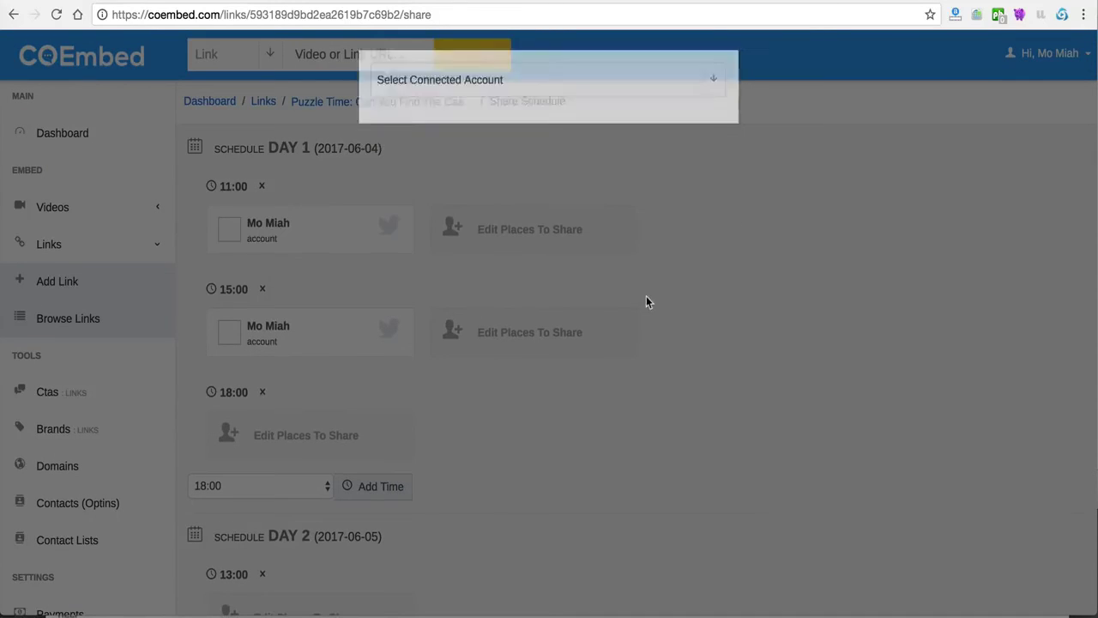
Add a Day 5 share at 17:00 to the schedule.
scroll(647, 296, "down", 5)
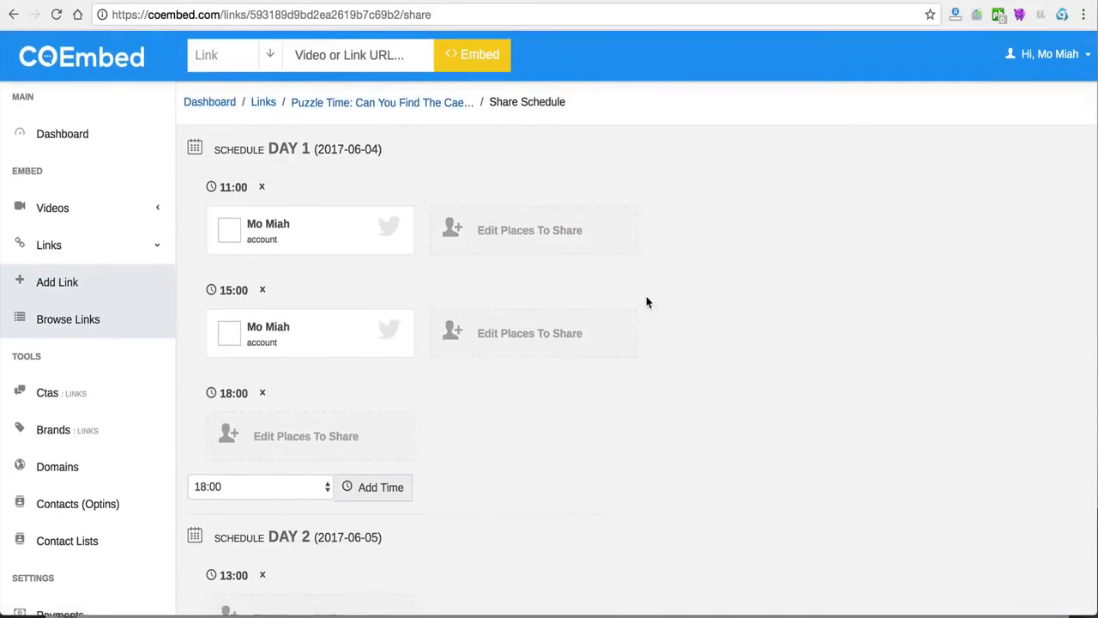
scroll(375, 348, "down", 5)
scroll(375, 348, "down", 1)
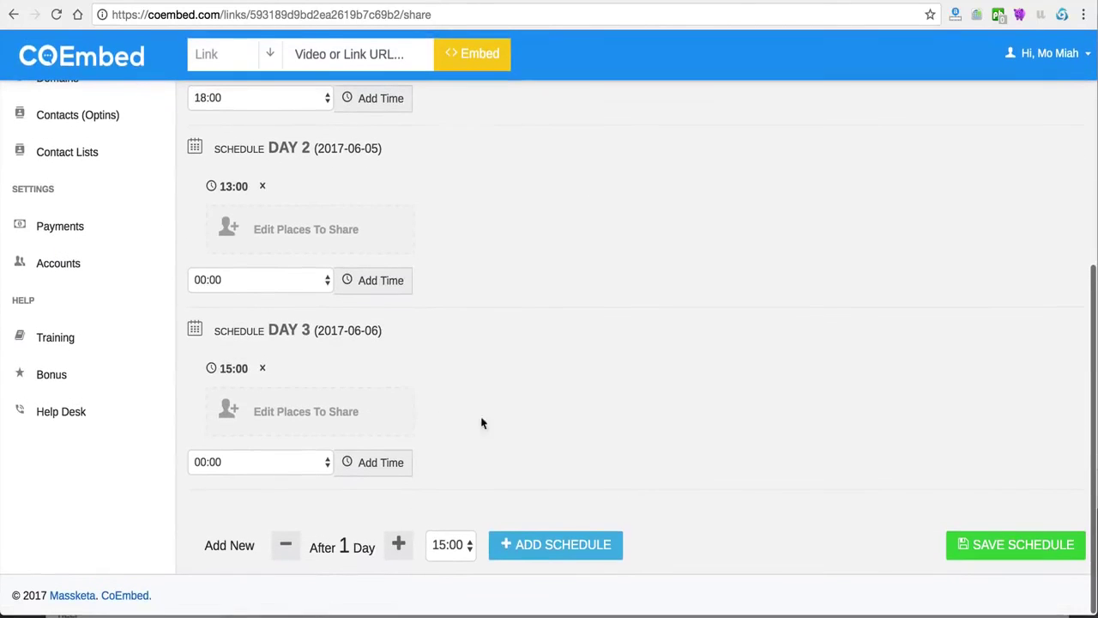
left_click(395, 547)
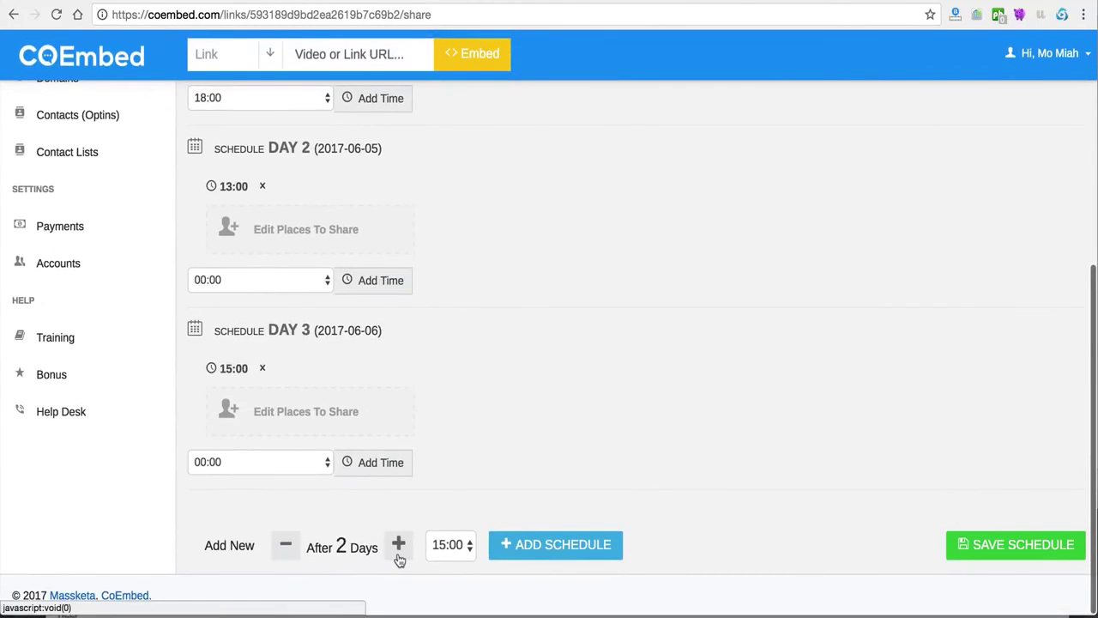
left_click(397, 546)
left_click(397, 547)
left_click(464, 546)
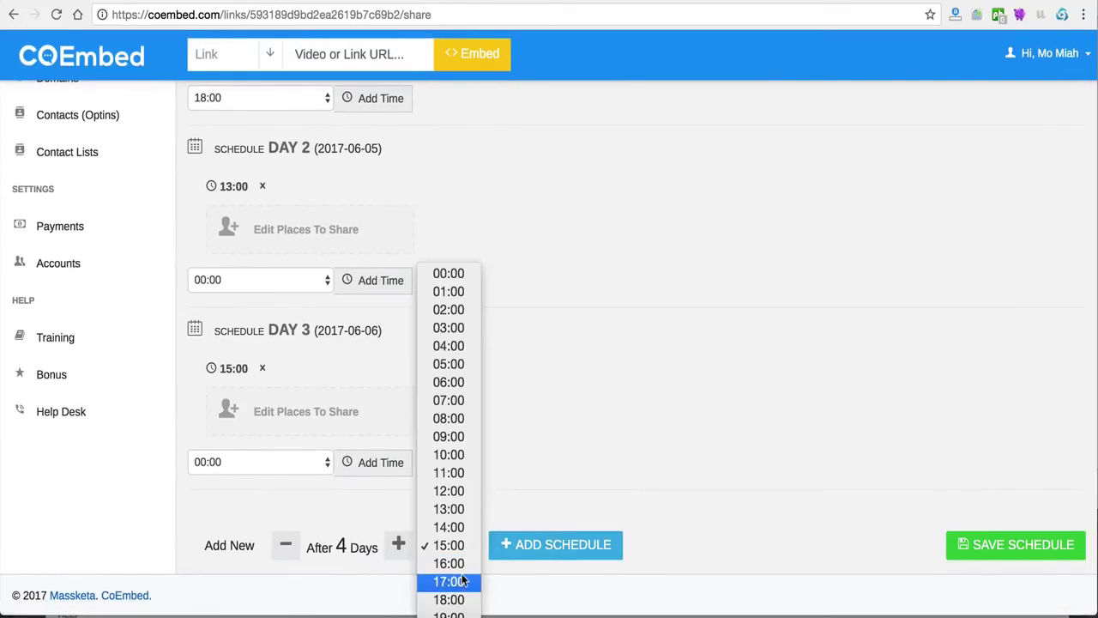
left_click(404, 581)
left_click(555, 544)
Save the share schedule and go back to the Caesar salad link's stats page.
scroll(601, 487, "down", 1)
scroll(601, 493, "down", 2)
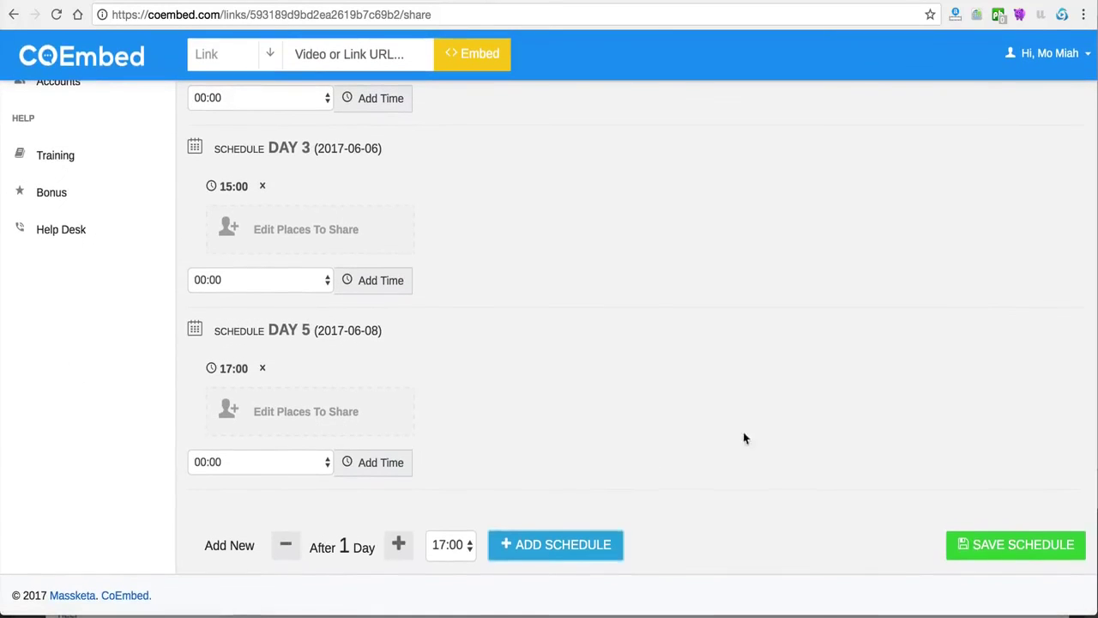
left_click(1020, 547)
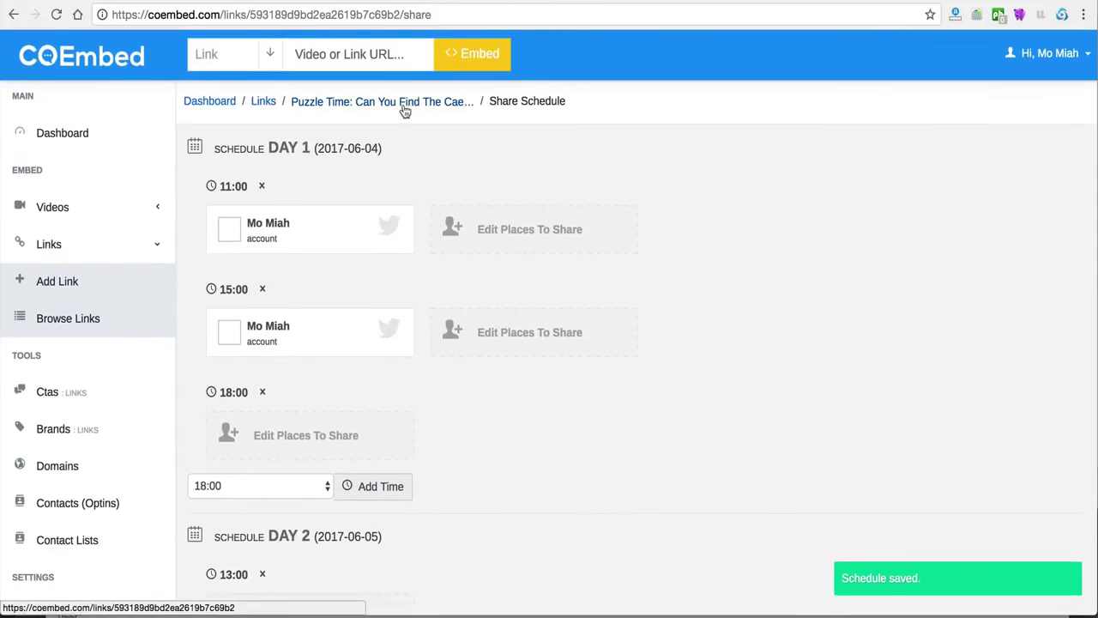
left_click(403, 106)
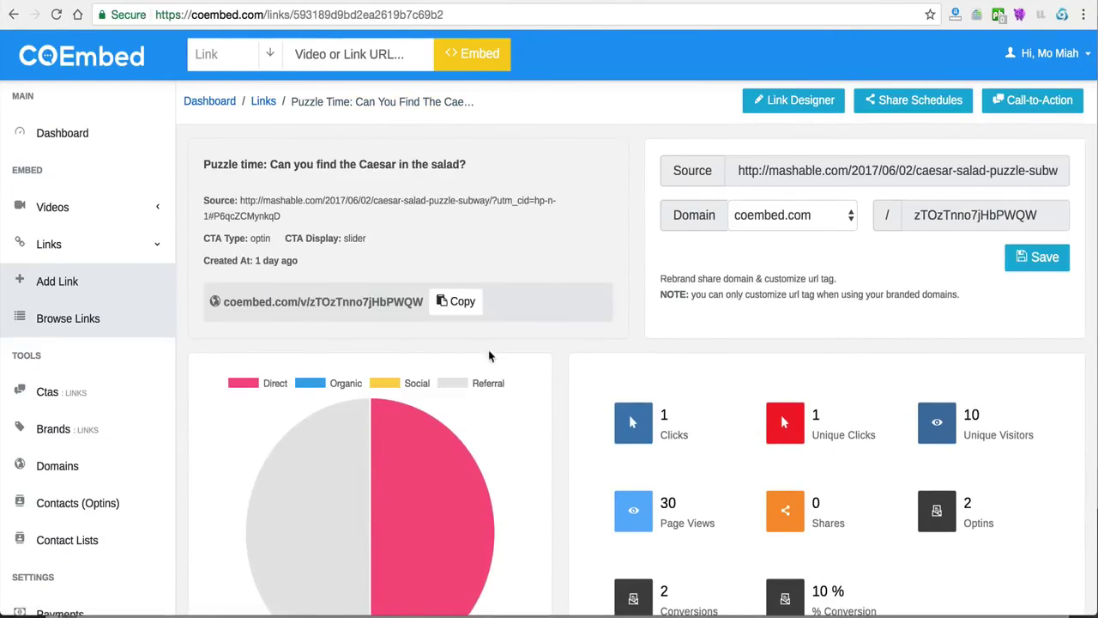
left_click(861, 97)
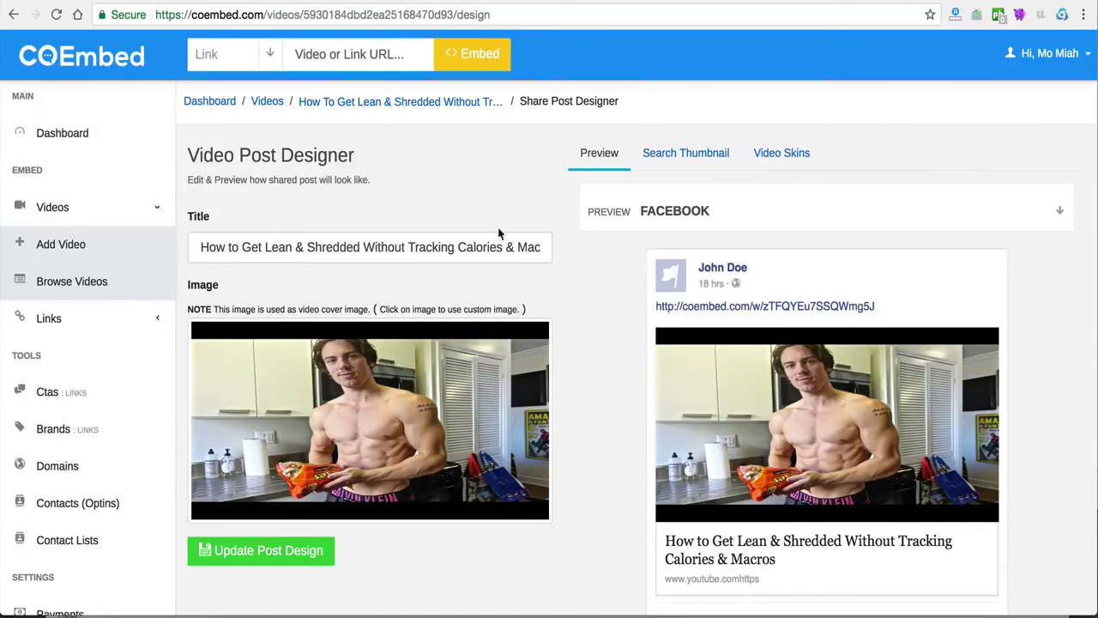
Scroll through the video's social post previews and expand the LinkedIn preview.
scroll(490, 246, "down", 1)
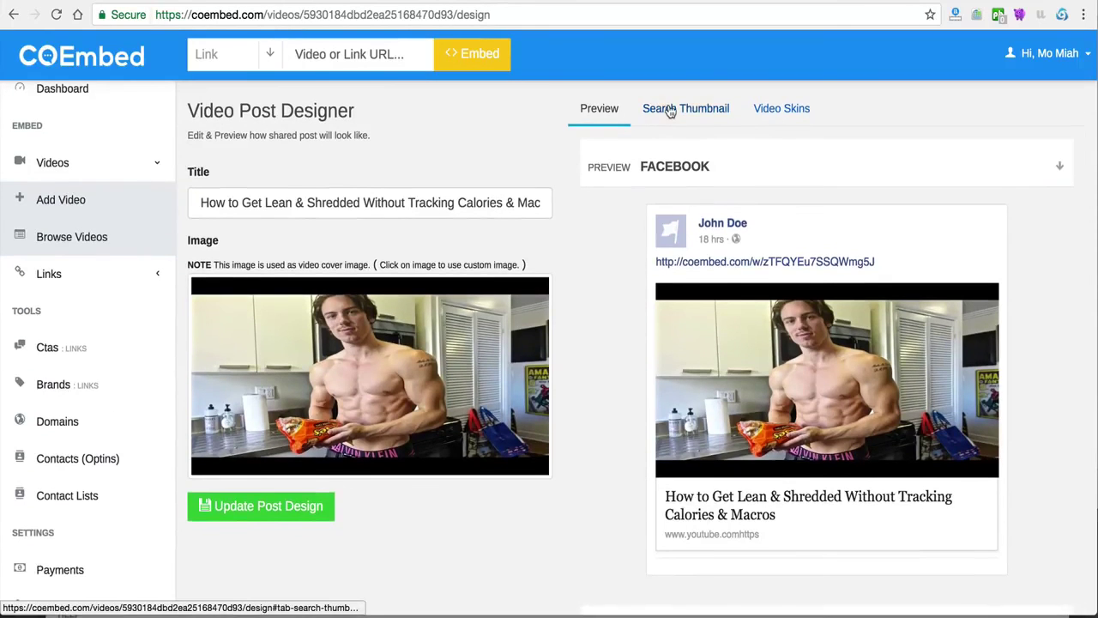
scroll(631, 313, "down", 5)
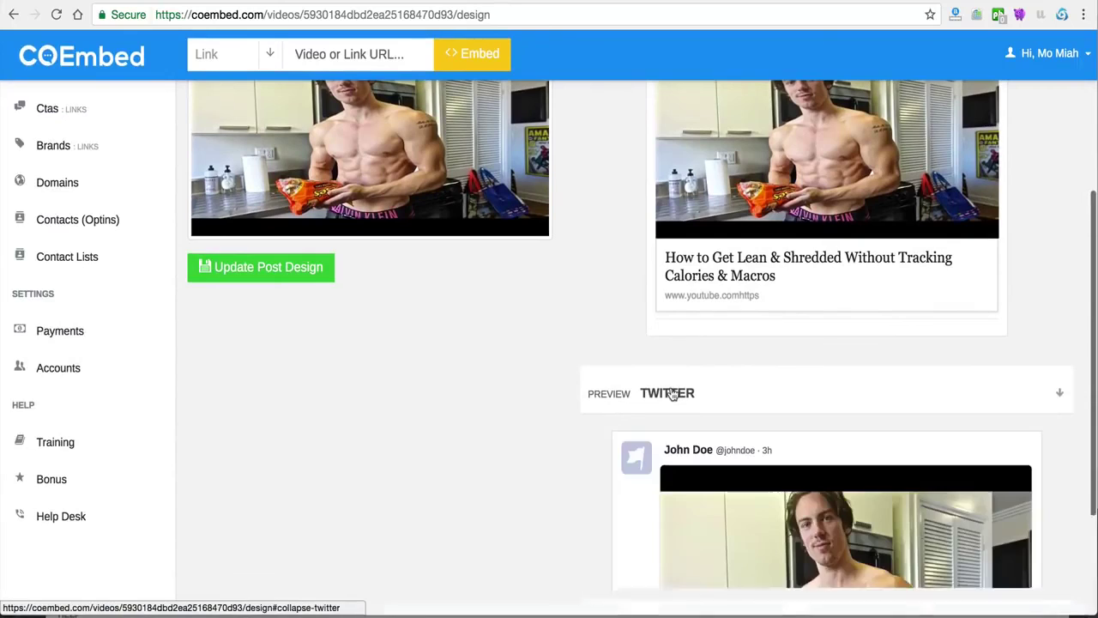
scroll(671, 393, "down", 8)
left_click(682, 453)
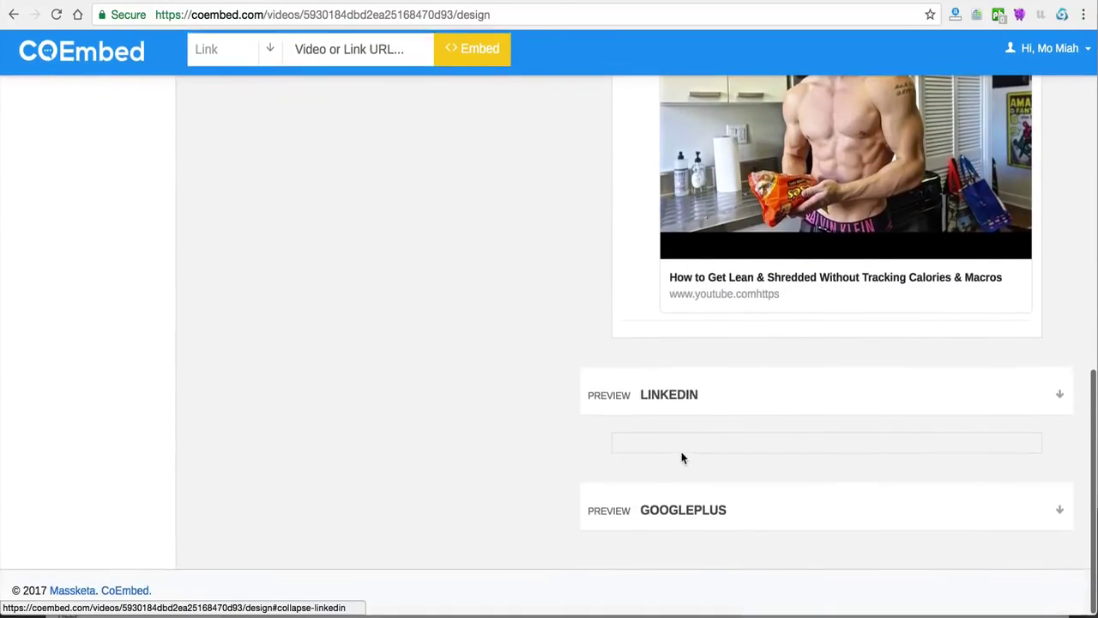
scroll(652, 515, "up", 15)
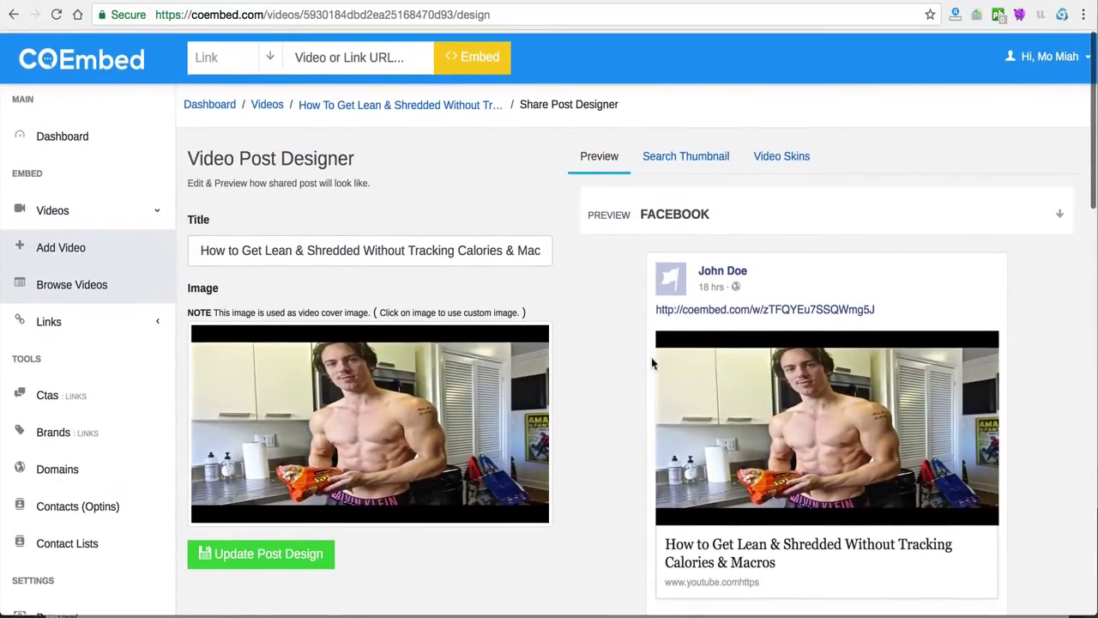
Apply the yellow play-button skin to the thumbnail and cancel choosing a custom cover image.
left_click(687, 159)
left_click(778, 153)
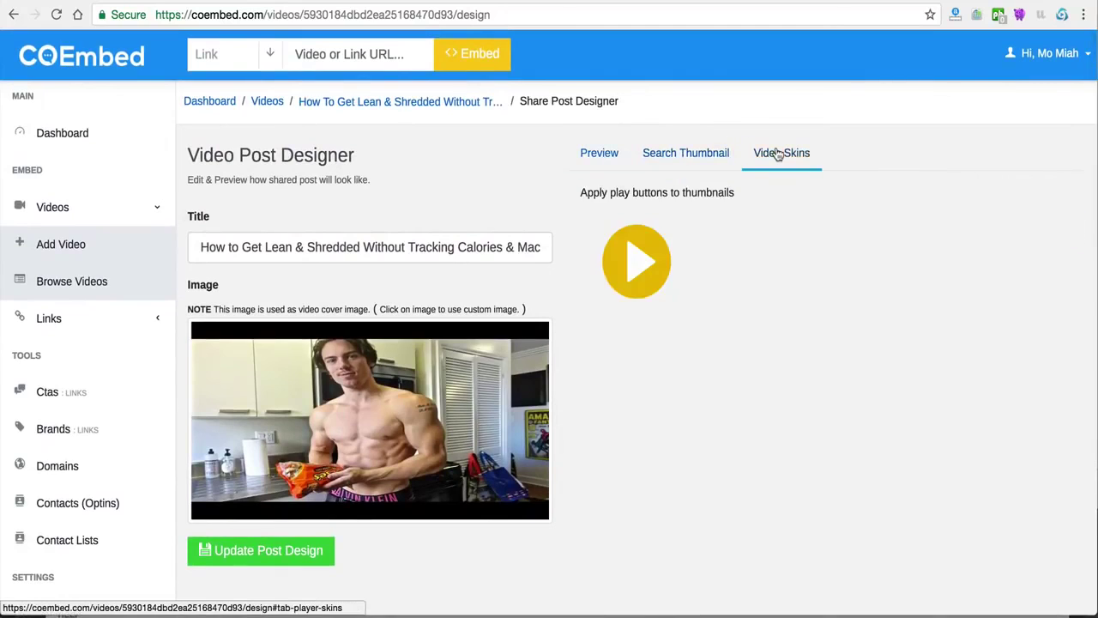
left_click(648, 254)
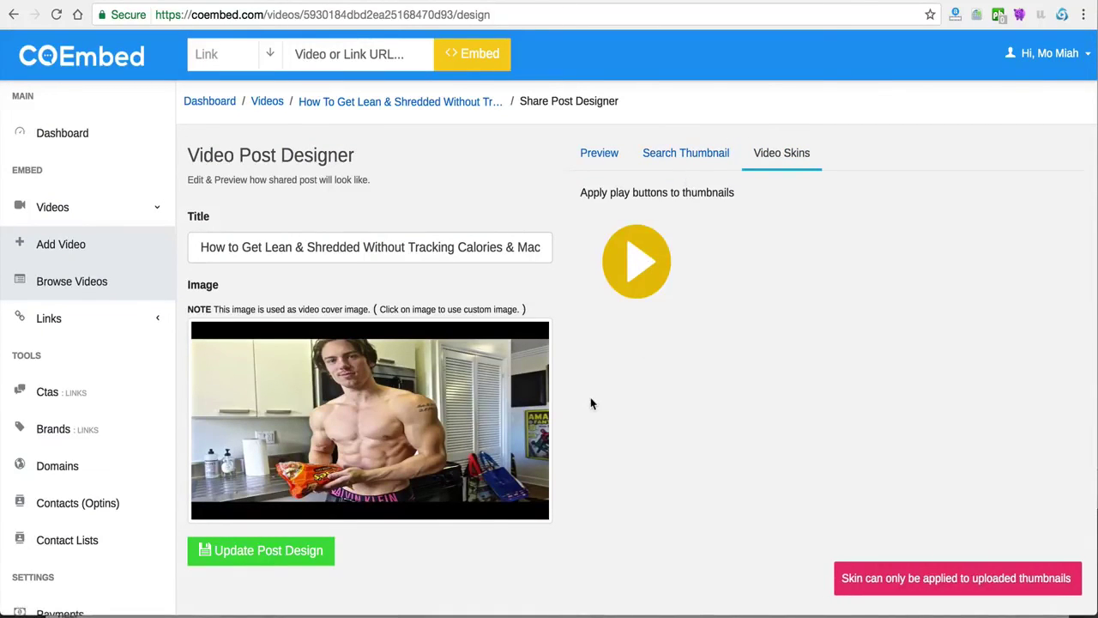
left_click(414, 393)
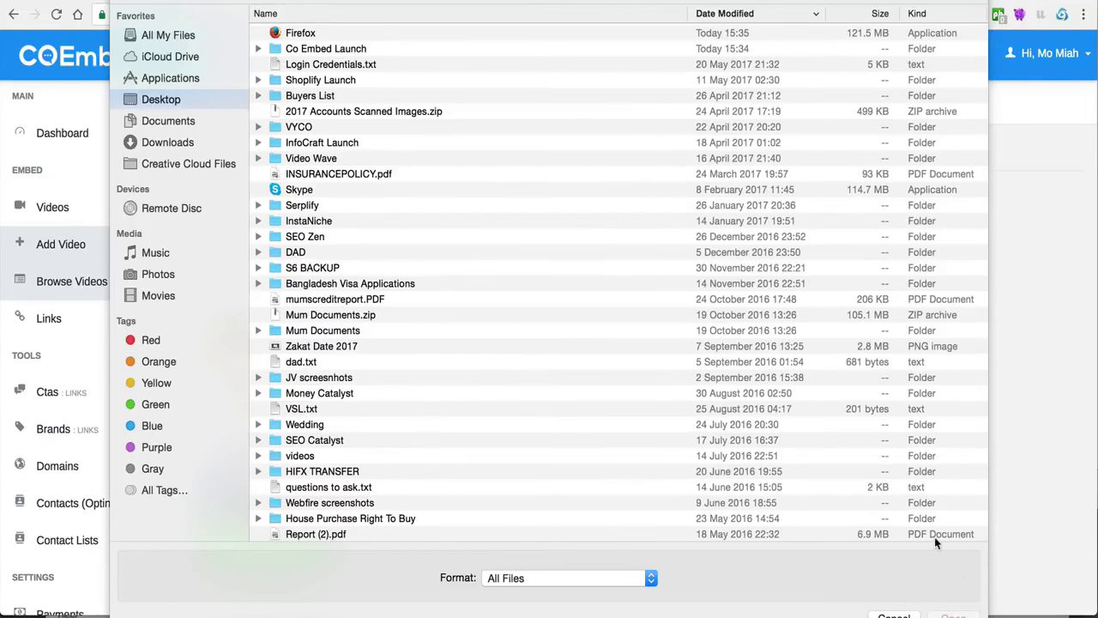
left_click(894, 615)
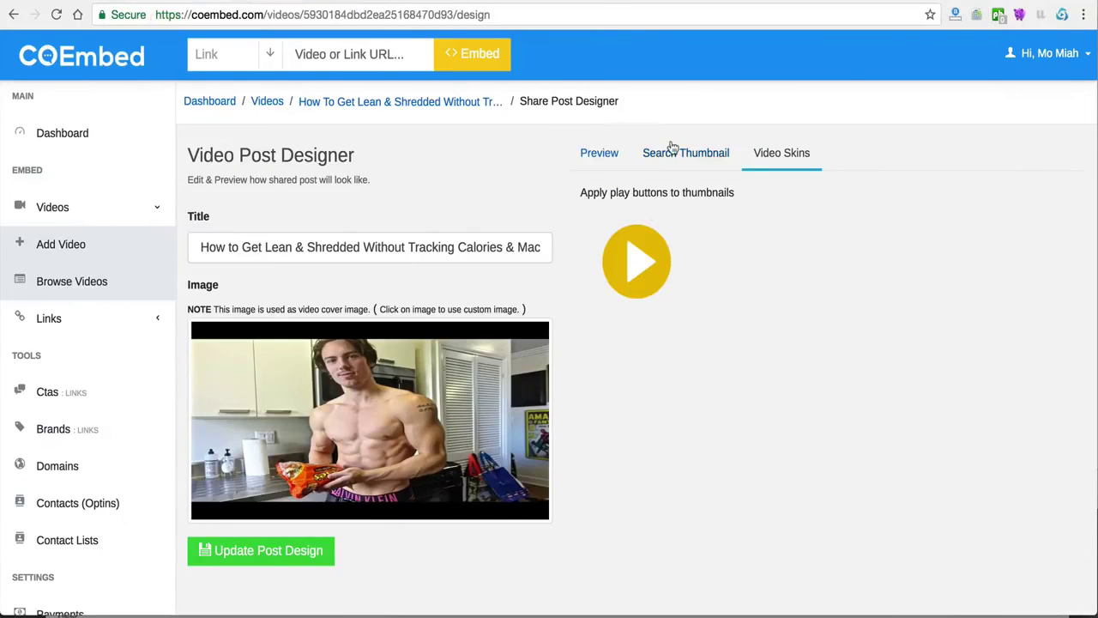
Reapply the yellow play-button skin and return to the social post preview.
left_click(662, 152)
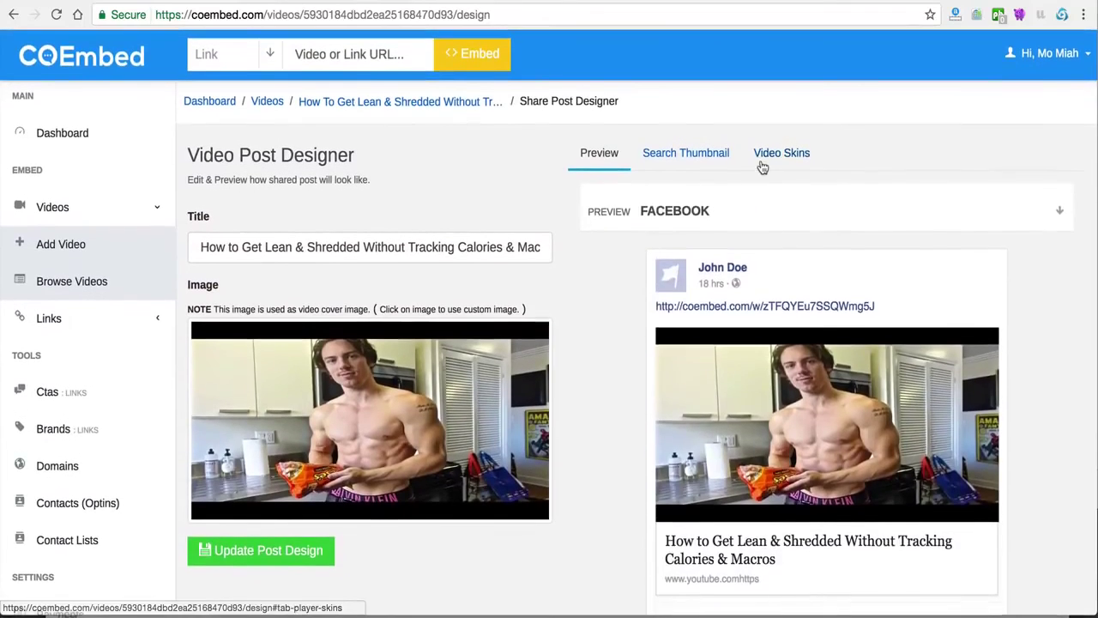
left_click(762, 163)
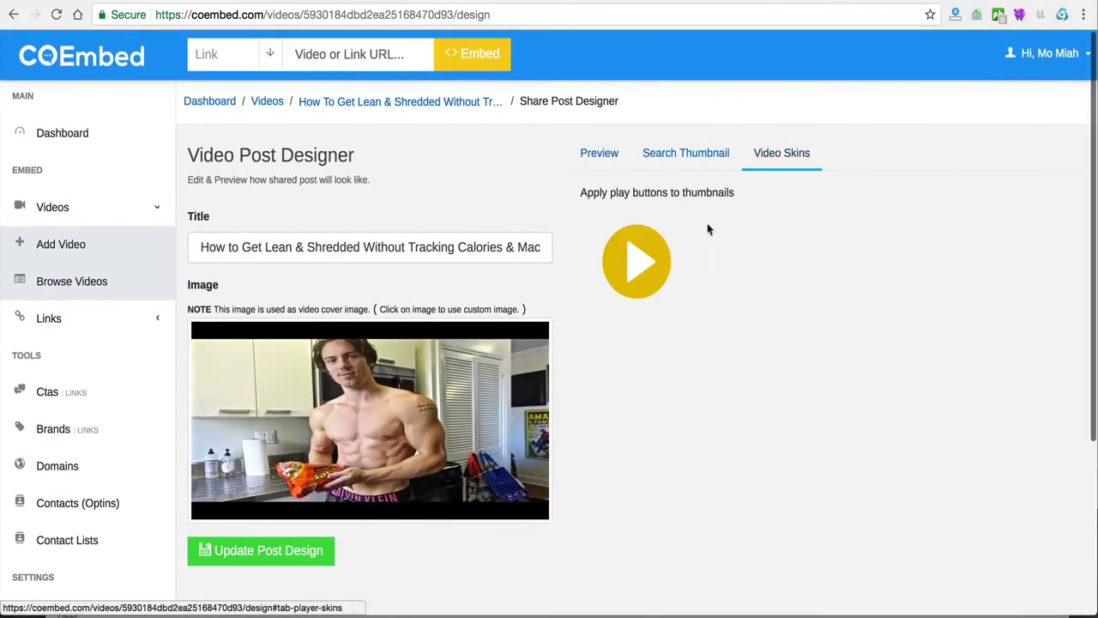
left_click(642, 269)
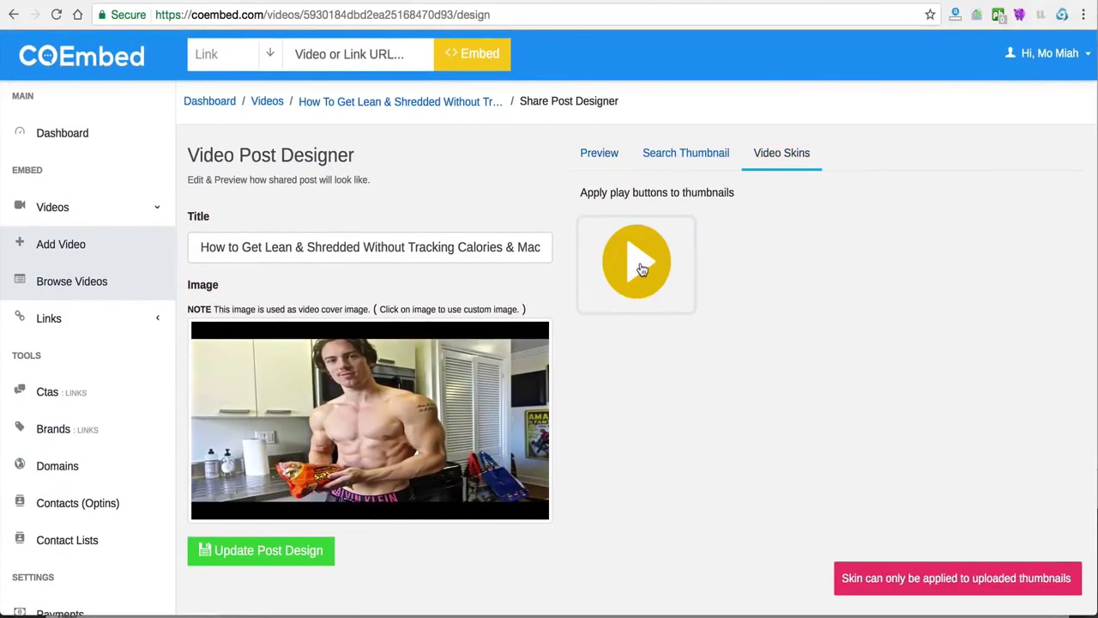
left_click(599, 153)
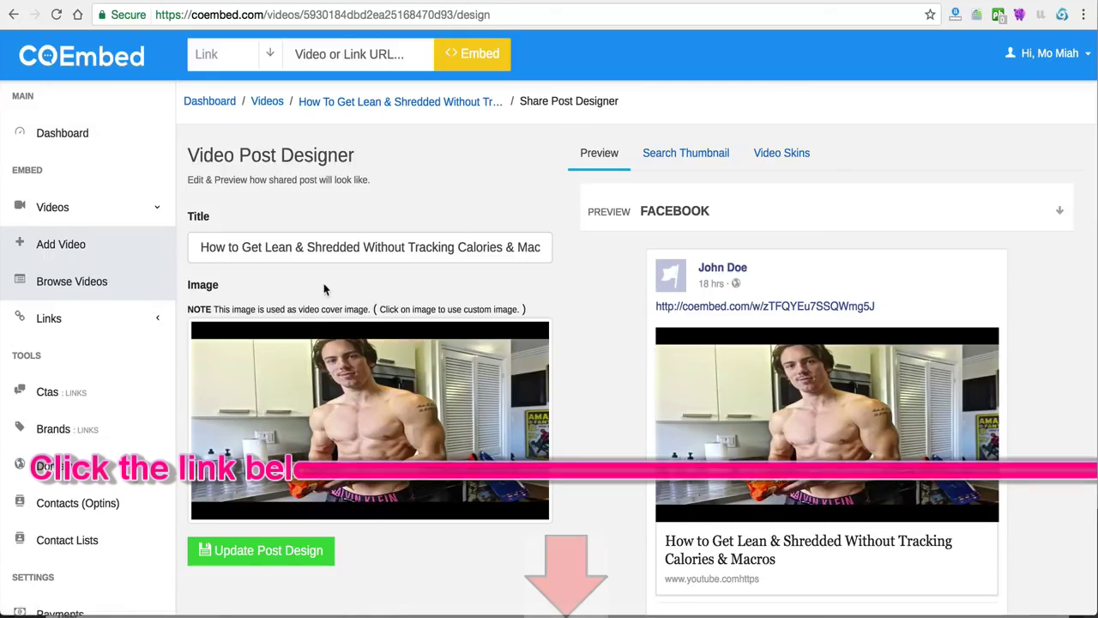
scroll(81, 349, "down", 1)
left_click(77, 421)
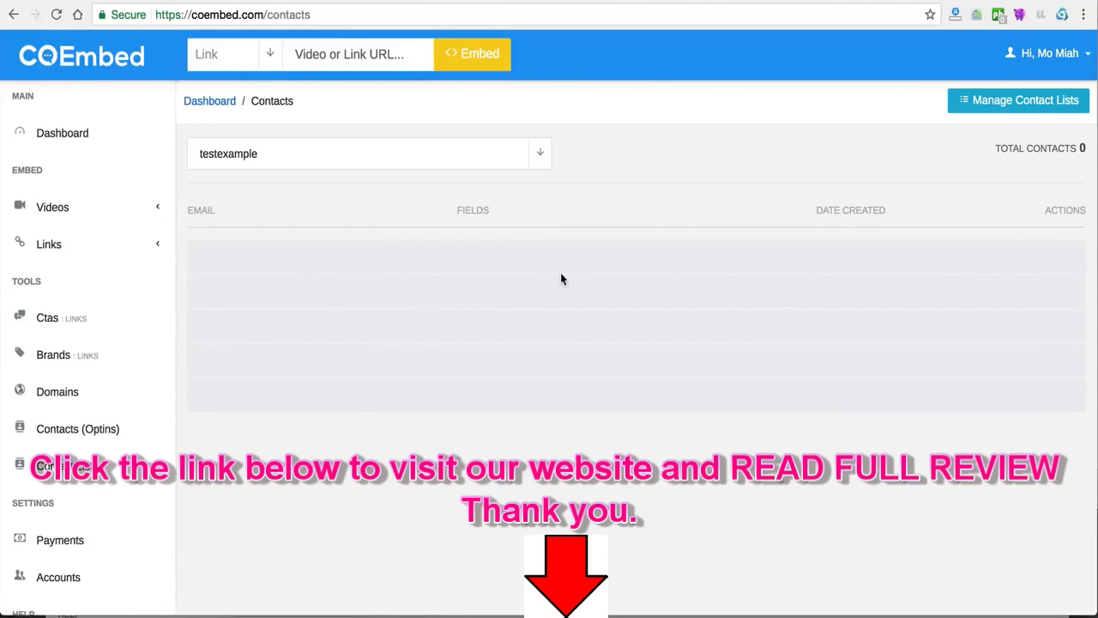
Look over the contact lists, then view a shared link live and return to the Links list.
left_click(1002, 105)
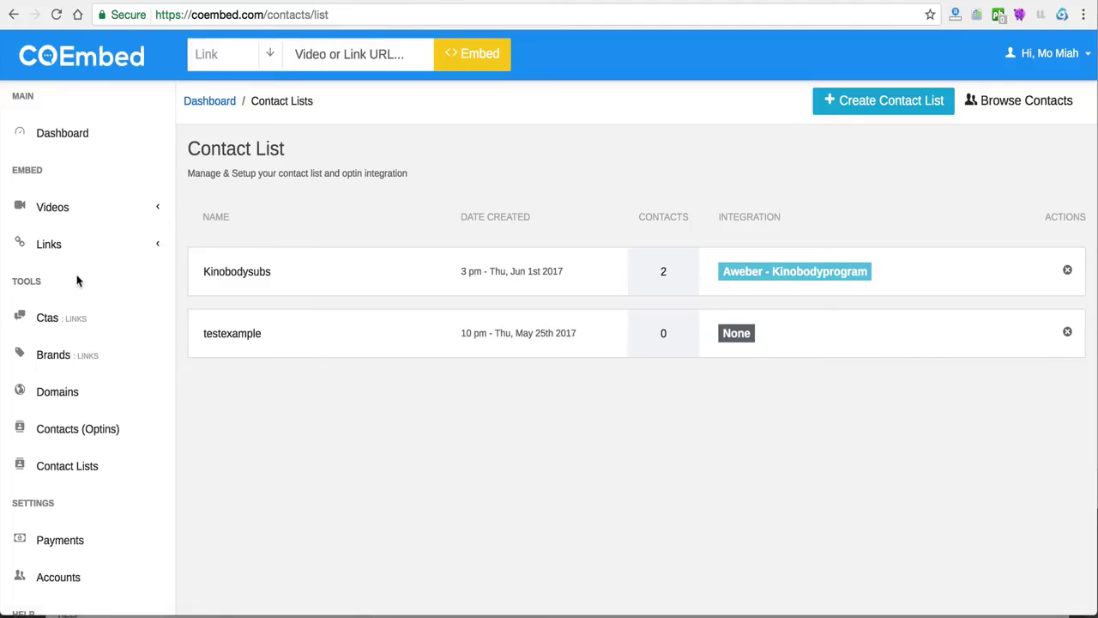
left_click(49, 320)
left_click(55, 249)
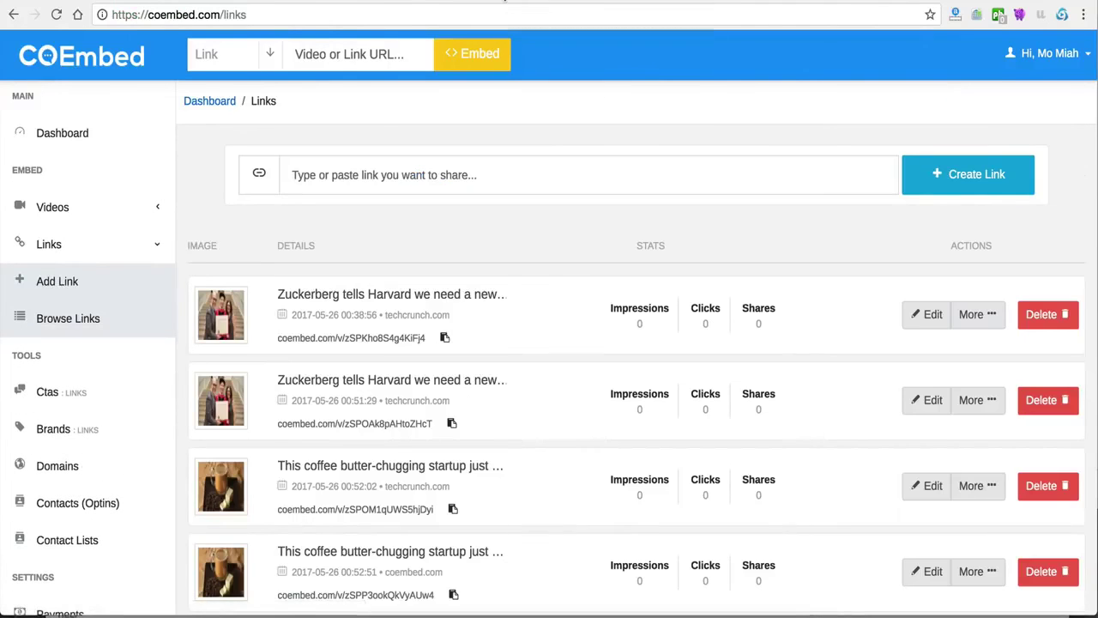
left_click(505, 2)
left_click(334, 1)
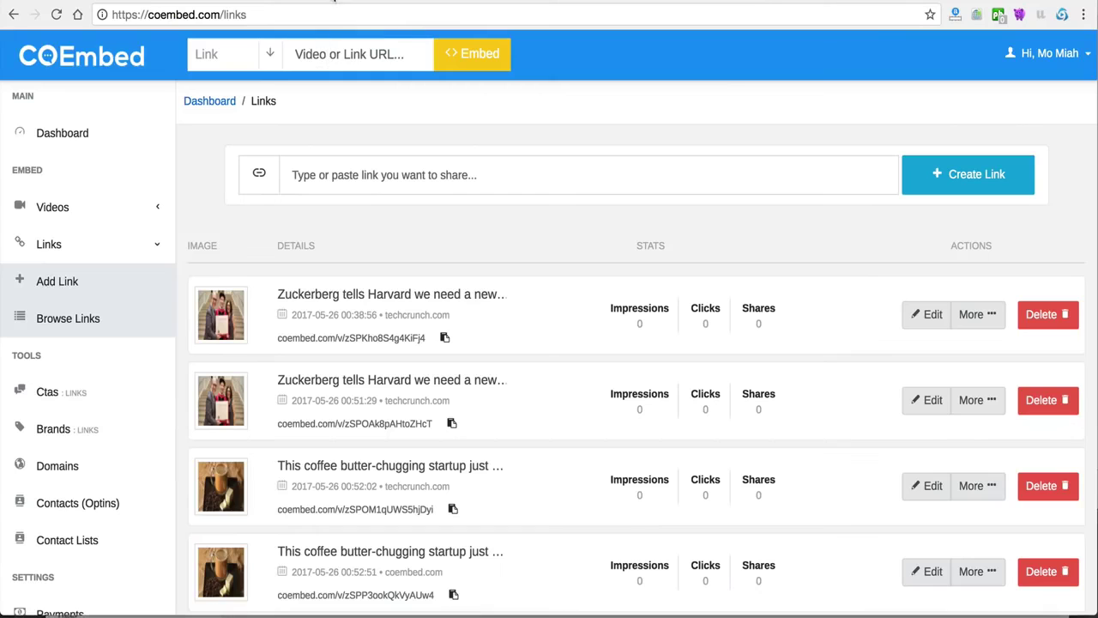